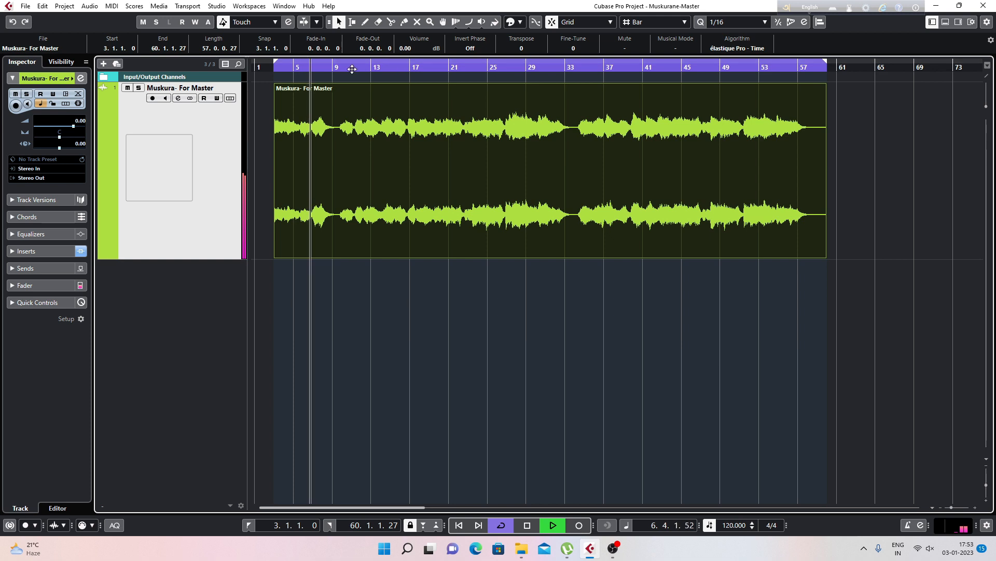
Audition the Muskura- For Master track from around bar 10 and again from bar 21
{"action": "left_click", "coordinate": [347, 68]}
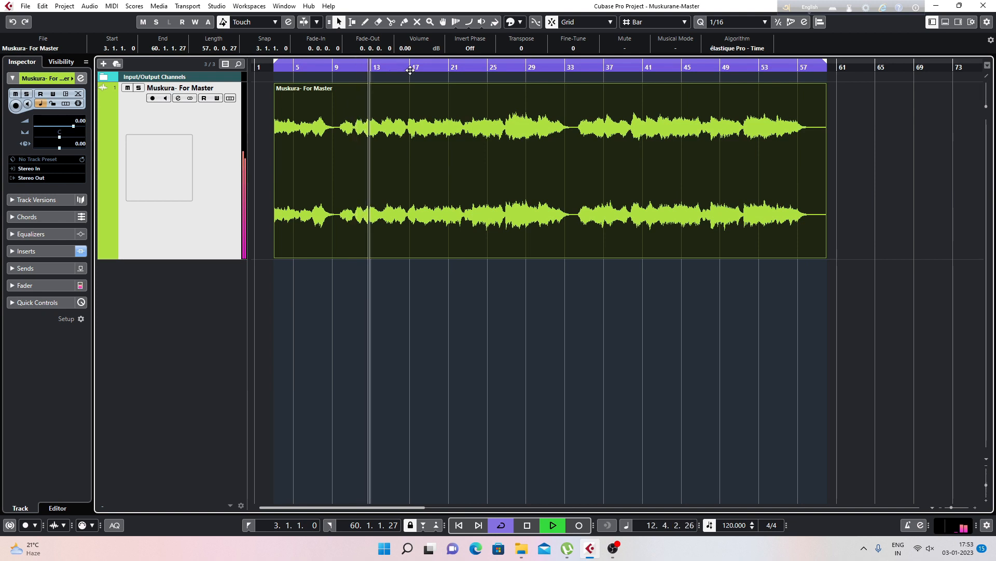
{"action": "left_click", "coordinate": [447, 67]}
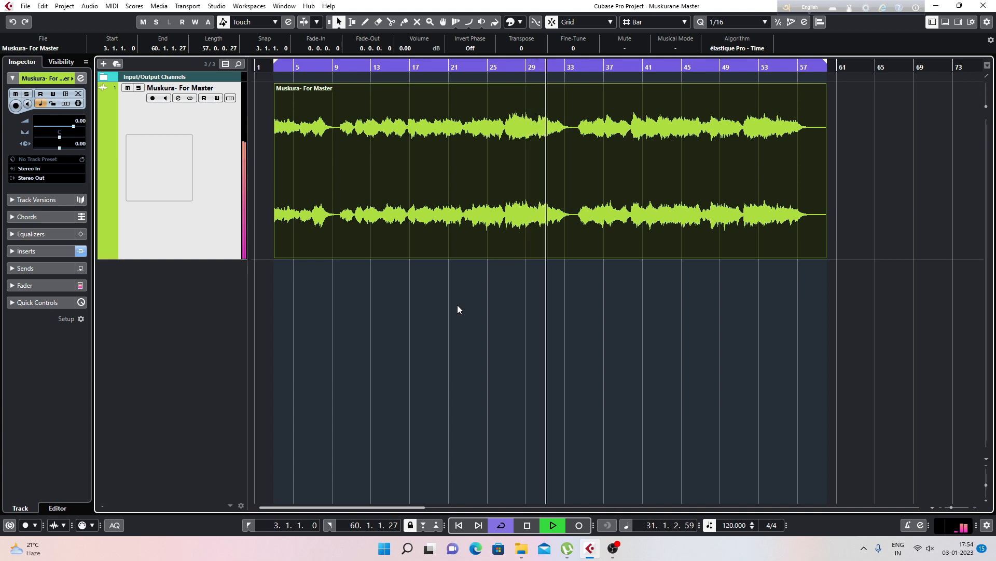
{"action": "key", "text": "space"}
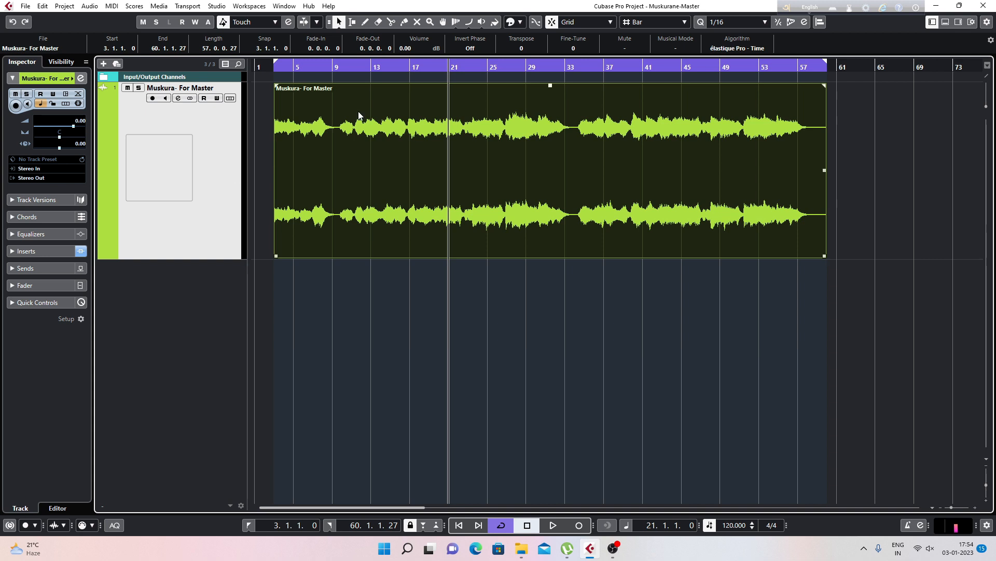
{"action": "key", "text": "space"}
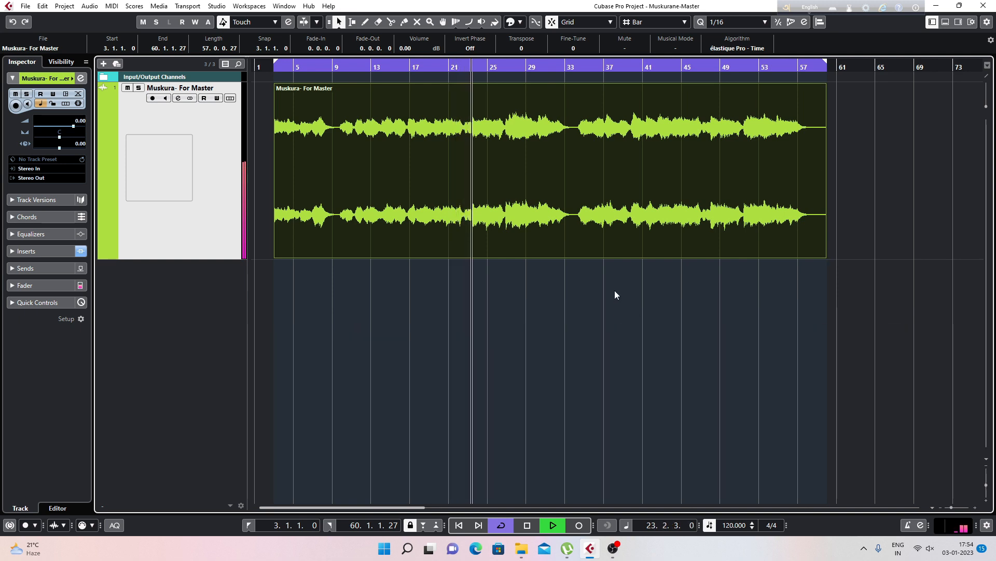
Check the track's peak level in its channel settings during playback, resetting the peak meter, and close the settings
{"action": "left_click", "coordinate": [178, 98]}
{"action": "left_click", "coordinate": [681, 403]}
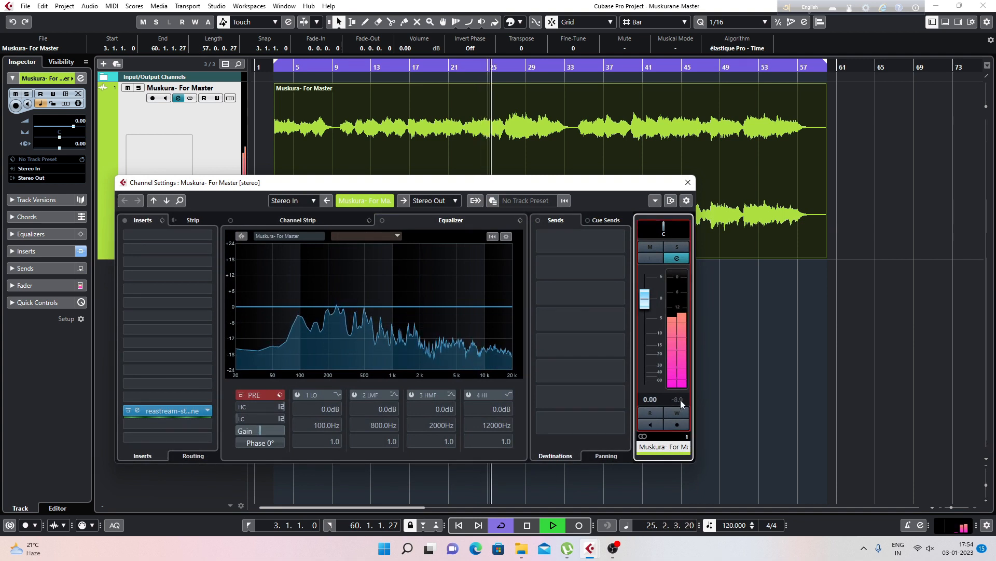
{"action": "left_click", "coordinate": [680, 401]}
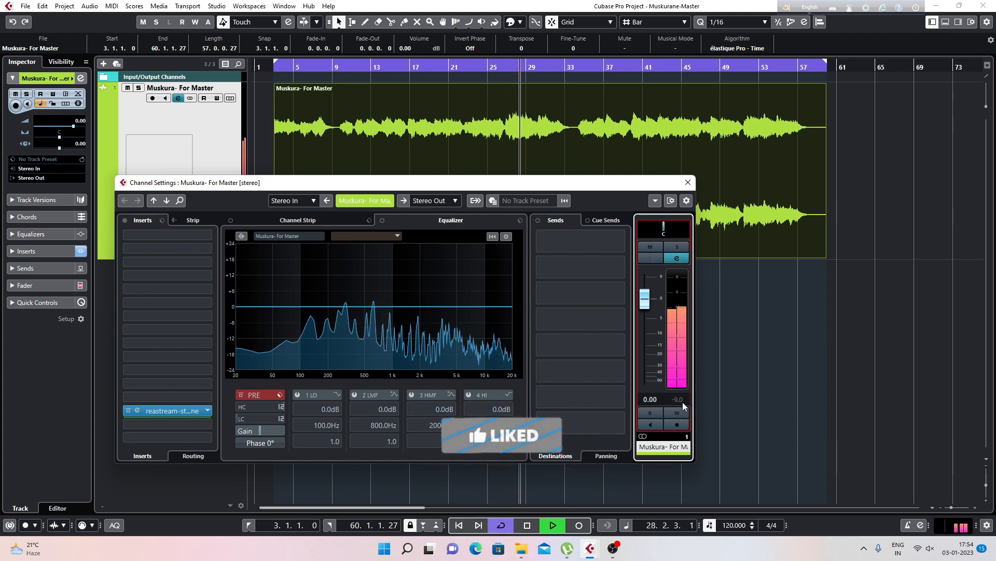
{"action": "key", "text": "space"}
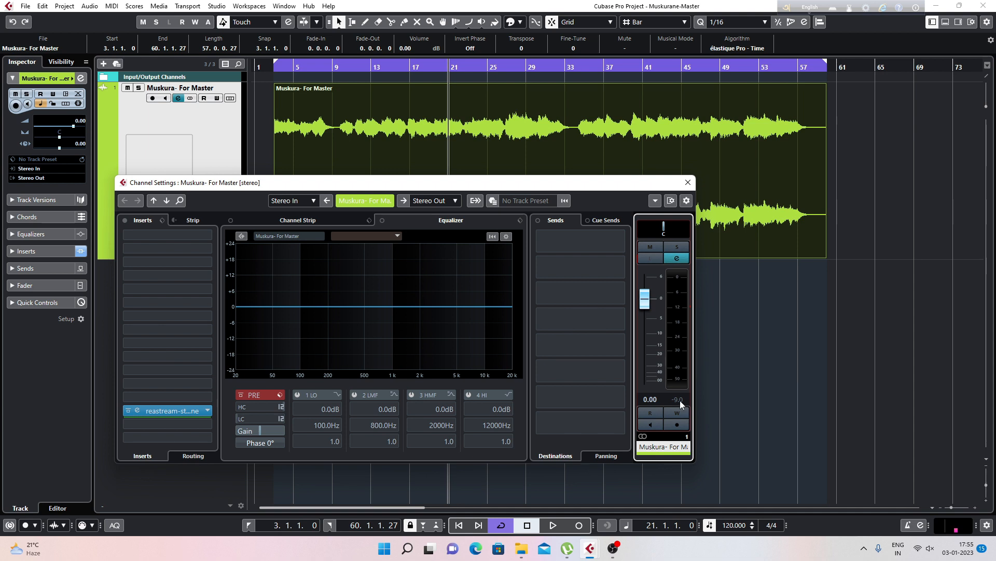
{"action": "left_click", "coordinate": [688, 182]}
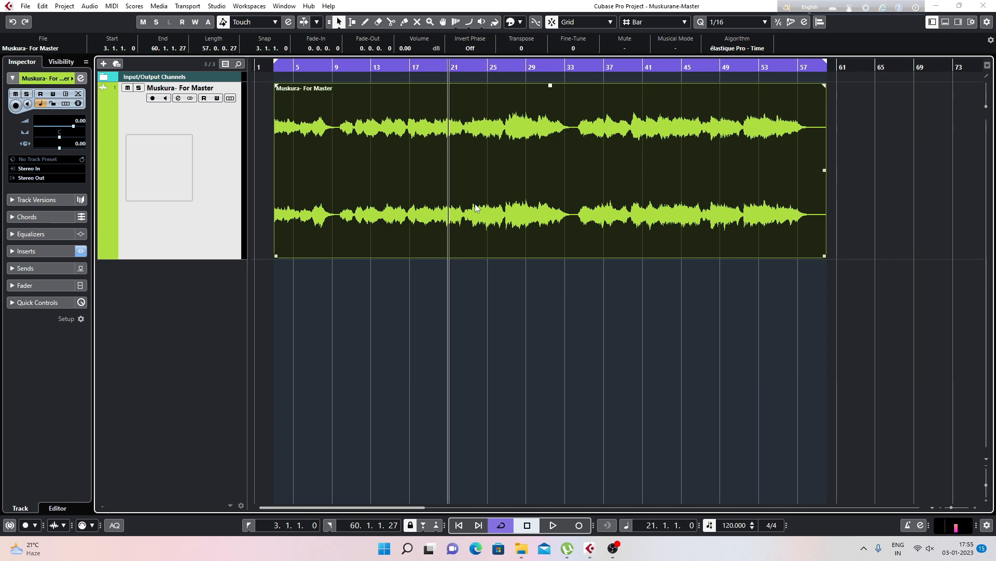
Load the Frequency equalizer into the first insert slot of the Muskura- For Master track
{"action": "left_click", "coordinate": [362, 275]}
{"action": "left_click", "coordinate": [178, 99]}
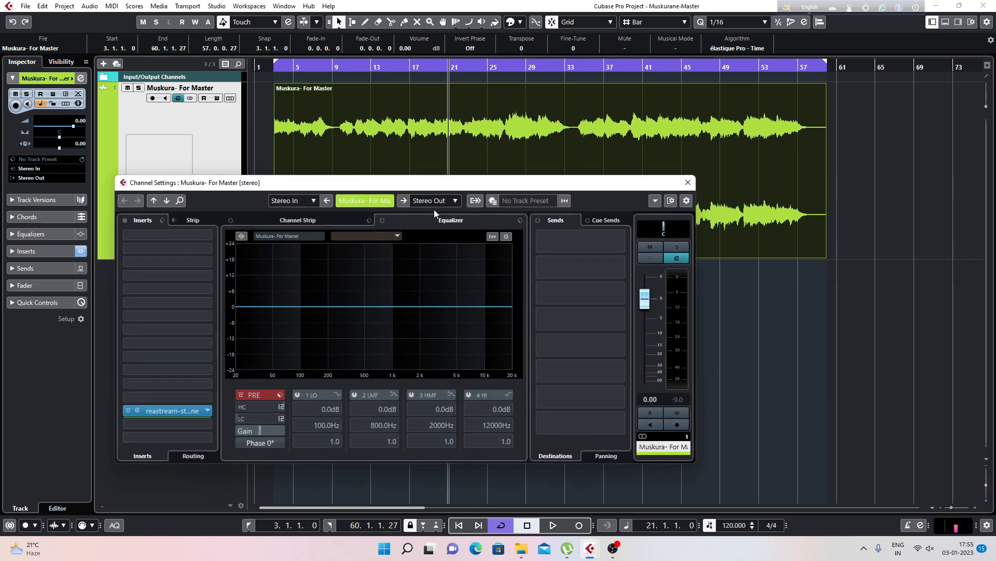
{"action": "left_click_drag", "start_coordinate": [362, 188], "coordinate": [518, 157]}
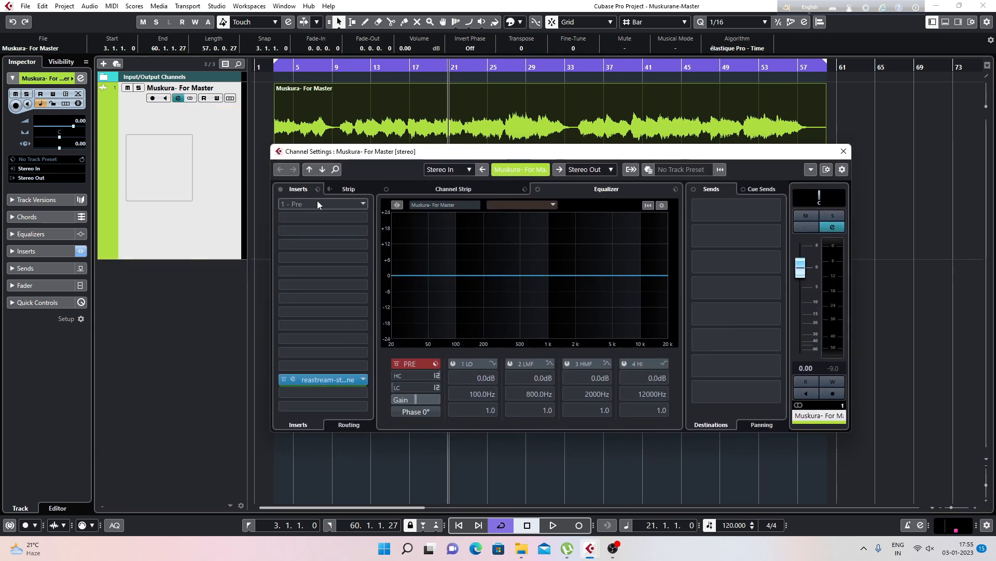
{"action": "left_click", "coordinate": [325, 206]}
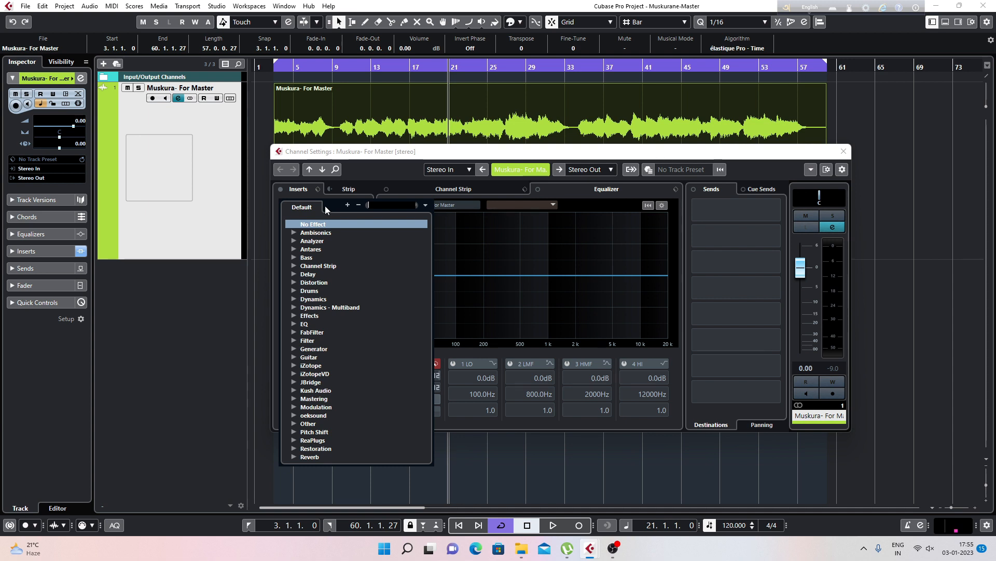
{"action": "type", "text": "fre"}
{"action": "type", "text": "q"}
{"action": "double_click", "coordinate": [325, 274]}
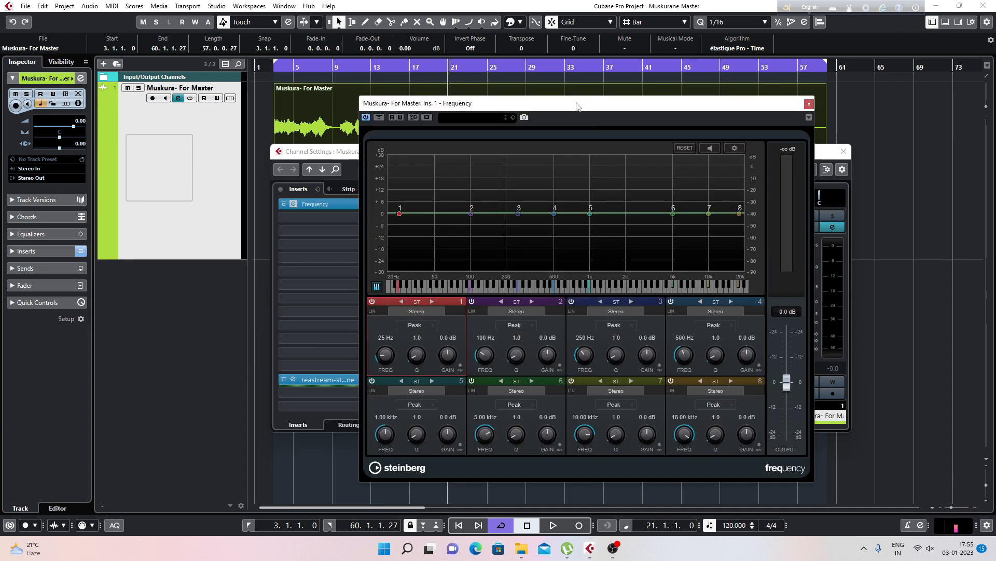
Close the track's channel settings and the Frequency plug-in window to clear the project view
{"action": "left_click_drag", "start_coordinate": [576, 106], "coordinate": [399, 69]}
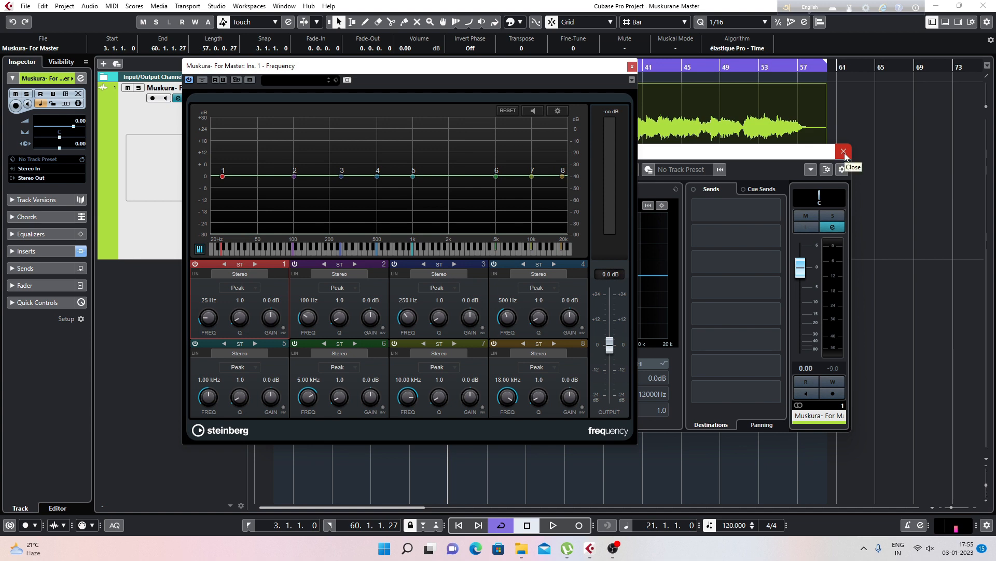
{"action": "left_click", "coordinate": [845, 152]}
{"action": "left_click_drag", "start_coordinate": [363, 66], "coordinate": [467, 129]}
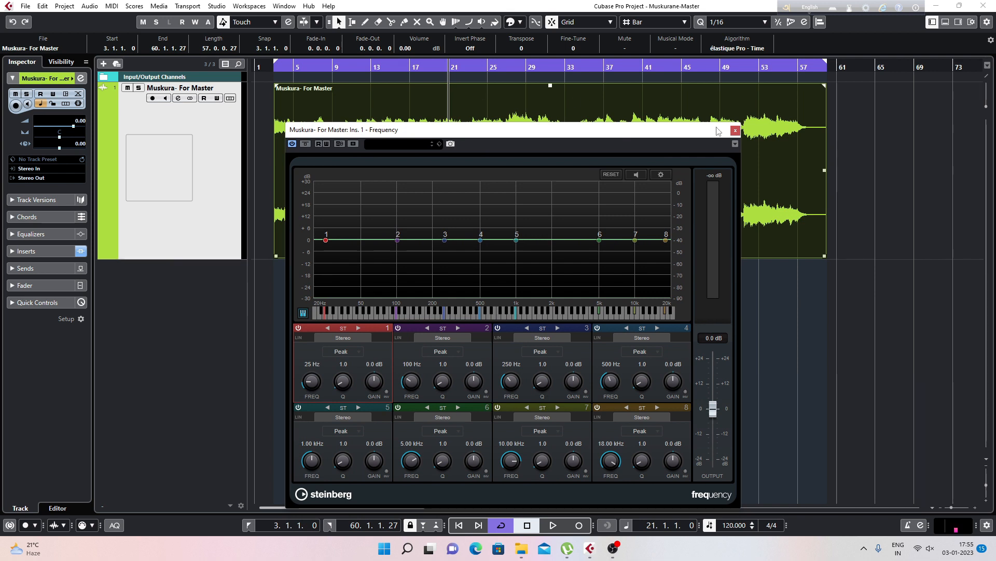
{"action": "left_click", "coordinate": [735, 130]}
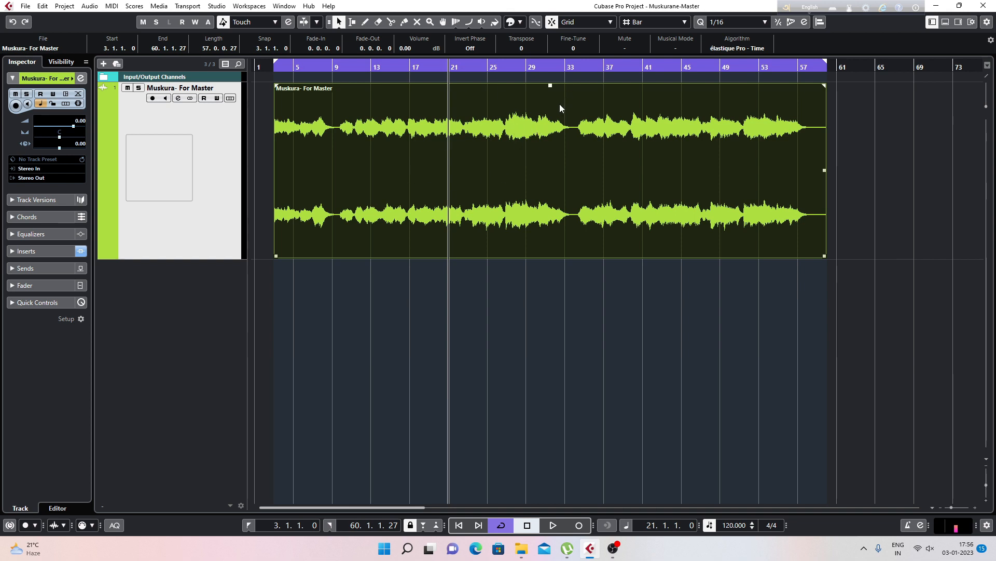
Select the loud section of the audio event as a range from 22.3.2.21 to 33.2.2.92
{"action": "left_click", "coordinate": [547, 90]}
{"action": "left_click_drag", "start_coordinate": [481, 70], "coordinate": [471, 95]}
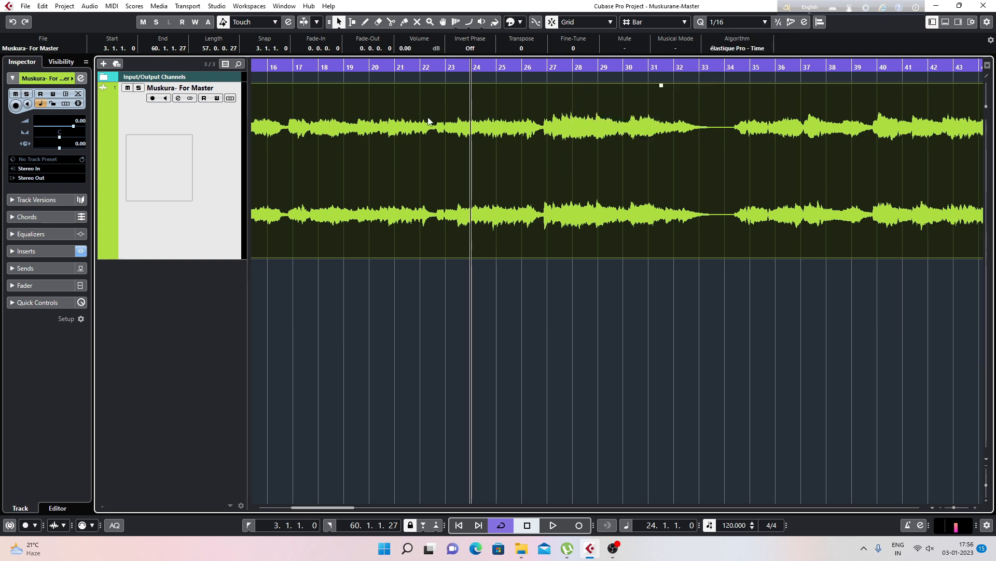
{"action": "left_click", "coordinate": [717, 130]}
{"action": "key", "text": "2"}
{"action": "left_click_drag", "start_coordinate": [442, 128], "coordinate": [709, 137]}
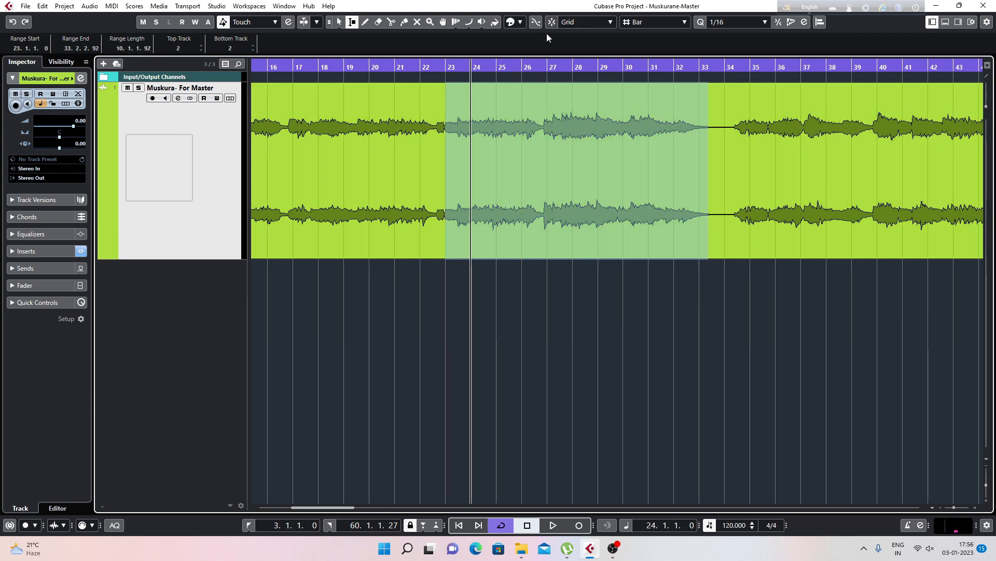
{"action": "left_click_drag", "start_coordinate": [445, 157], "coordinate": [435, 157]}
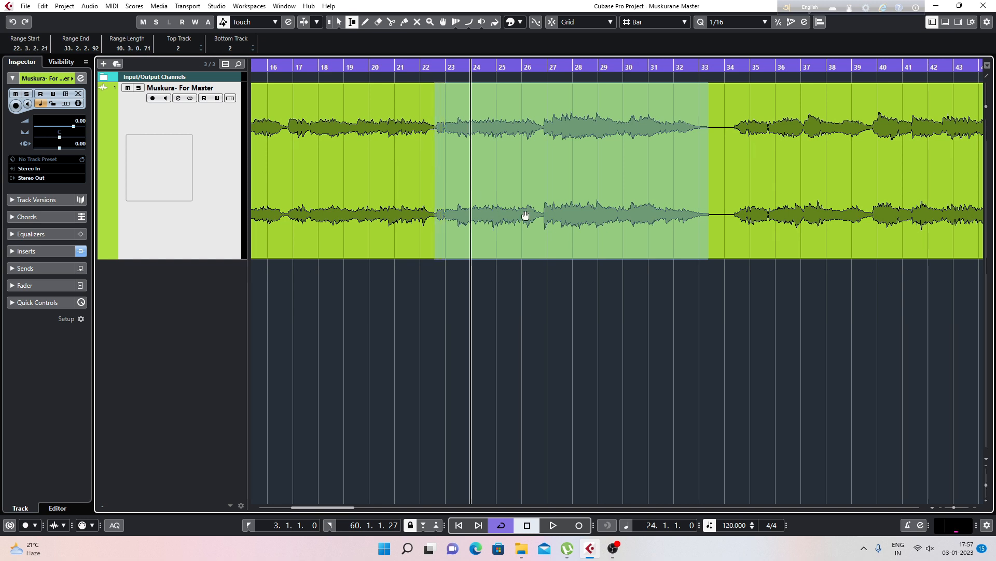
Set the cycle locators to the selected range and return to the Object Selection tool
{"action": "key", "text": "g"}
{"action": "key", "text": "g"}
{"action": "key", "text": "g"}
{"action": "key", "text": "g"}
{"action": "key", "text": "g"}
{"action": "key", "text": "g"}
{"action": "key", "text": "g"}
{"action": "key", "text": "g"}
{"action": "key", "text": "g"}
{"action": "key", "text": "g"}
{"action": "key", "text": "g"}
{"action": "key", "text": "g"}
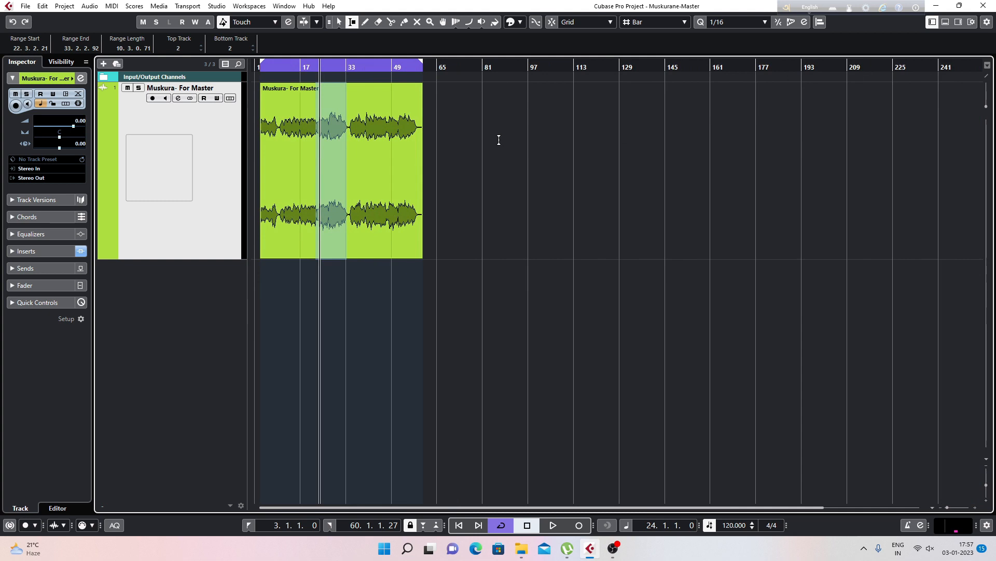
{"action": "key", "text": "p"}
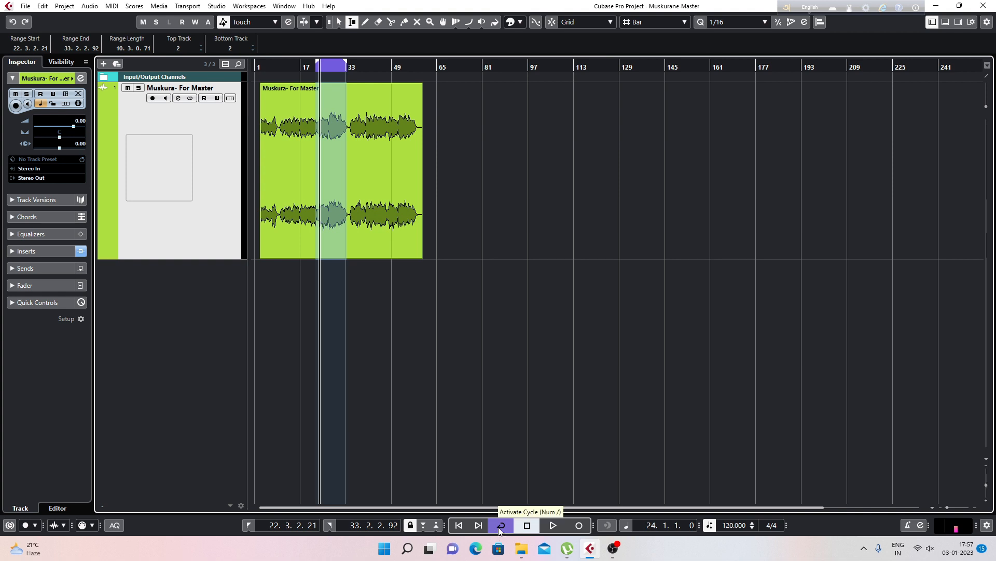
{"action": "key", "text": "1"}
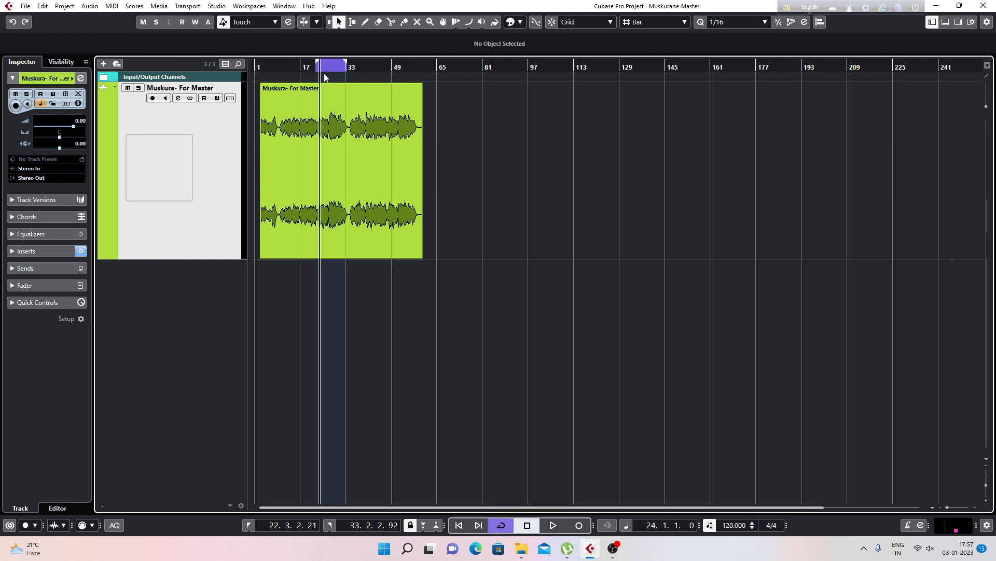
Audition the cycle section from about bar 23 and stop playback
{"action": "left_click_drag", "start_coordinate": [318, 68], "coordinate": [320, 82]}
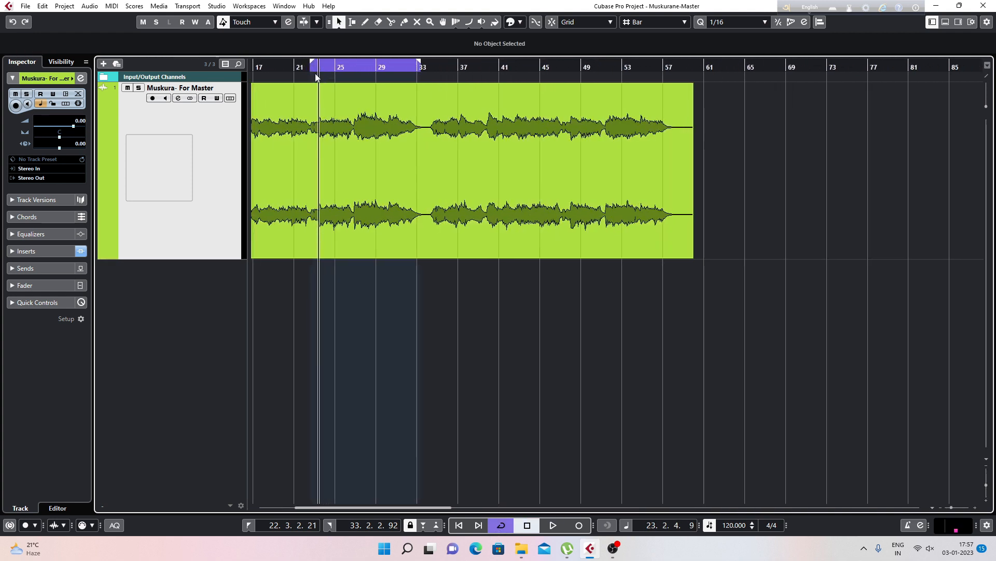
{"action": "left_click", "coordinate": [410, 134]}
{"action": "key", "text": "space"}
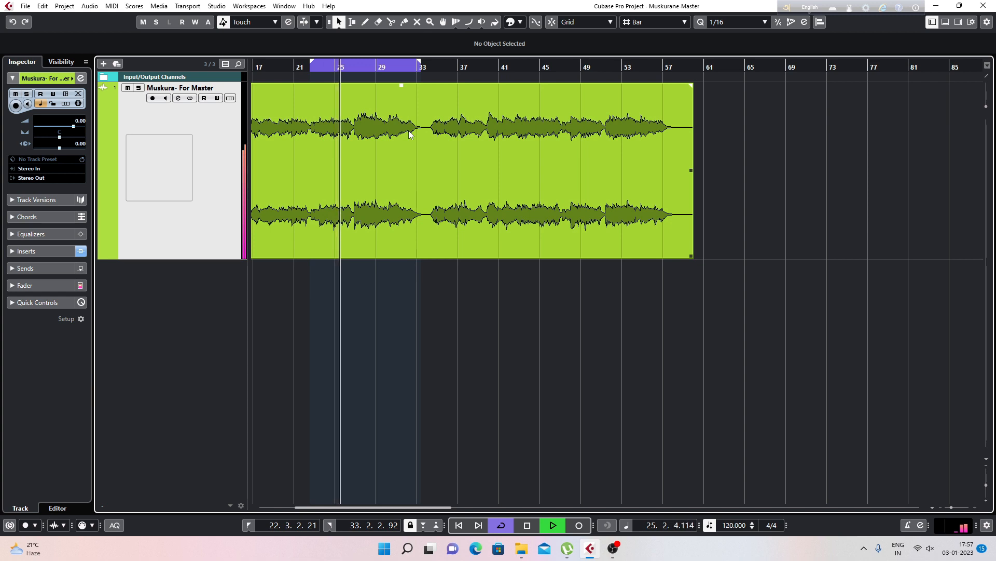
{"action": "key", "text": "space"}
{"action": "key", "text": "space"}
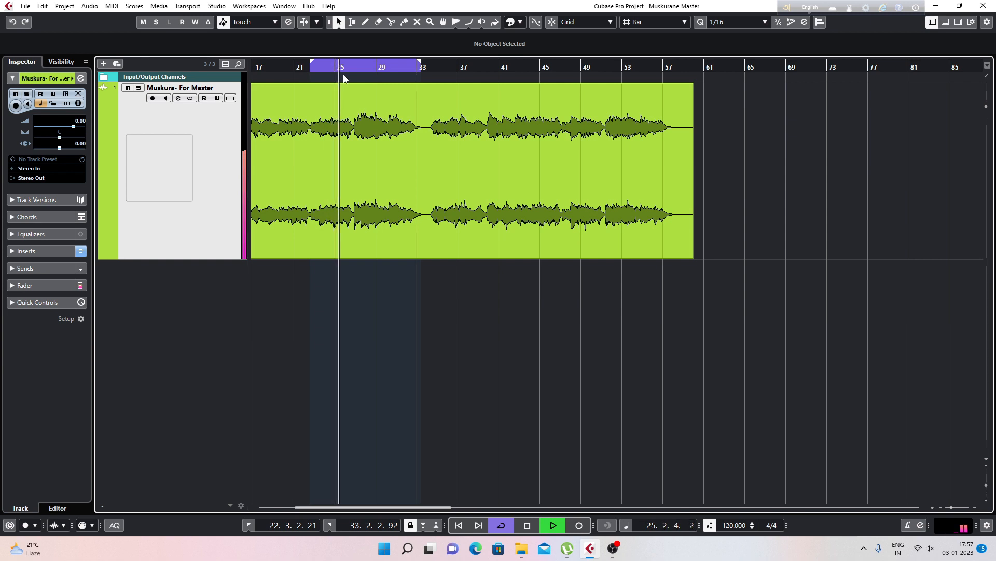
{"action": "left_click", "coordinate": [500, 171]}
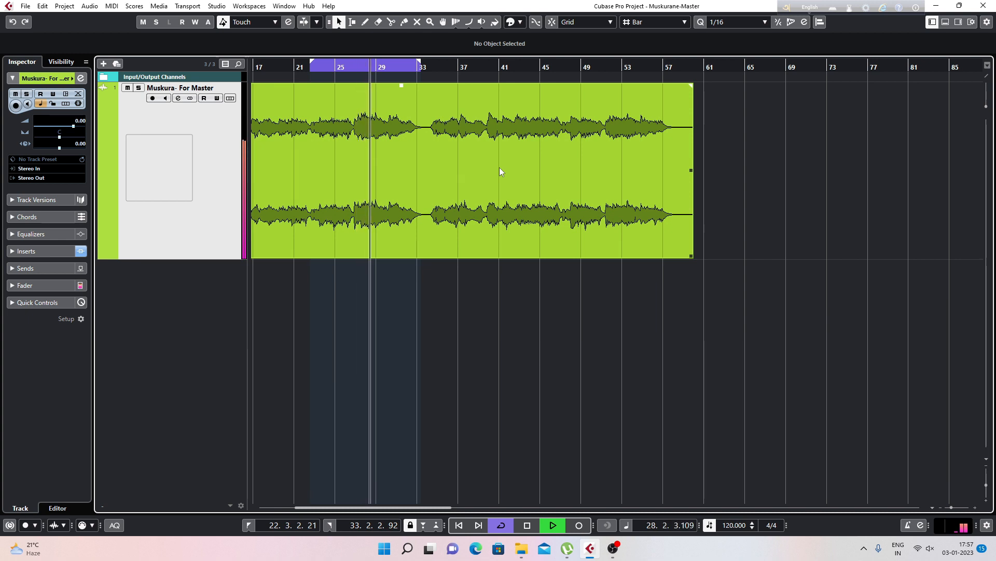
{"action": "key", "text": "space"}
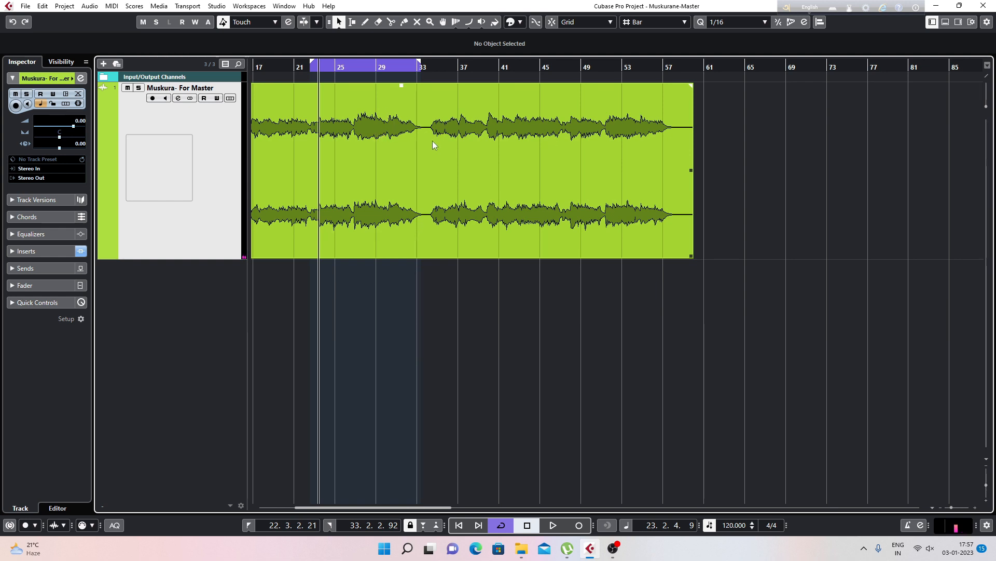
Reopen the Frequency plug-in from the track's first insert slot and close the channel settings
{"action": "left_click", "coordinate": [178, 99]}
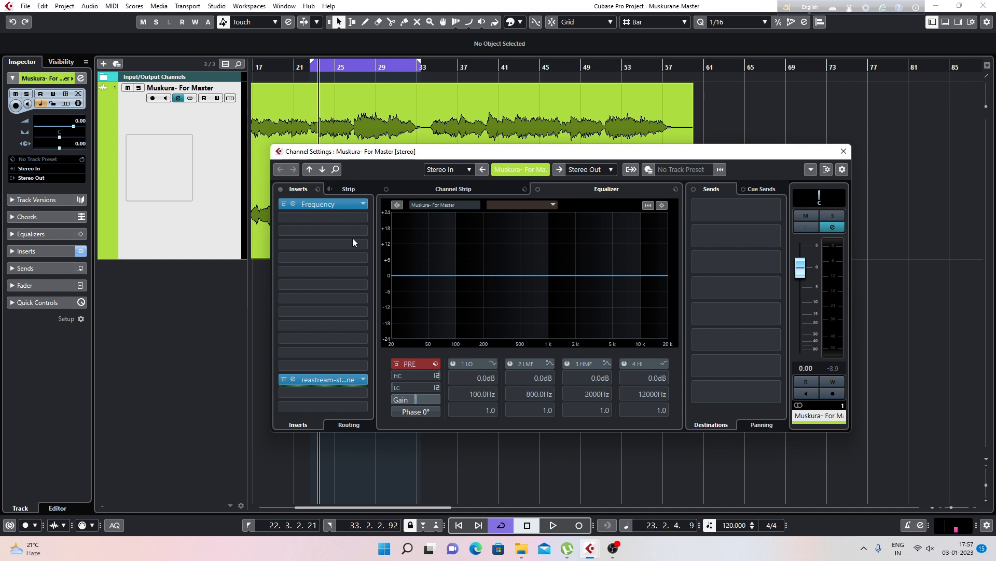
{"action": "left_click_drag", "start_coordinate": [423, 151], "coordinate": [424, 196]}
{"action": "left_click", "coordinate": [293, 248]}
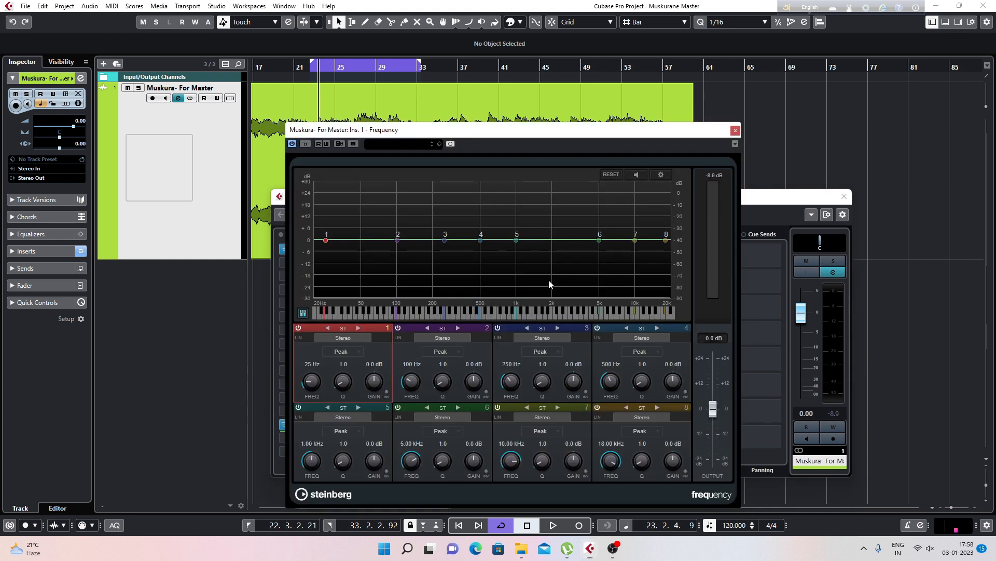
{"action": "left_click_drag", "start_coordinate": [585, 137], "coordinate": [509, 89]}
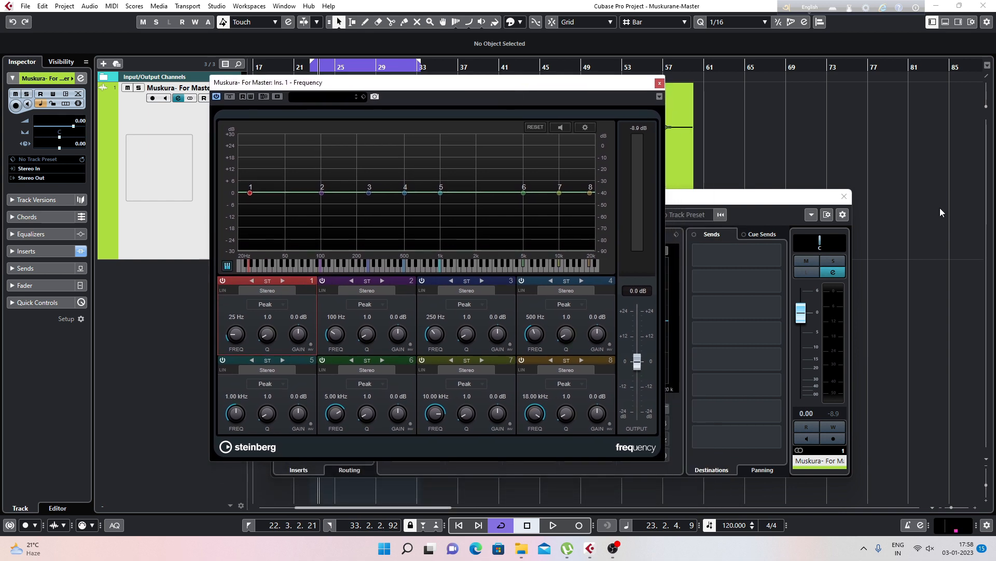
{"action": "left_click", "coordinate": [844, 197]}
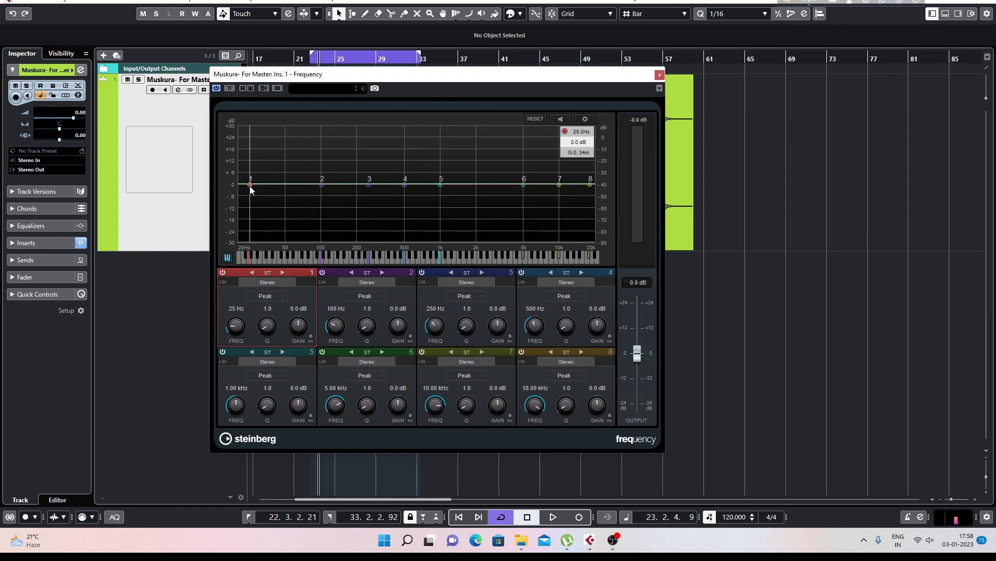
Set Frequency band 1 to about 26 Hz and change its filter type to Cut 96
{"action": "left_click_drag", "start_coordinate": [250, 188], "coordinate": [253, 188]}
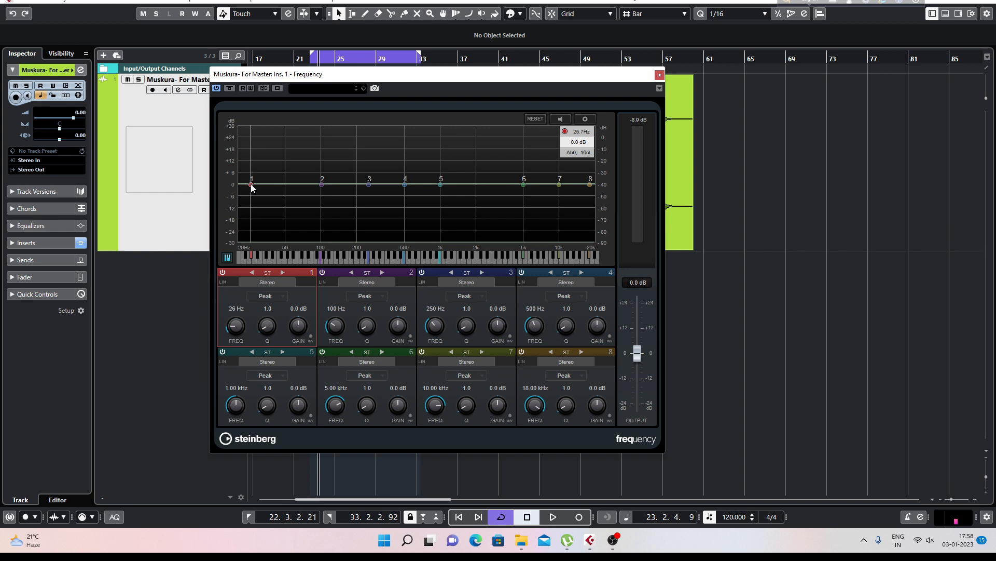
{"action": "left_click", "coordinate": [270, 296]}
{"action": "left_click", "coordinate": [269, 354]}
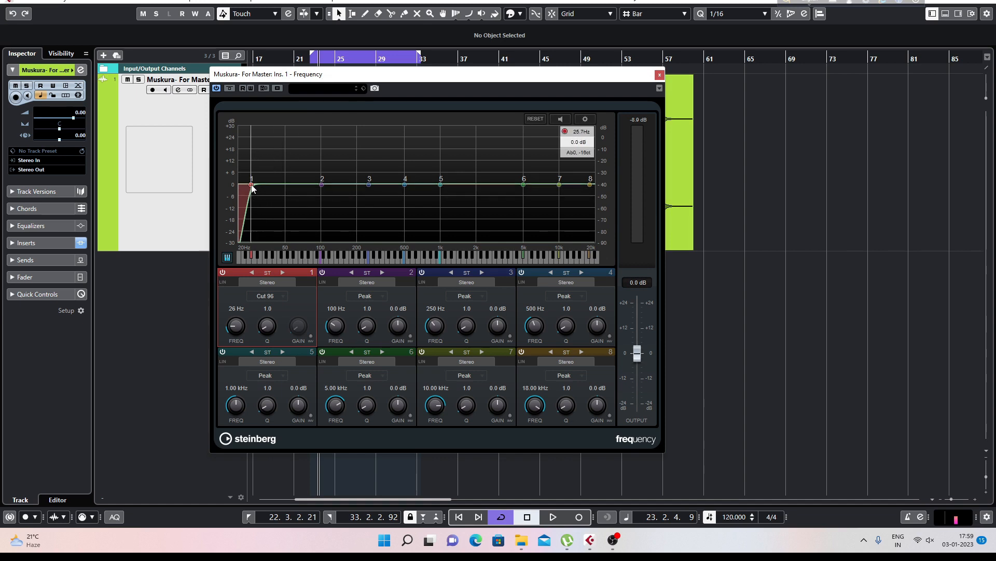
Play the cycle section and adjust band 1's low-cut frequency to about 28 Hz
{"action": "key", "text": "space"}
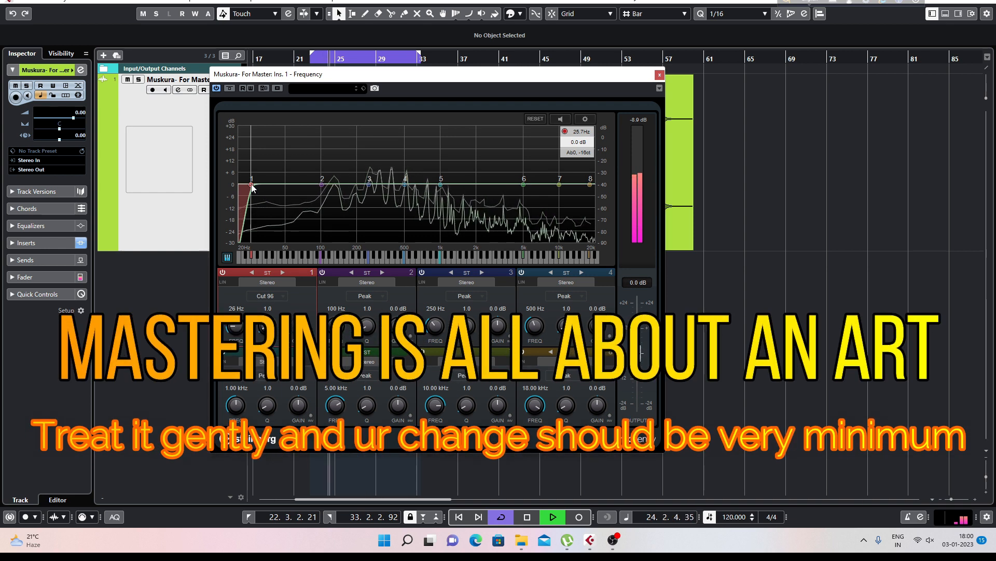
{"action": "mouse_move", "coordinate": [252, 186]}
{"action": "left_mouse_down"}
{"action": "mouse_move", "coordinate": [266, 190]}
{"action": "mouse_move", "coordinate": [257, 188]}
{"action": "left_mouse_up"}
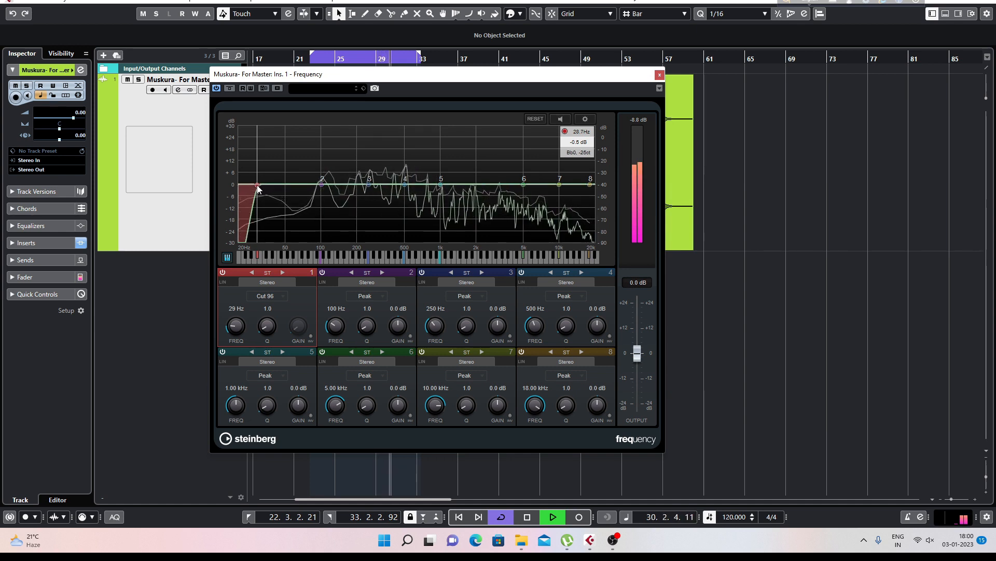
{"action": "left_click_drag", "start_coordinate": [257, 185], "coordinate": [256, 185]}
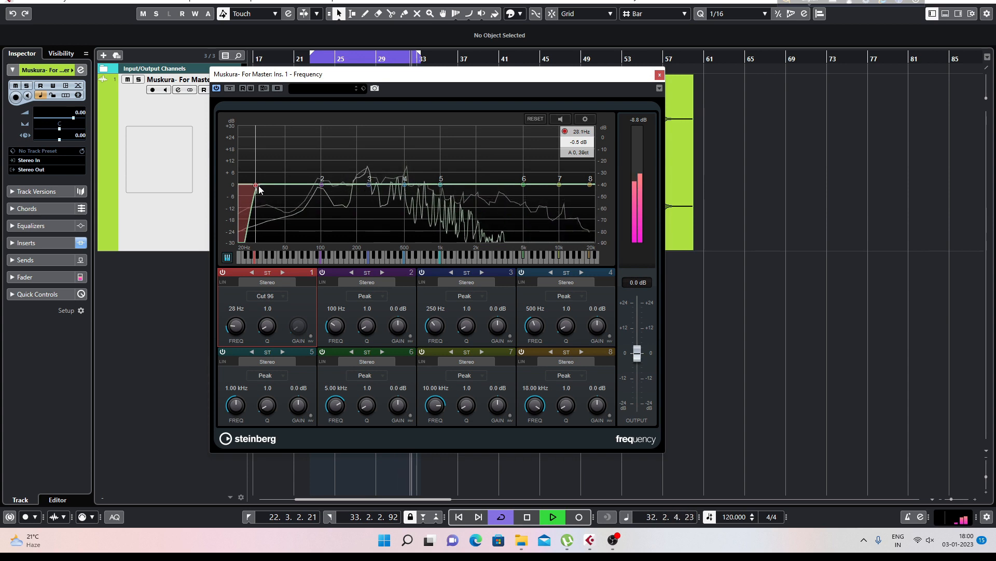
Set Frequency band 8 to Cut 48 and adjust its high-cut frequency to about 17.9 kHz while the cycle section plays
{"action": "key", "text": "space"}
{"action": "left_click", "coordinate": [564, 375]}
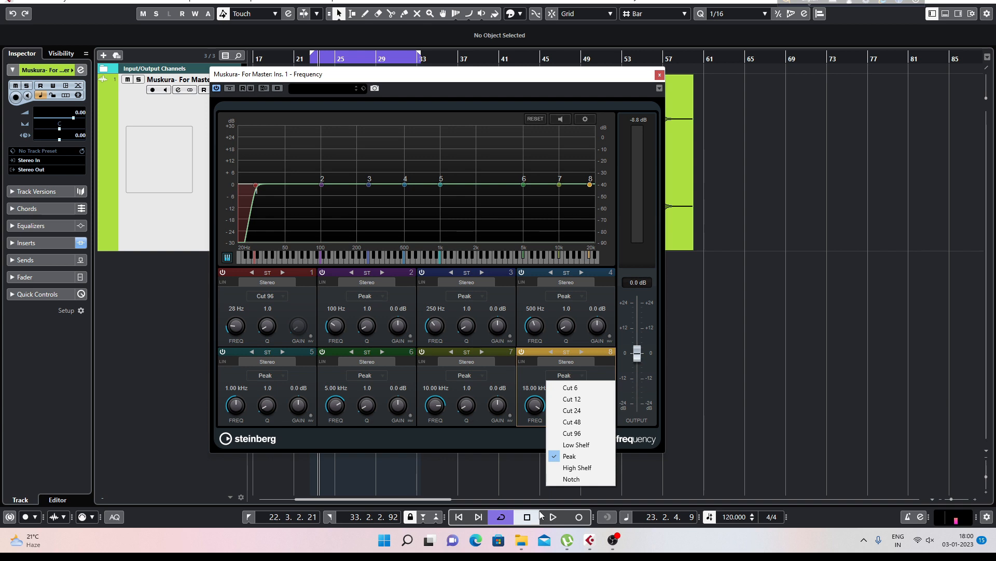
{"action": "left_click", "coordinate": [573, 422]}
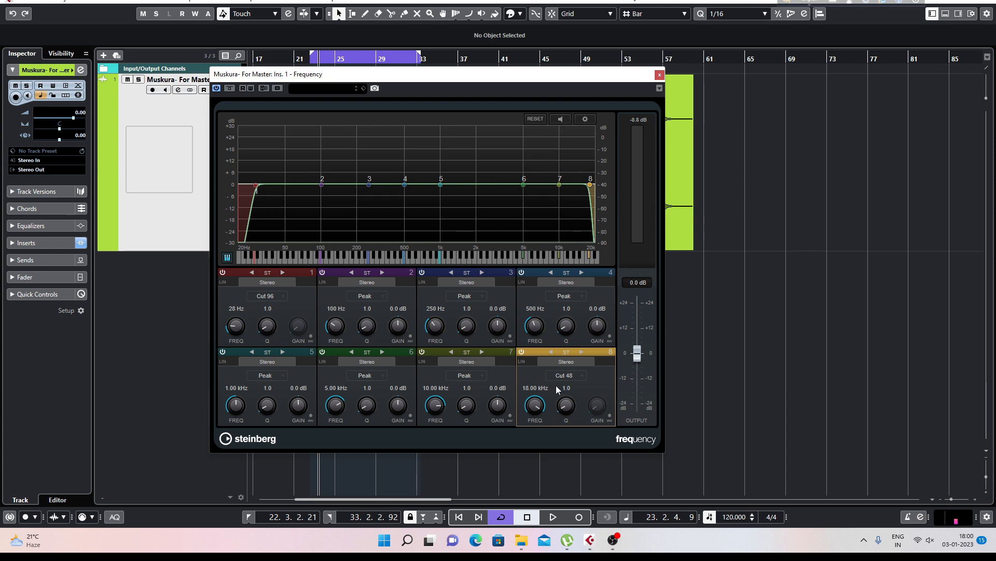
{"action": "mouse_move", "coordinate": [591, 187]}
{"action": "key", "text": "space"}
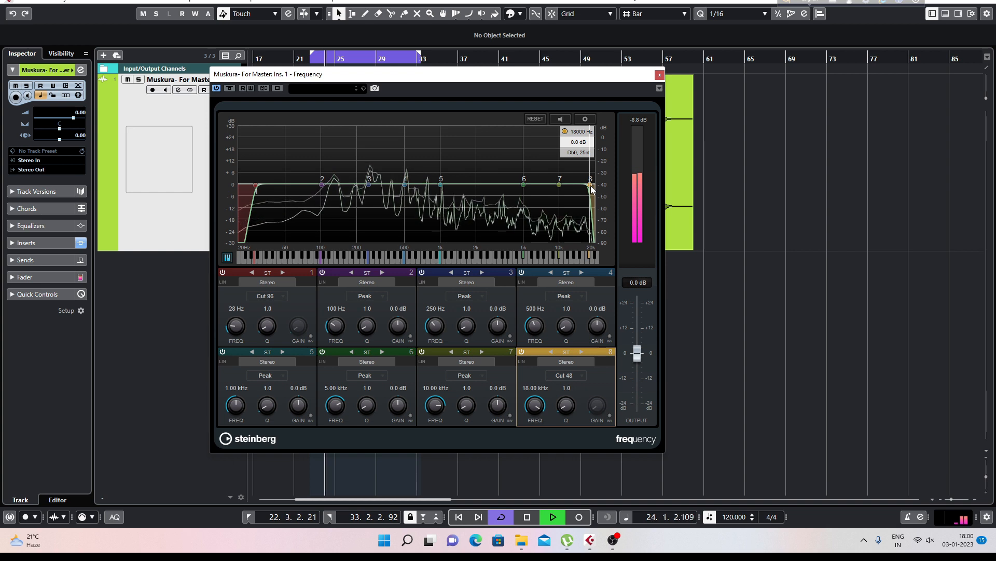
{"action": "left_click_drag", "start_coordinate": [591, 185], "coordinate": [589, 186]}
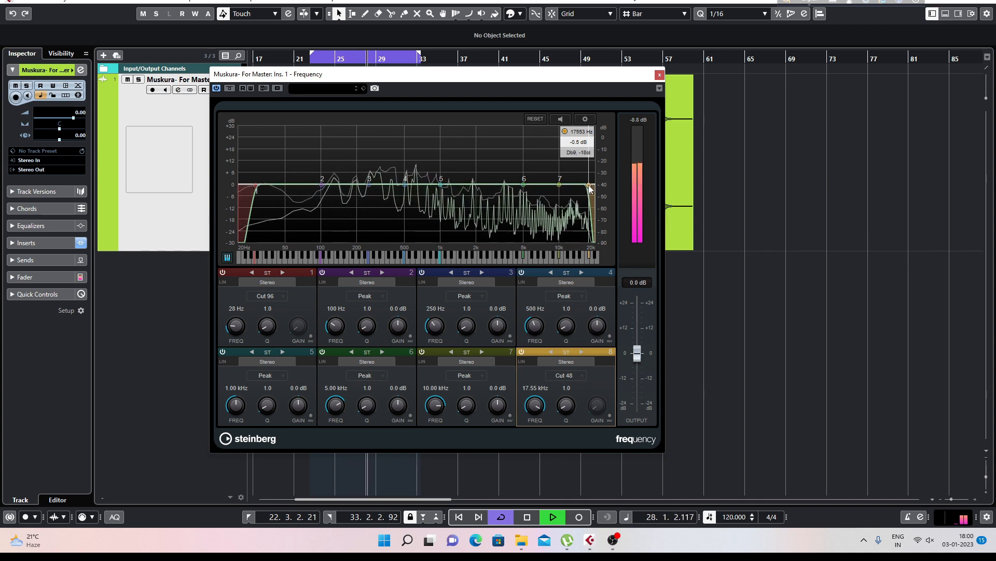
{"action": "left_click_drag", "start_coordinate": [589, 185], "coordinate": [589, 185]}
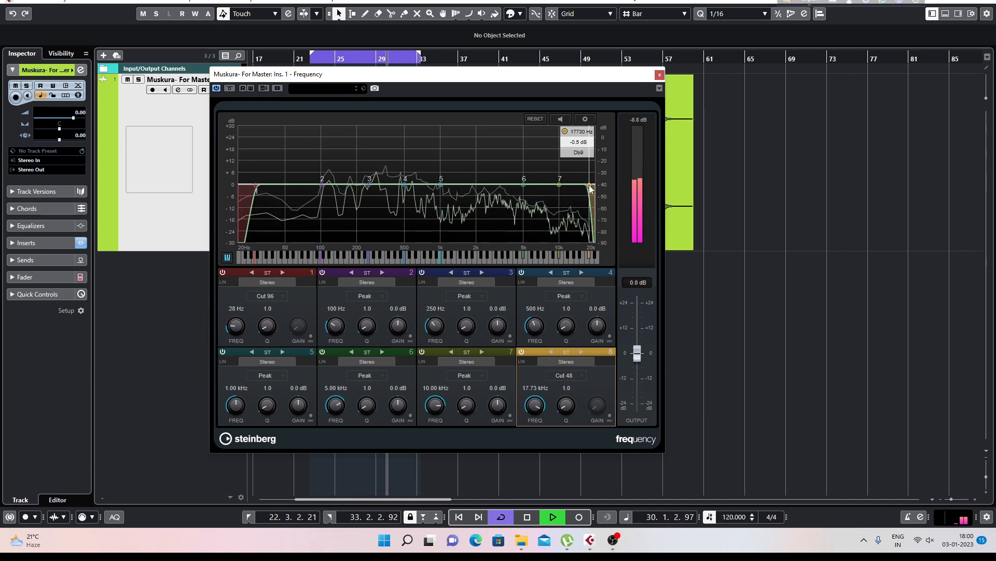
{"action": "left_click_drag", "start_coordinate": [589, 185], "coordinate": [590, 185]}
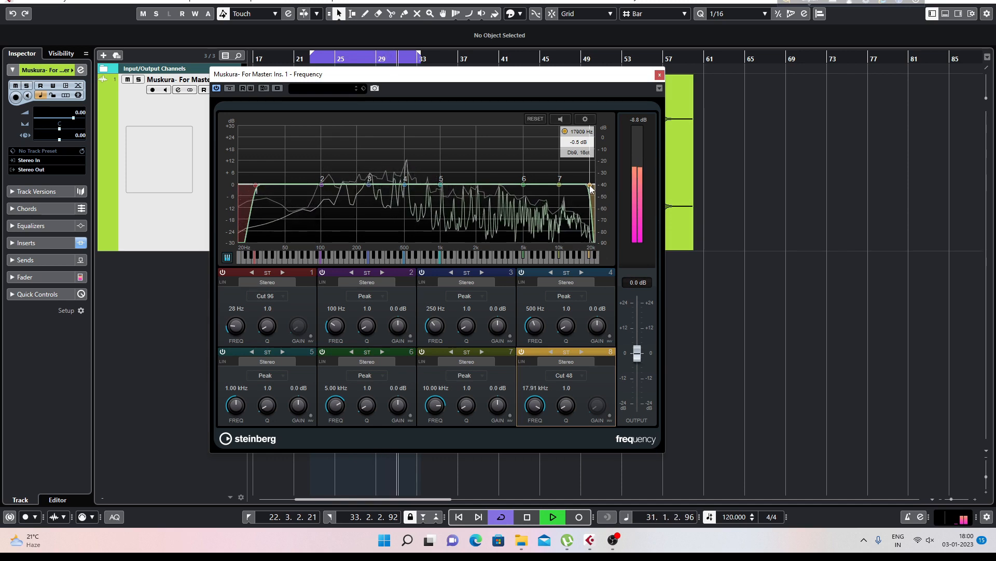
{"action": "key", "text": "space"}
Change band 8's filter type to Cut 24 and fine-tune its frequency by ear, ending at about 17.91 kHz
{"action": "left_click", "coordinate": [560, 375]}
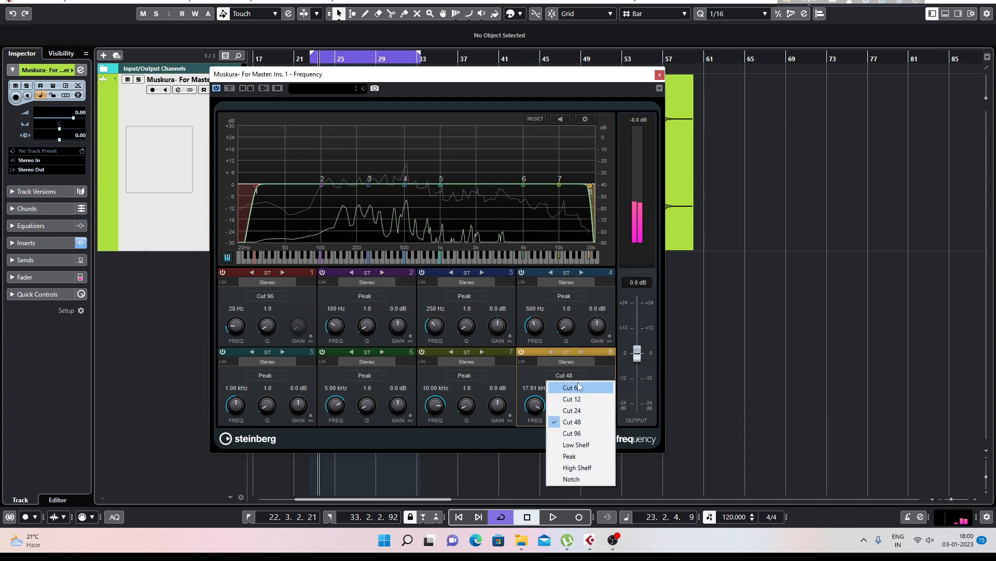
{"action": "left_click", "coordinate": [572, 410]}
{"action": "key", "text": "space"}
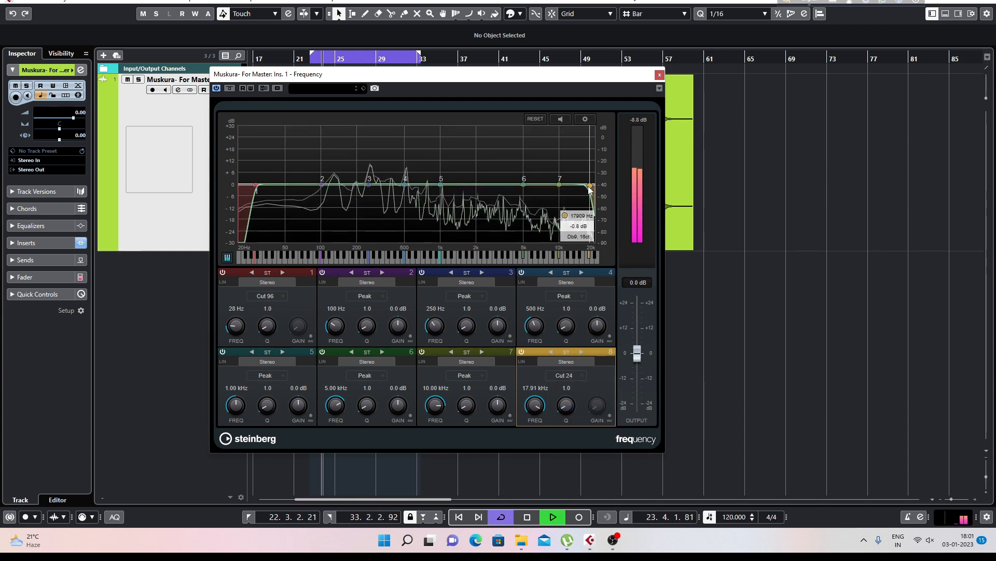
{"action": "left_click_drag", "start_coordinate": [589, 188], "coordinate": [588, 188]}
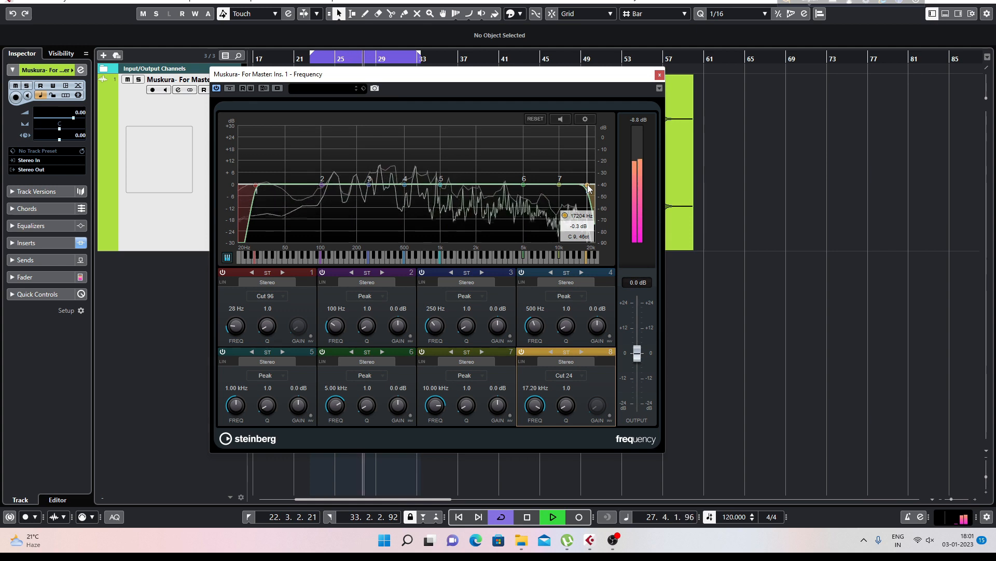
{"action": "left_click_drag", "start_coordinate": [588, 185], "coordinate": [589, 185]}
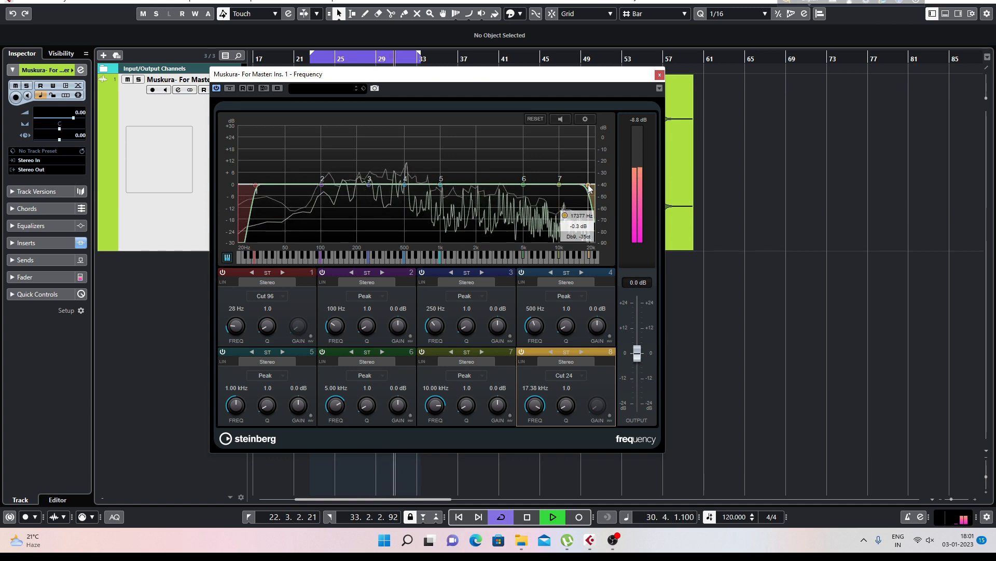
{"action": "left_click_drag", "start_coordinate": [587, 185], "coordinate": [591, 186]}
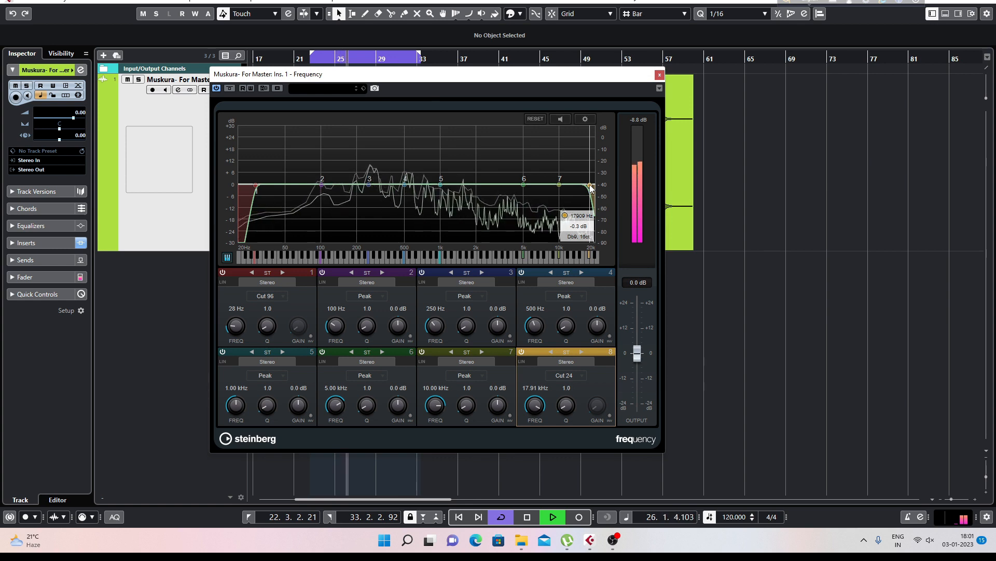
{"action": "key", "text": "space"}
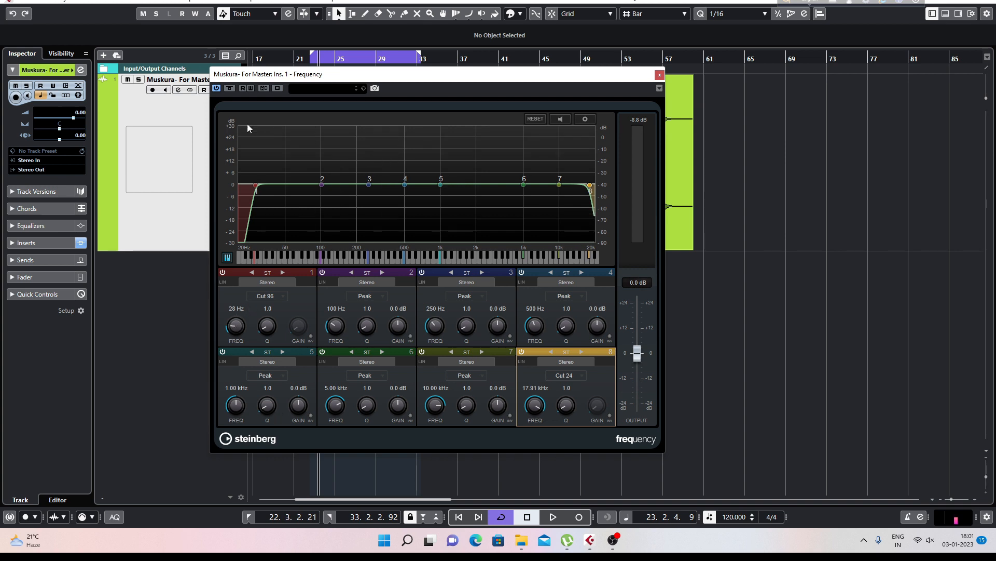
Compare the cycle section with the Frequency plug-in bypassed and active, leaving it active and playback stopped
{"action": "left_click", "coordinate": [230, 89]}
{"action": "key", "text": "space"}
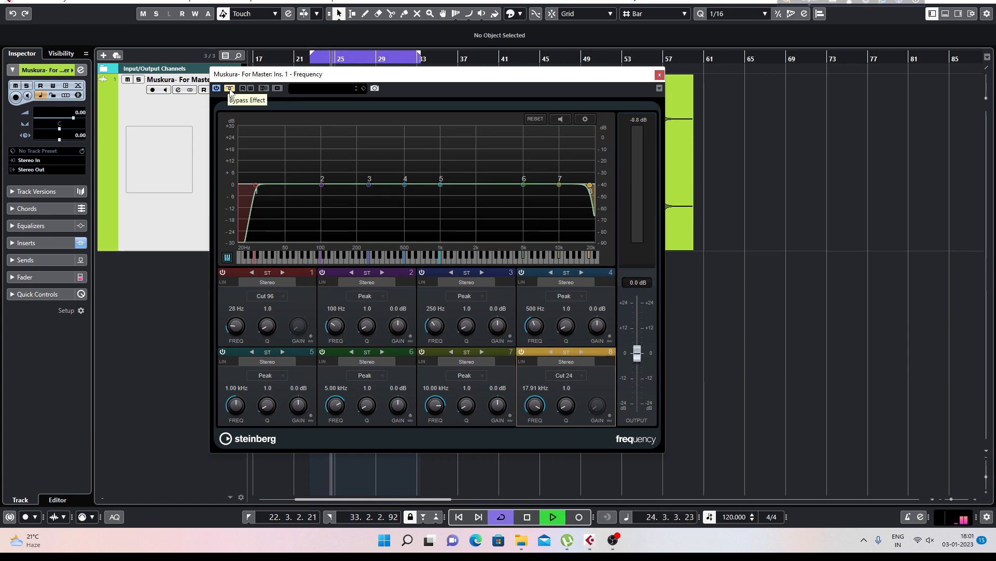
{"action": "left_click", "coordinate": [231, 91]}
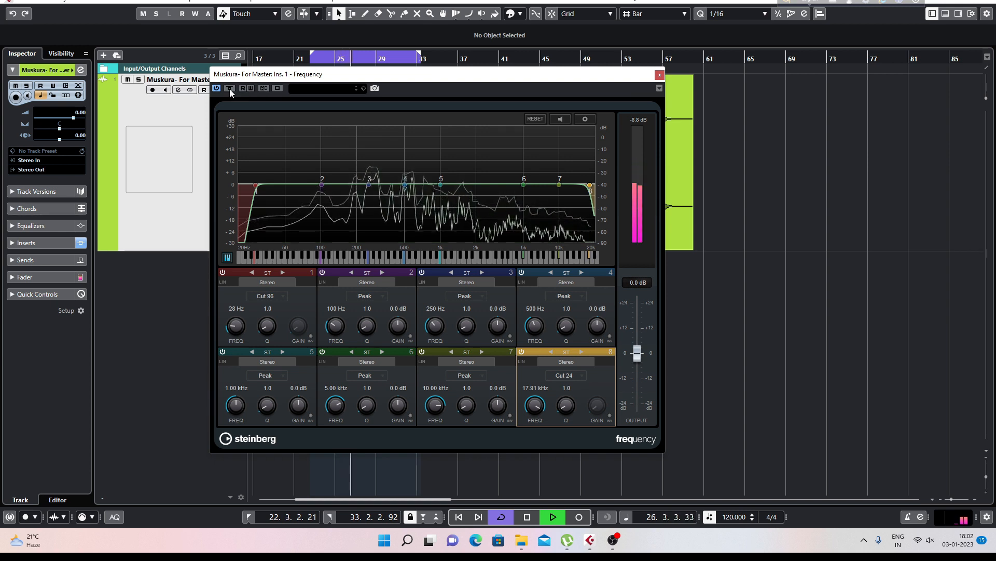
{"action": "left_click", "coordinate": [231, 89]}
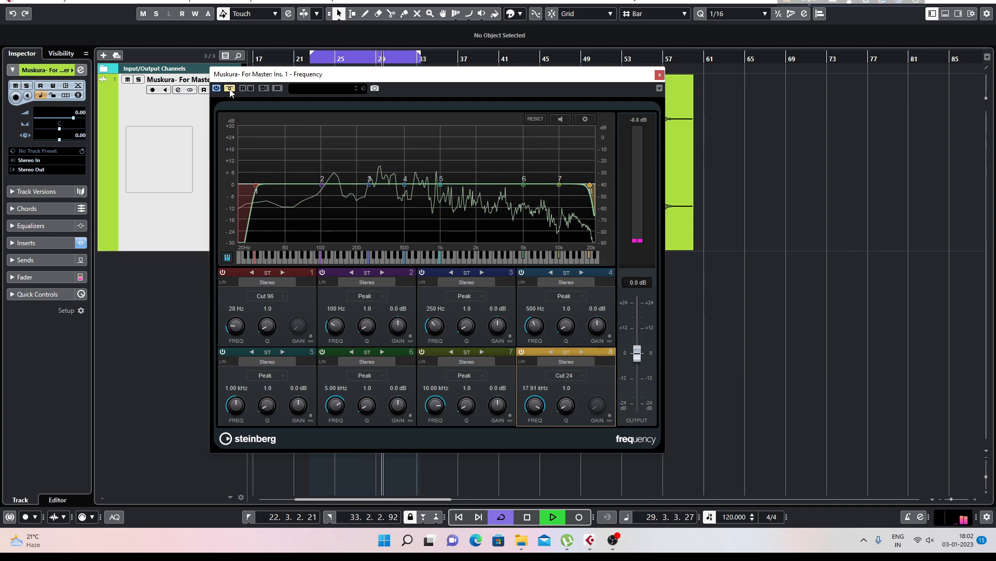
{"action": "left_click", "coordinate": [231, 89]}
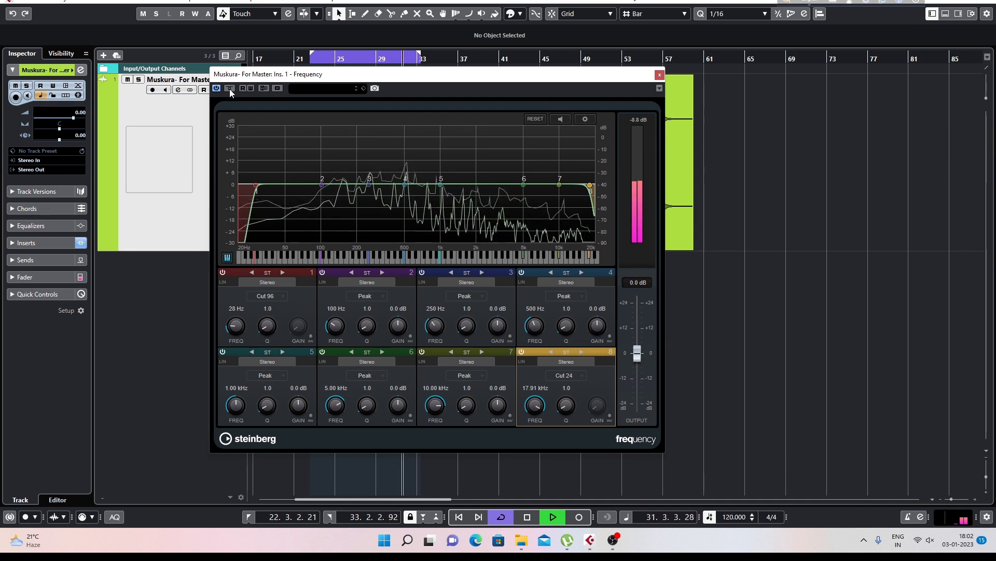
{"action": "key", "text": "space"}
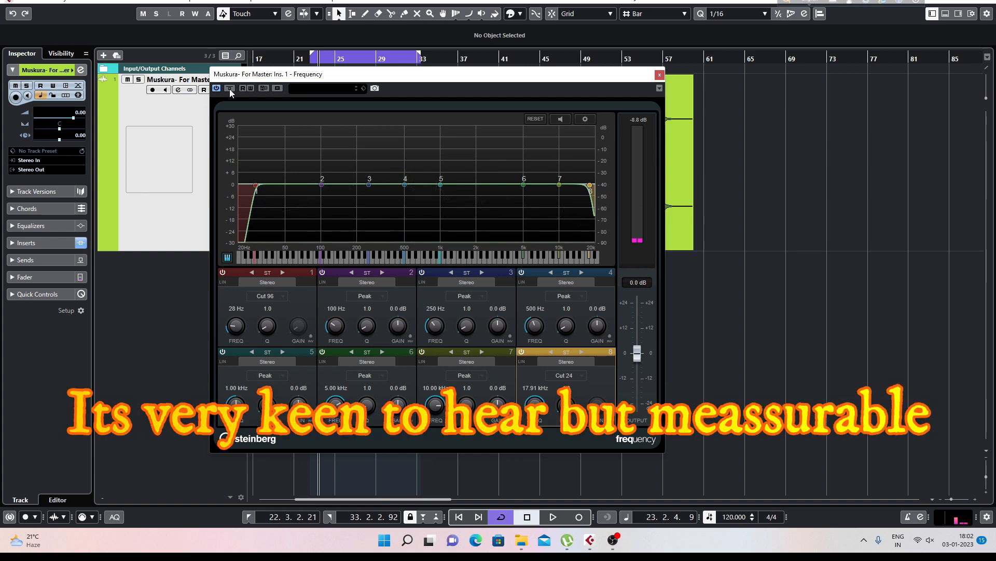
Close Frequency and load FabFilter Pro-Q 3 in the track's second insert slot from the channel settings
{"action": "left_click", "coordinate": [660, 75]}
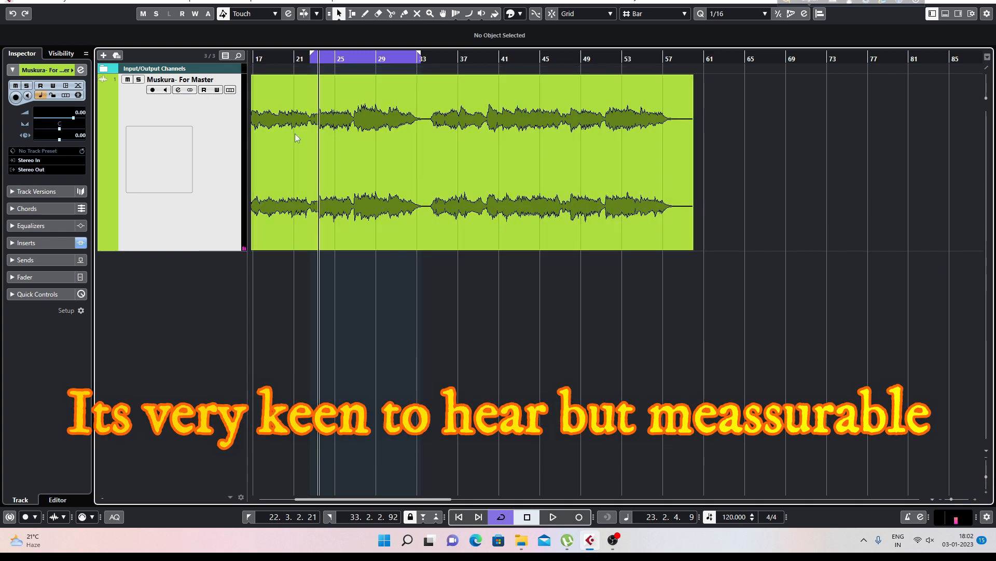
{"action": "left_click", "coordinate": [178, 90]}
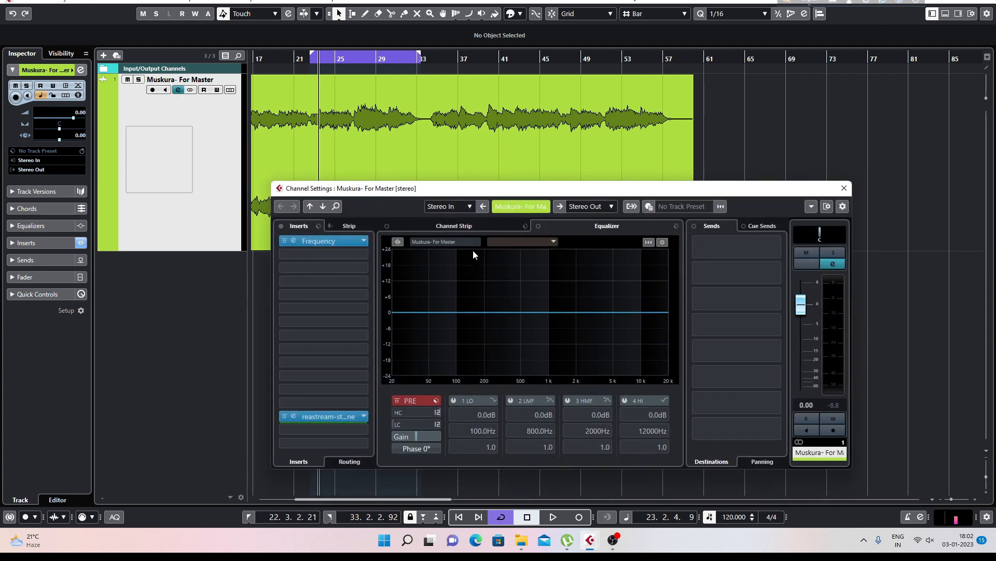
{"action": "left_click", "coordinate": [314, 254]}
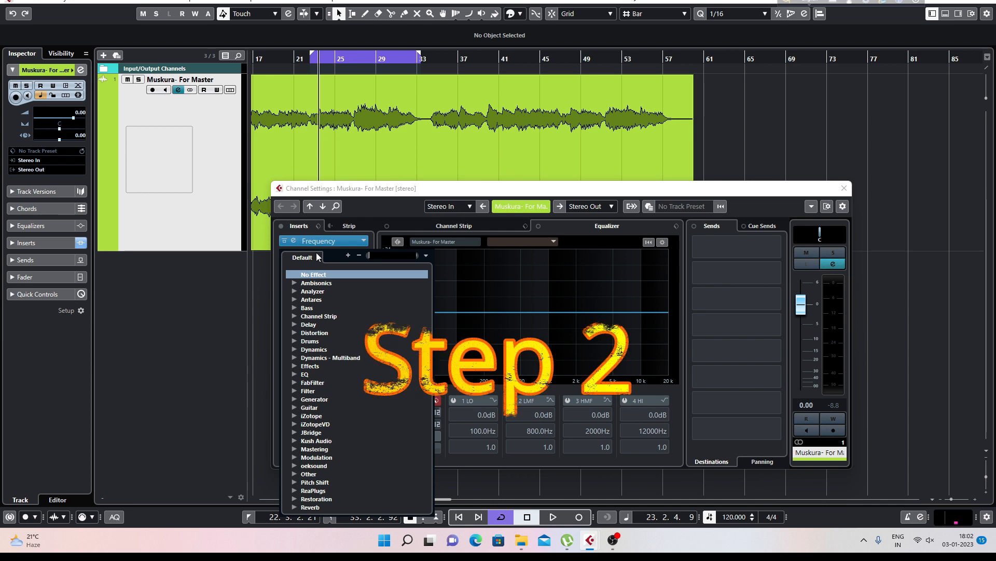
{"action": "type", "text": "pro"}
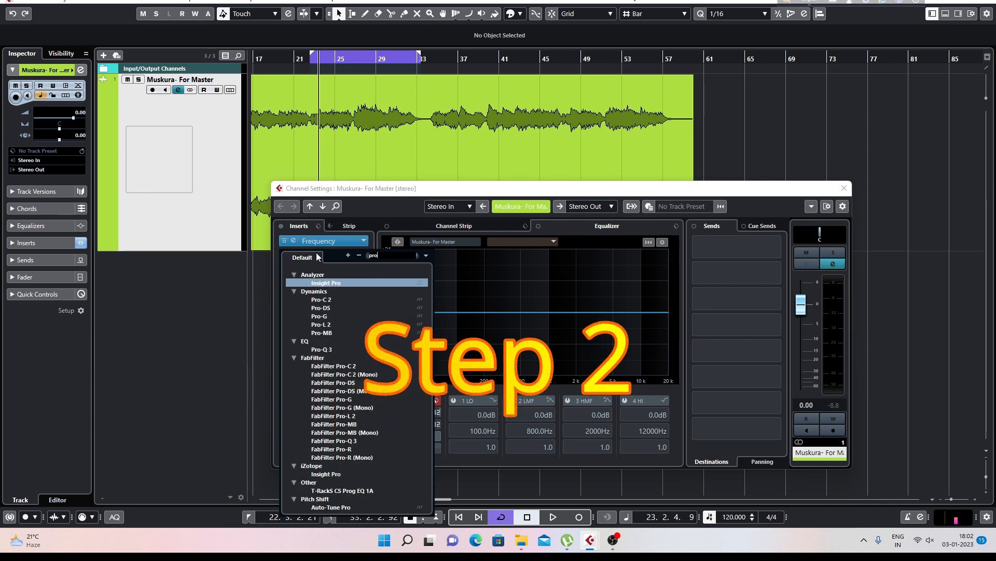
{"action": "left_click", "coordinate": [332, 442]}
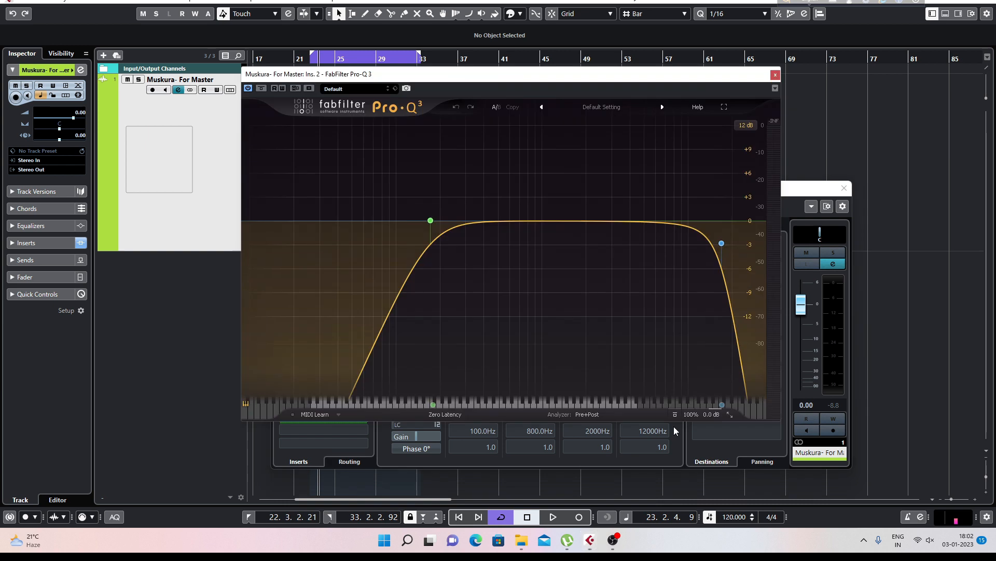
Load the Clean preset in Pro-Q 3 and set its processing mode to Linear Phase
{"action": "left_click", "coordinate": [614, 116]}
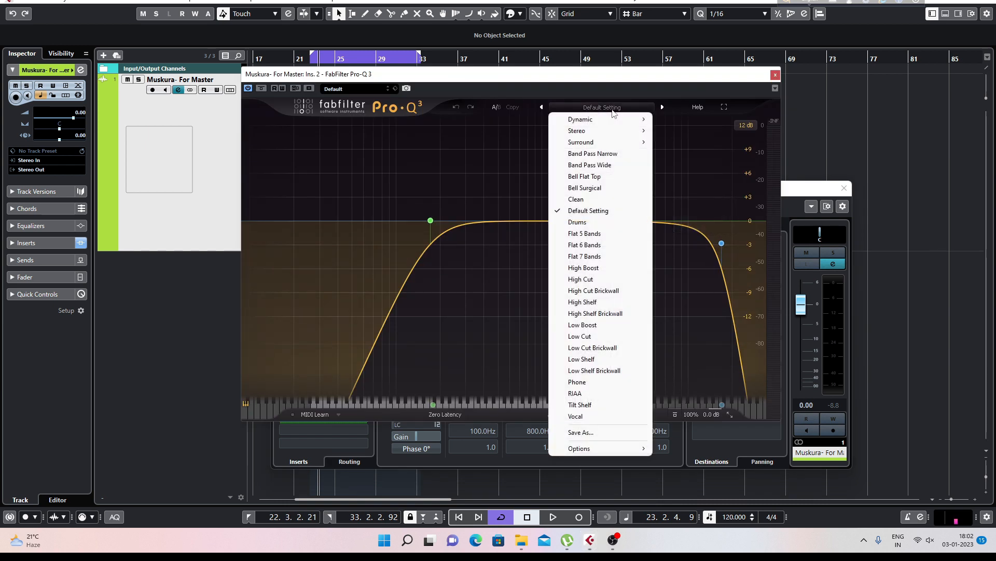
{"action": "left_click", "coordinate": [578, 200]}
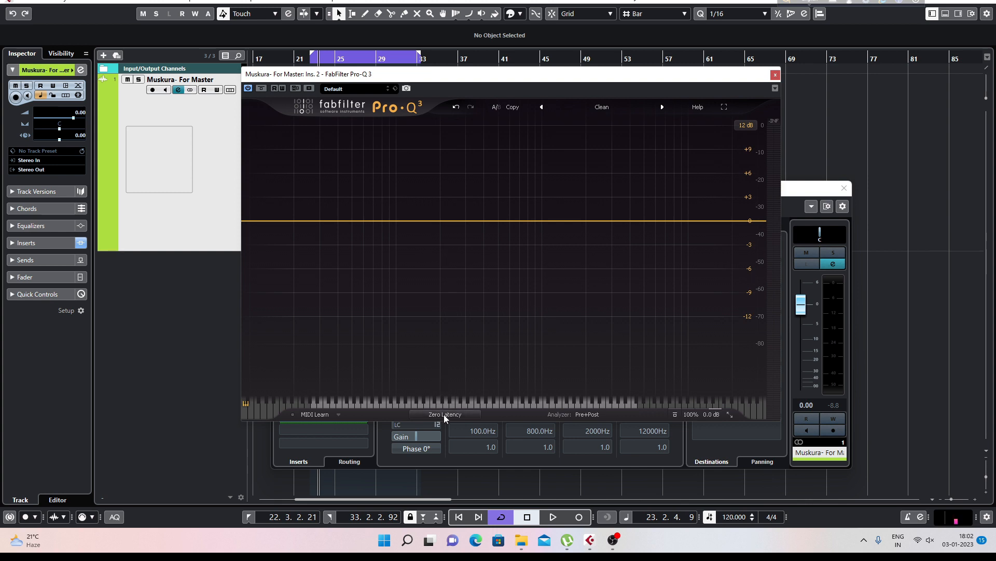
{"action": "mouse_move", "coordinate": [445, 418]}
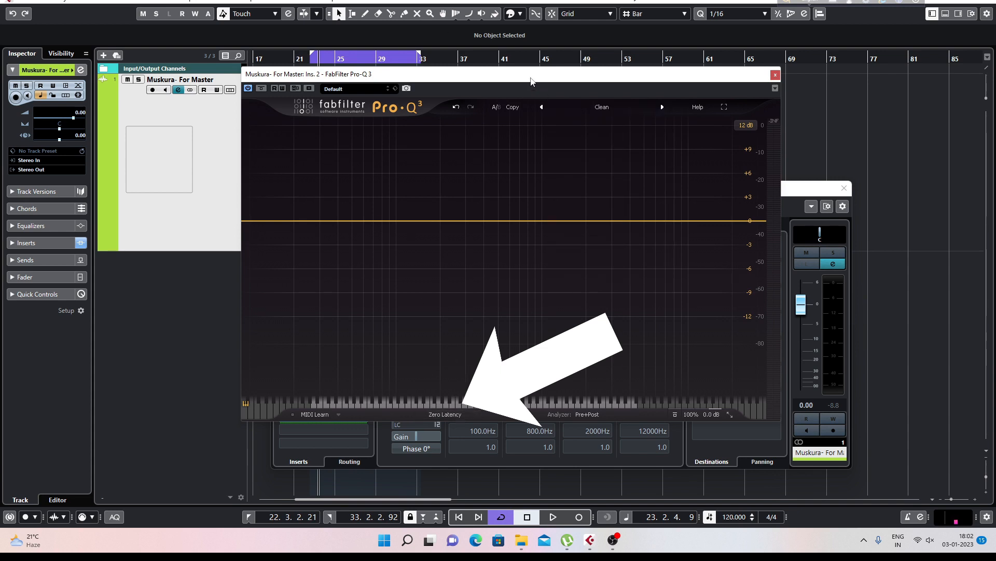
{"action": "left_click_drag", "start_coordinate": [530, 77], "coordinate": [509, 72]}
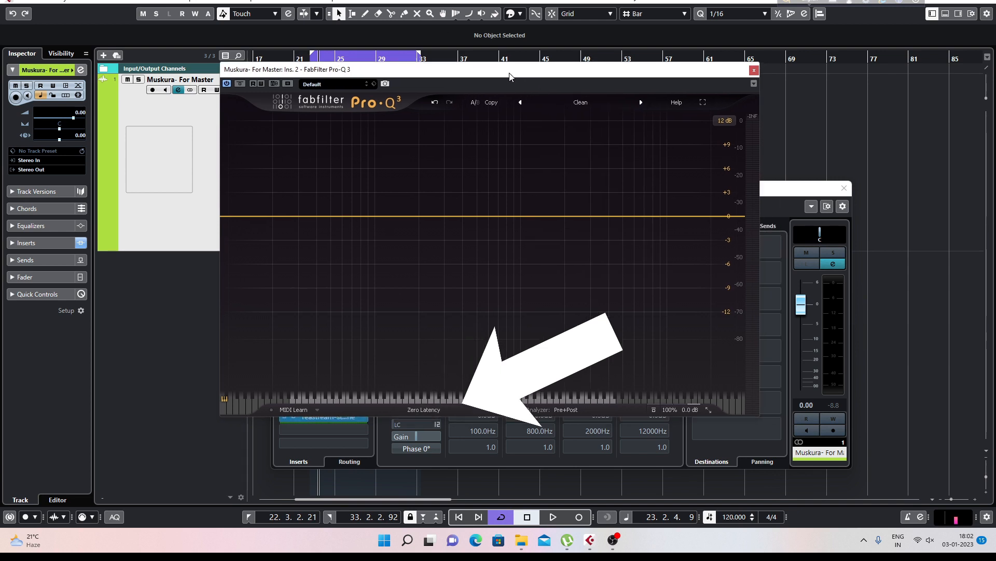
{"action": "left_click", "coordinate": [417, 410]}
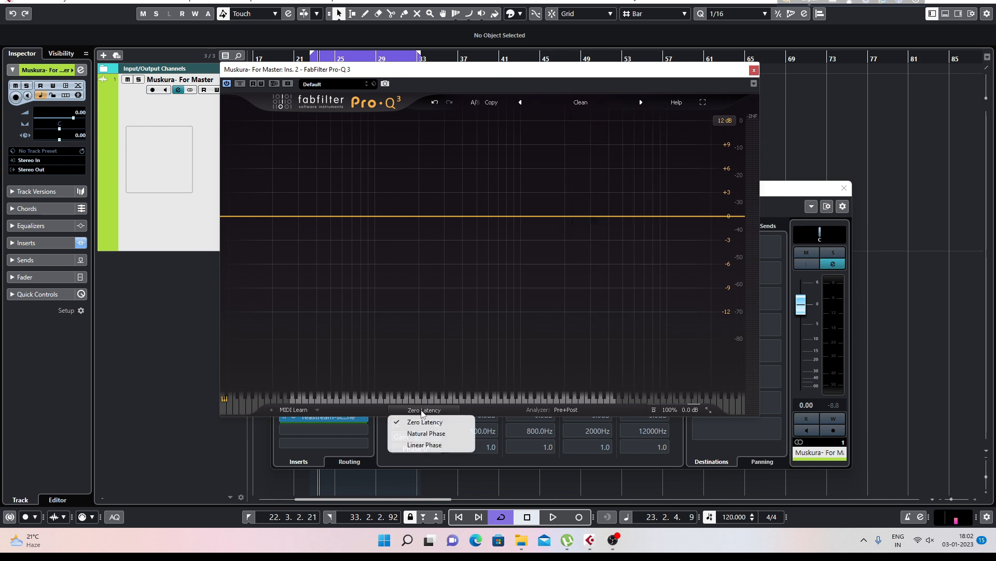
{"action": "left_click", "coordinate": [413, 446]}
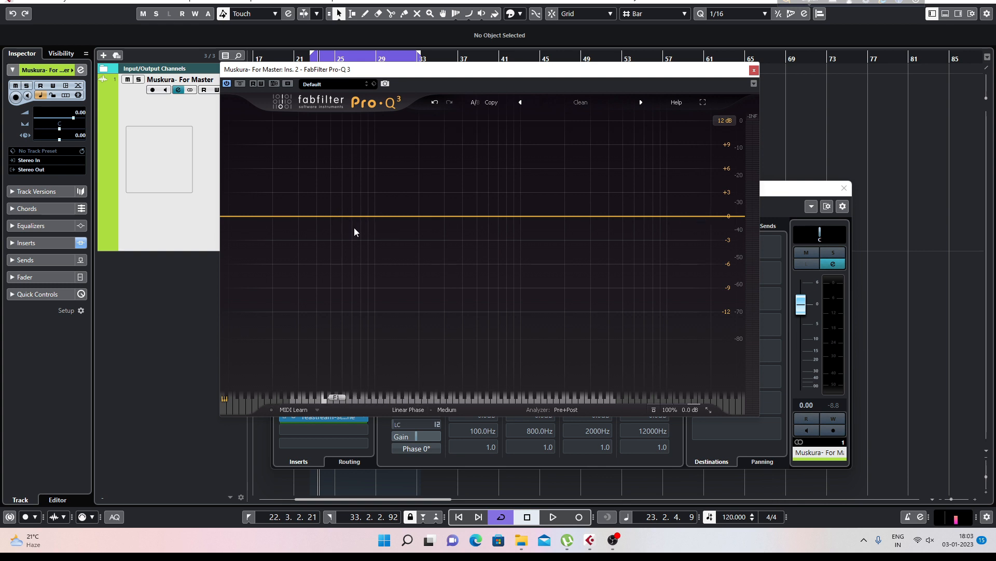
Add a bell band at about 3637 Hz with about +1 dB gain and a low-shelf band at about 44 Hz
{"action": "left_click", "coordinate": [368, 220]}
{"action": "left_click_drag", "start_coordinate": [368, 220], "coordinate": [603, 207]}
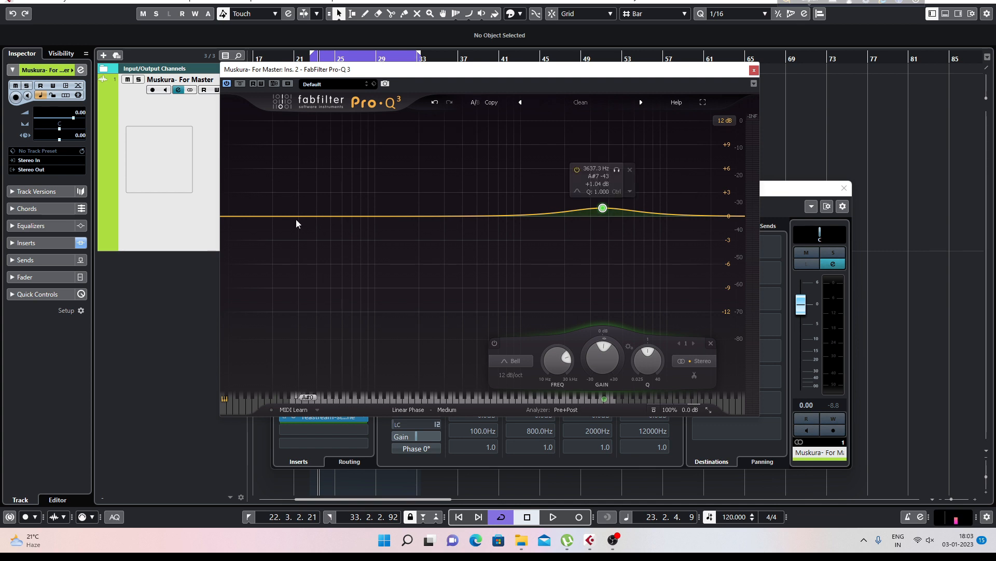
{"action": "left_click", "coordinate": [323, 216]}
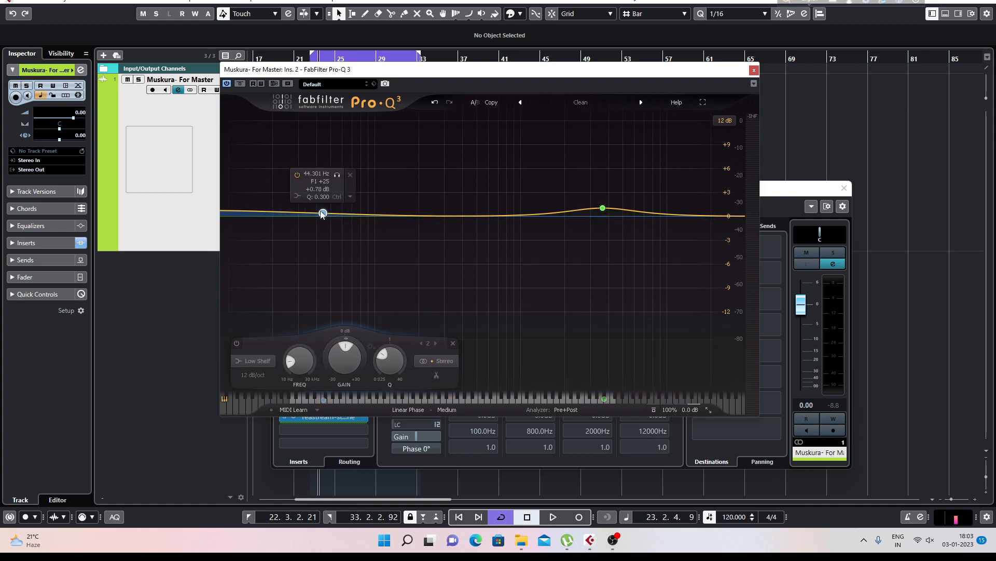
Add a bell band near 200 Hz, try a slight cut and a +1.5 dB boost, and return it to about 0 dB at 216 Hz
{"action": "left_click_drag", "start_coordinate": [387, 216], "coordinate": [418, 225]}
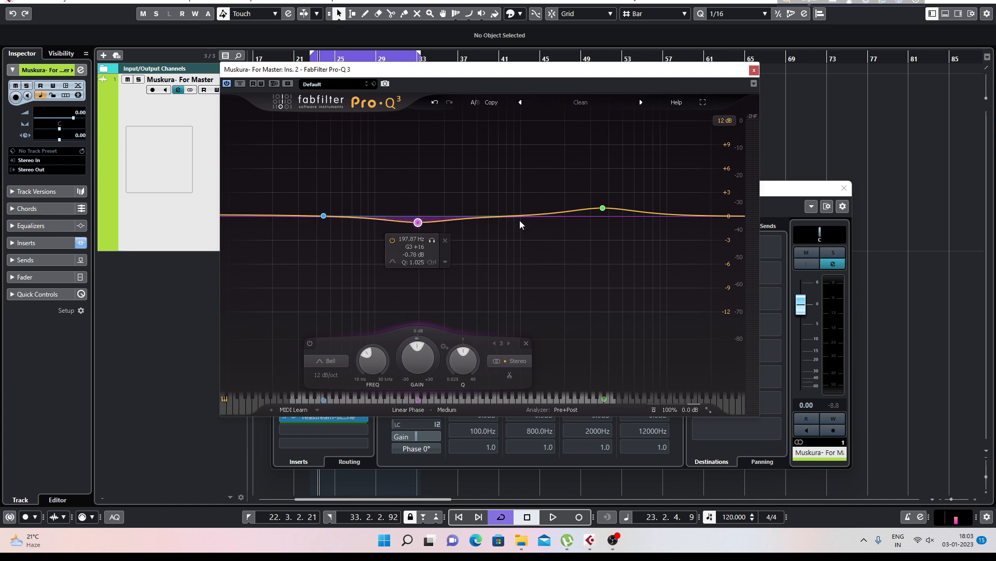
{"action": "left_click_drag", "start_coordinate": [420, 224], "coordinate": [426, 206]}
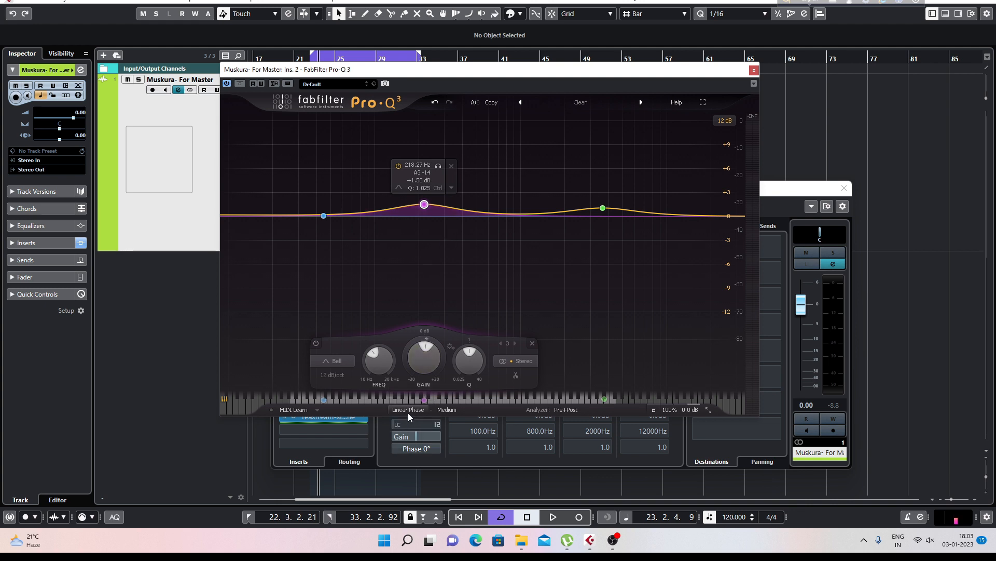
{"action": "mouse_move", "coordinate": [407, 409]}
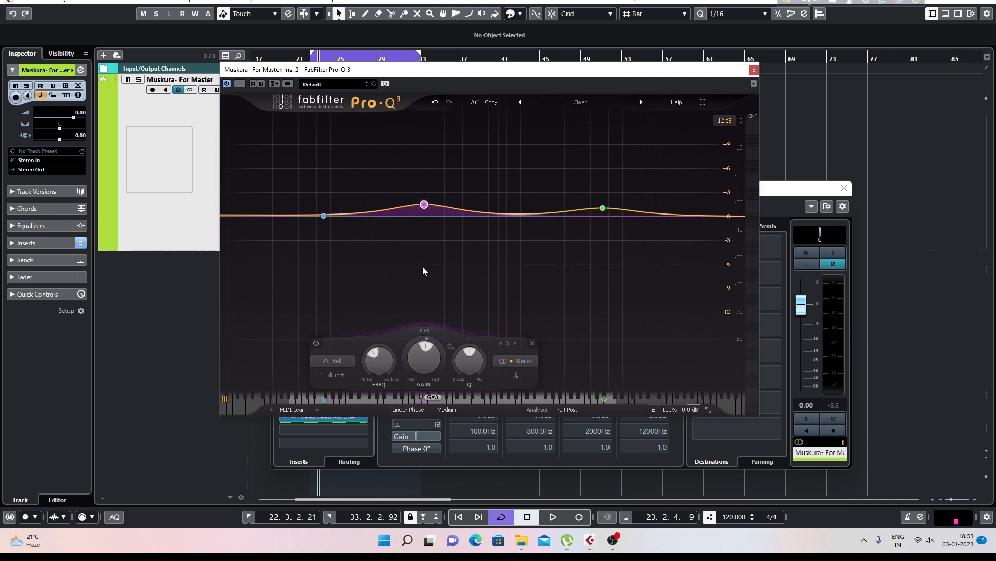
{"action": "mouse_move", "coordinate": [425, 208]}
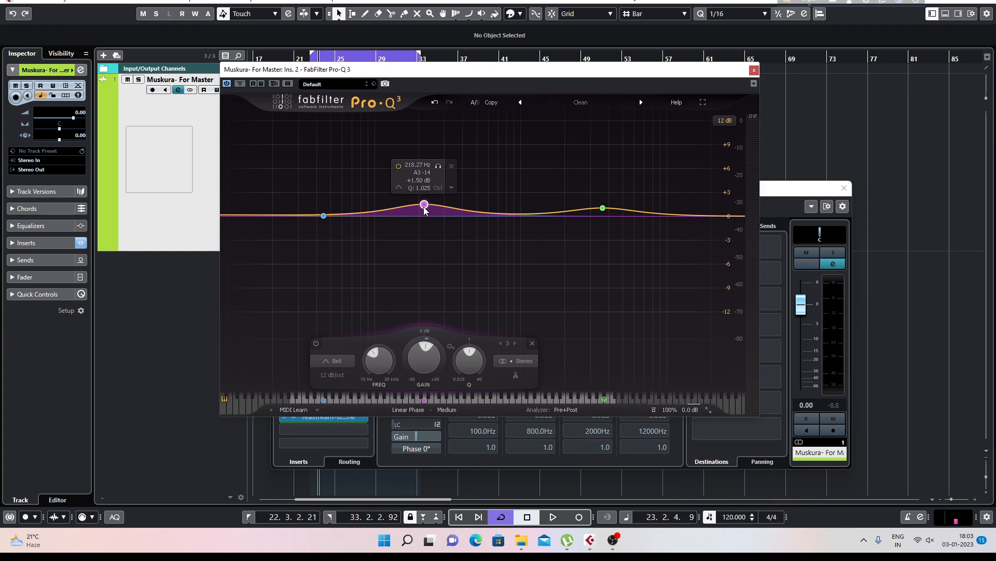
{"action": "left_click_drag", "start_coordinate": [424, 208], "coordinate": [424, 219]}
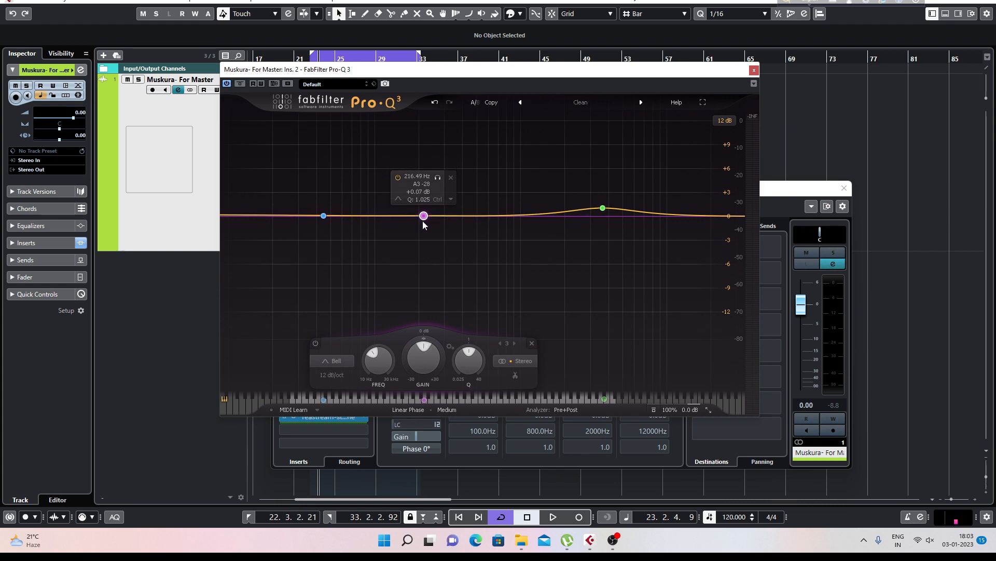
Flatten the 3.6 kHz bell band to about 0 dB and reload the Clean preset to clear all bands
{"action": "left_click_drag", "start_coordinate": [603, 208], "coordinate": [605, 218]}
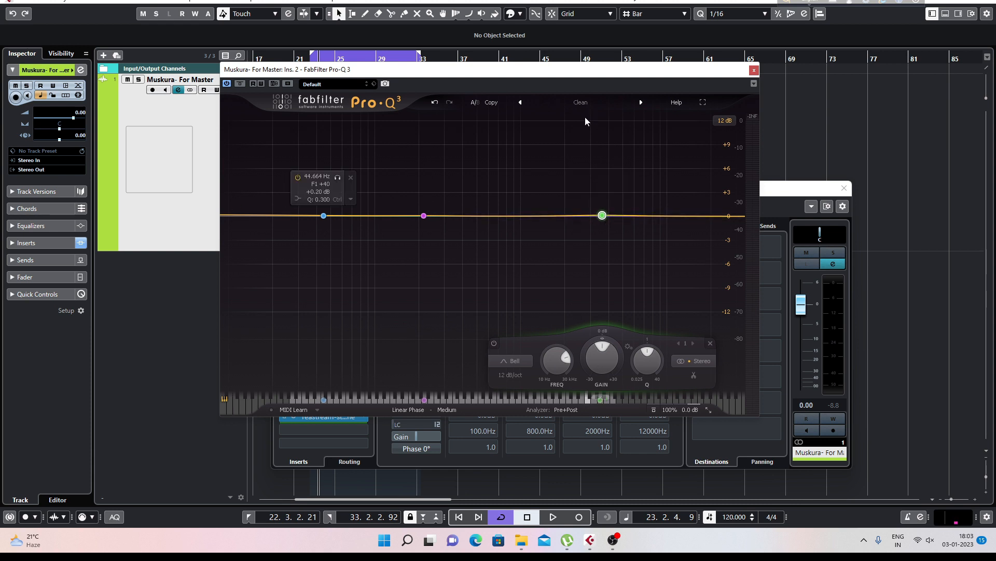
{"action": "left_click", "coordinate": [581, 102]}
{"action": "left_click", "coordinate": [553, 196]}
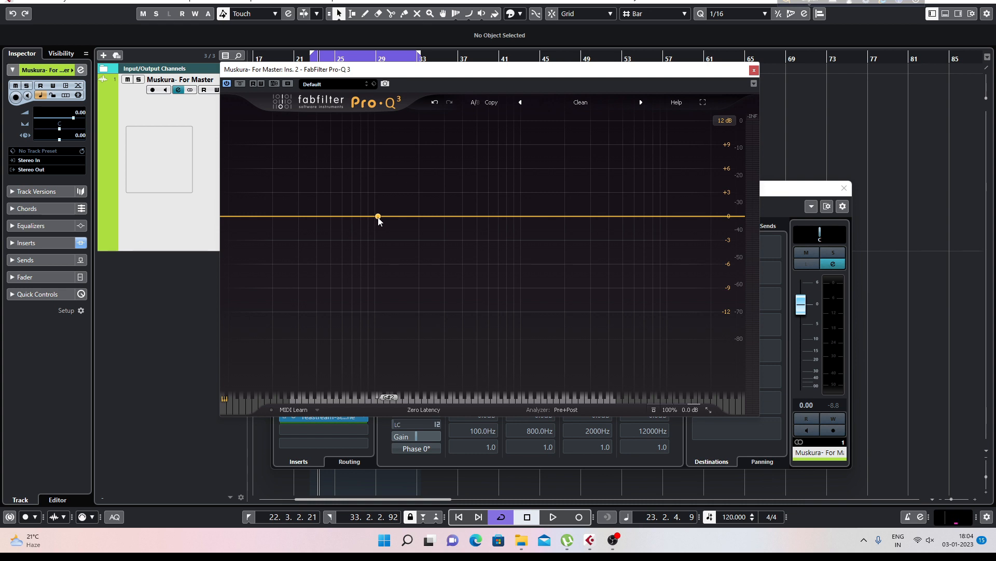
Add a low-cut band at about 105 Hz during playback and set it to process only the Side signal
{"action": "key", "text": "space"}
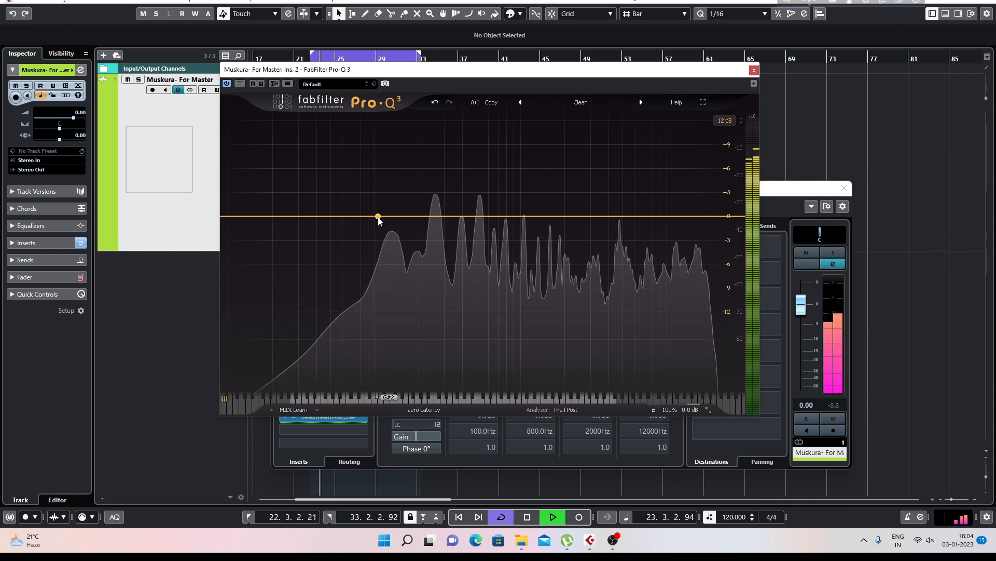
{"action": "left_click", "coordinate": [378, 216]}
{"action": "left_click", "coordinate": [356, 202]}
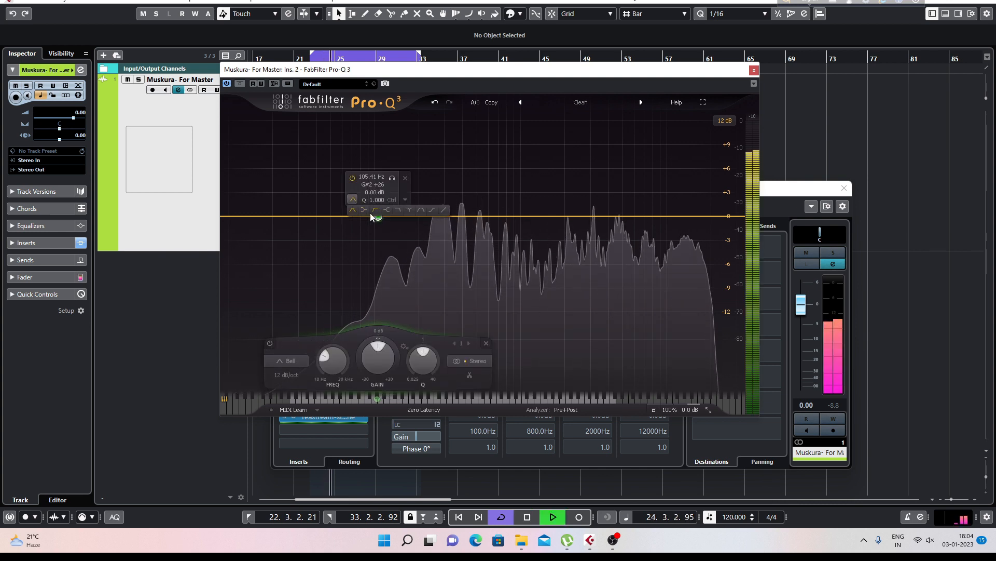
{"action": "left_click", "coordinate": [371, 212]}
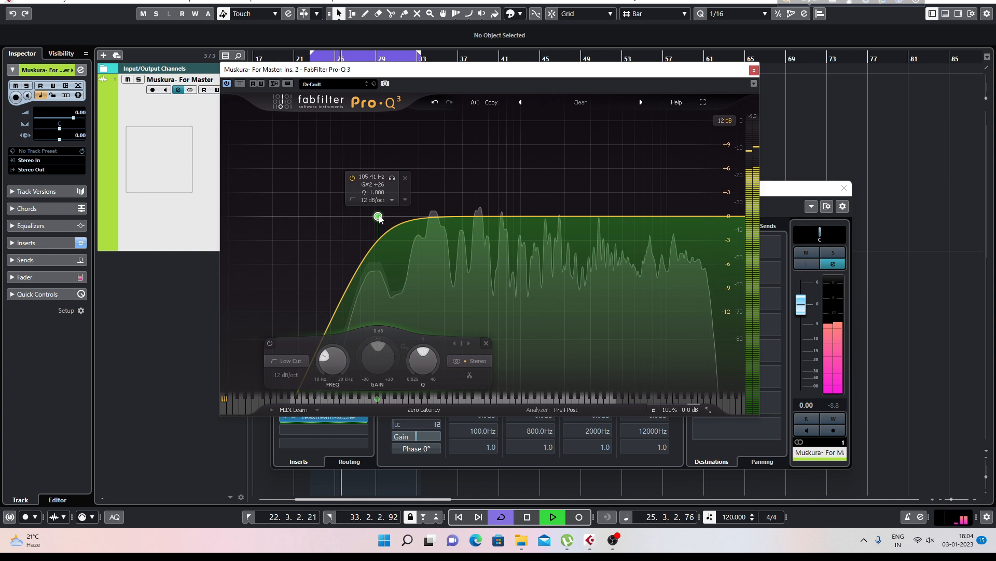
{"action": "key", "text": "space"}
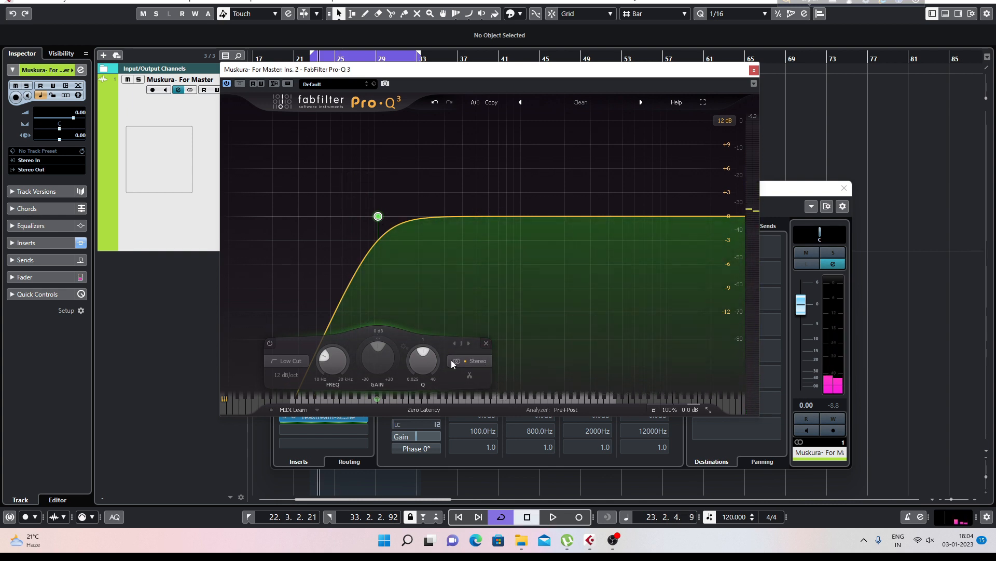
{"action": "left_click", "coordinate": [482, 362]}
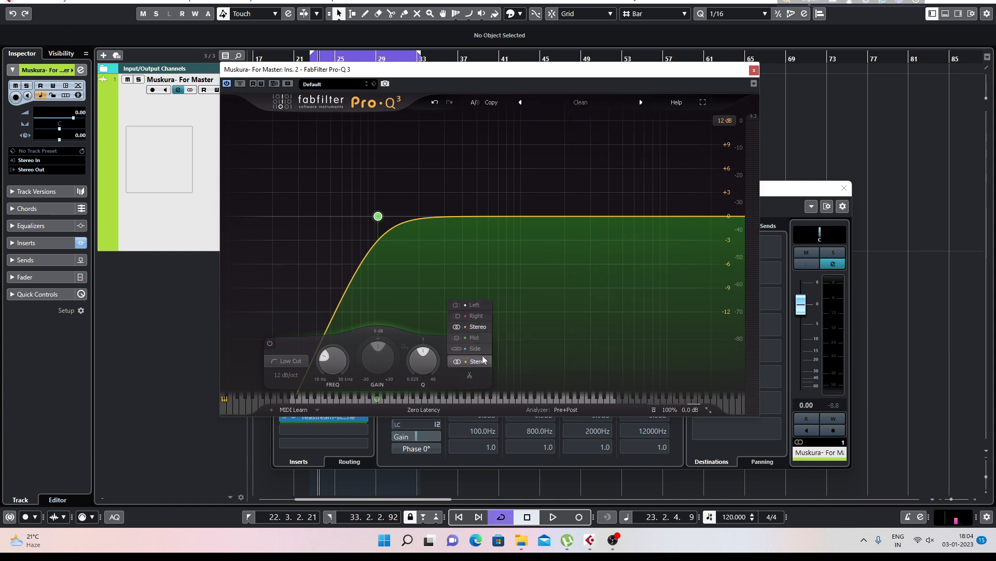
{"action": "left_click", "coordinate": [481, 349]}
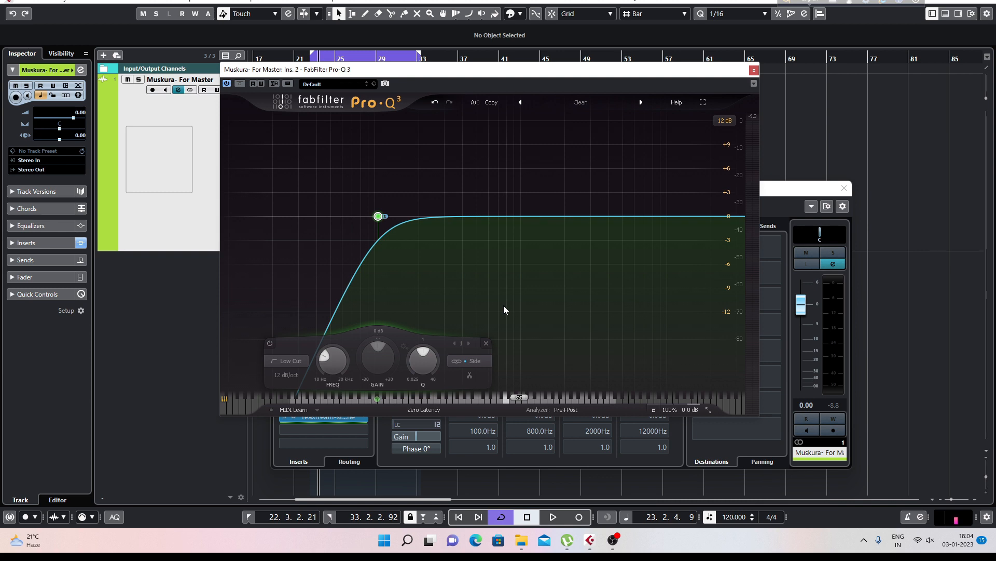
Raise the Side low cut to about 251 Hz while auditioning the loop
{"action": "mouse_move", "coordinate": [380, 223]}
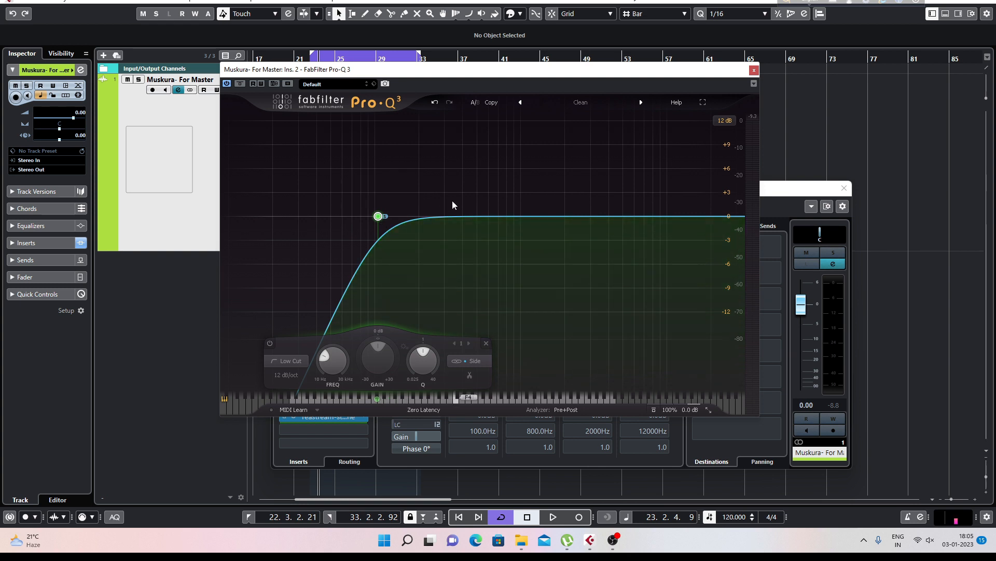
{"action": "key", "text": "space"}
{"action": "left_click_drag", "start_coordinate": [378, 216], "coordinate": [434, 219]}
{"action": "key", "text": "space"}
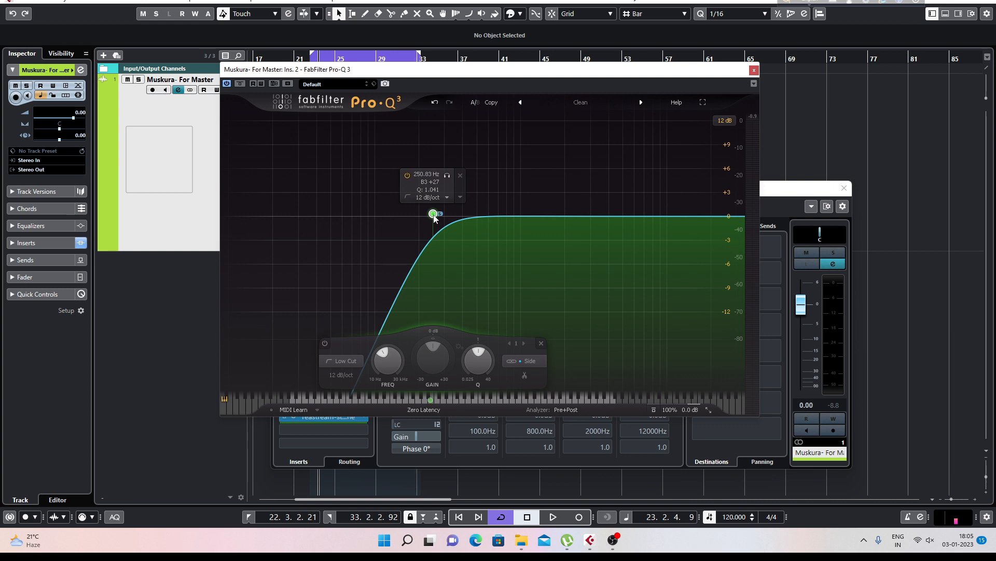
Audition the low cut in Stereo mode at about 268 Hz and return it to Side mode
{"action": "left_click", "coordinate": [531, 360]}
{"action": "left_click", "coordinate": [524, 328]}
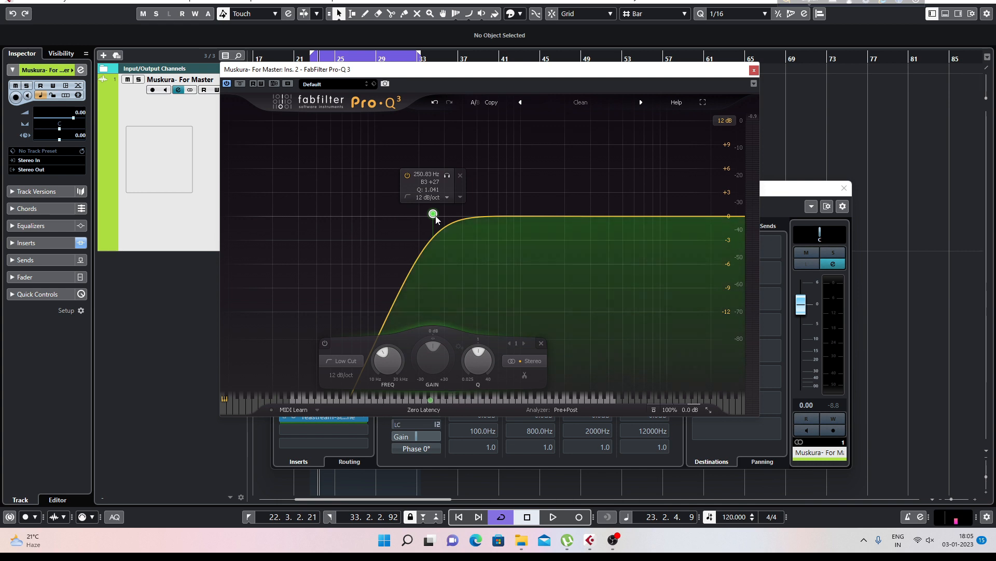
{"action": "key", "text": "space"}
{"action": "mouse_move", "coordinate": [434, 215]}
{"action": "left_mouse_down"}
{"action": "mouse_move", "coordinate": [663, 216]}
{"action": "mouse_move", "coordinate": [437, 222]}
{"action": "left_mouse_up"}
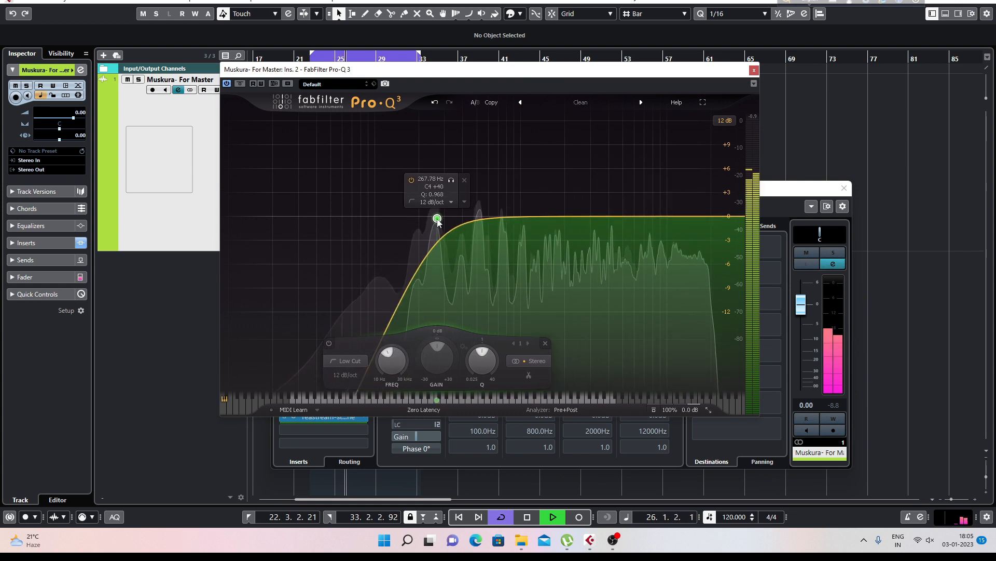
{"action": "key", "text": "space"}
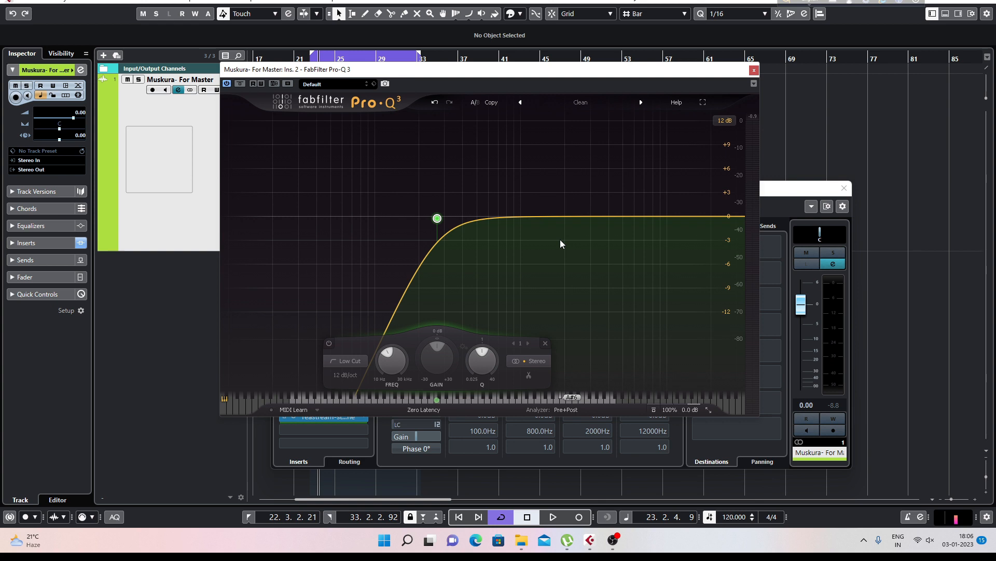
{"action": "left_click", "coordinate": [537, 361]}
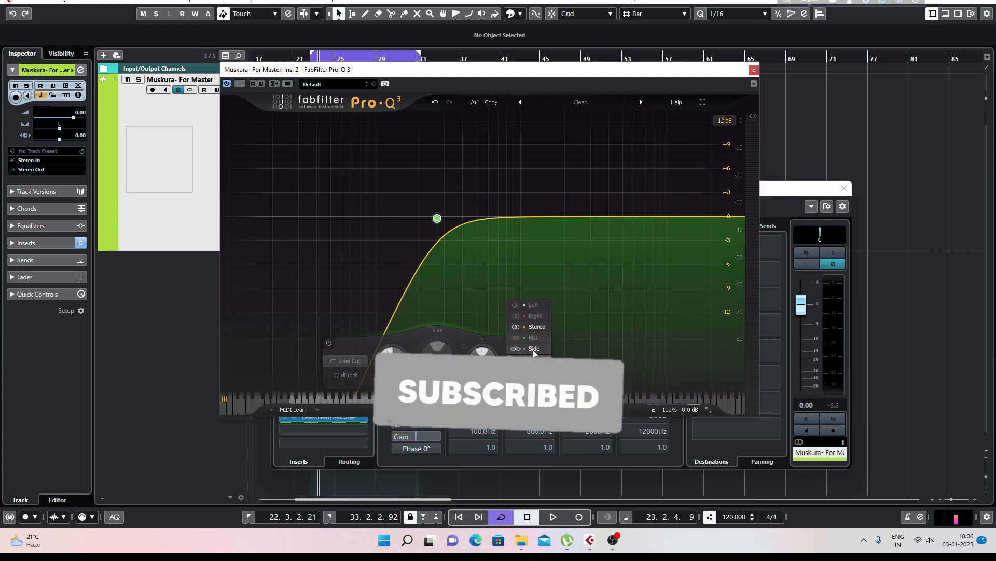
{"action": "left_click", "coordinate": [534, 348]}
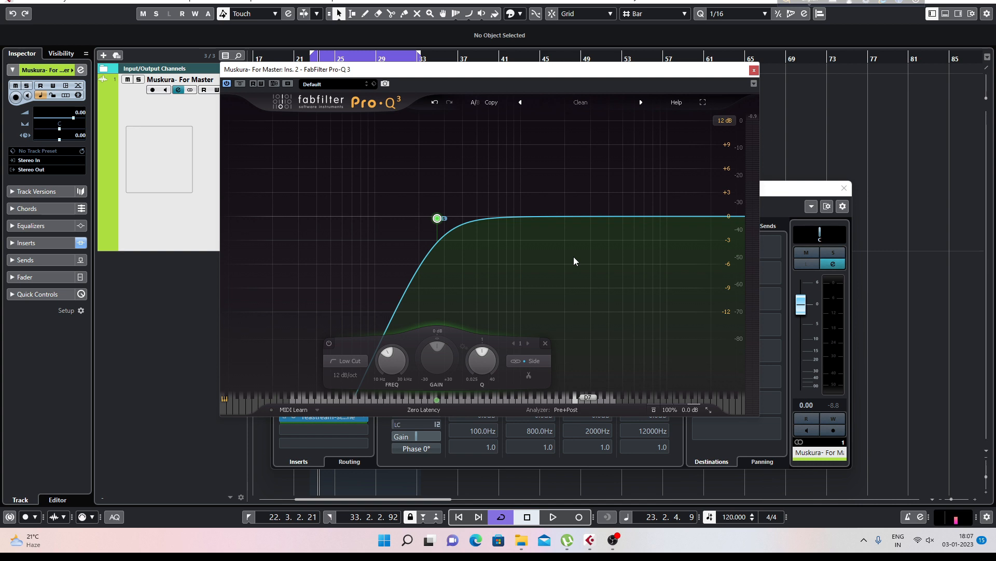
Lower the Side low cut to about 178 Hz during playback and close the Pro-Q 3 window
{"action": "mouse_move", "coordinate": [438, 218]}
{"action": "key", "text": "space"}
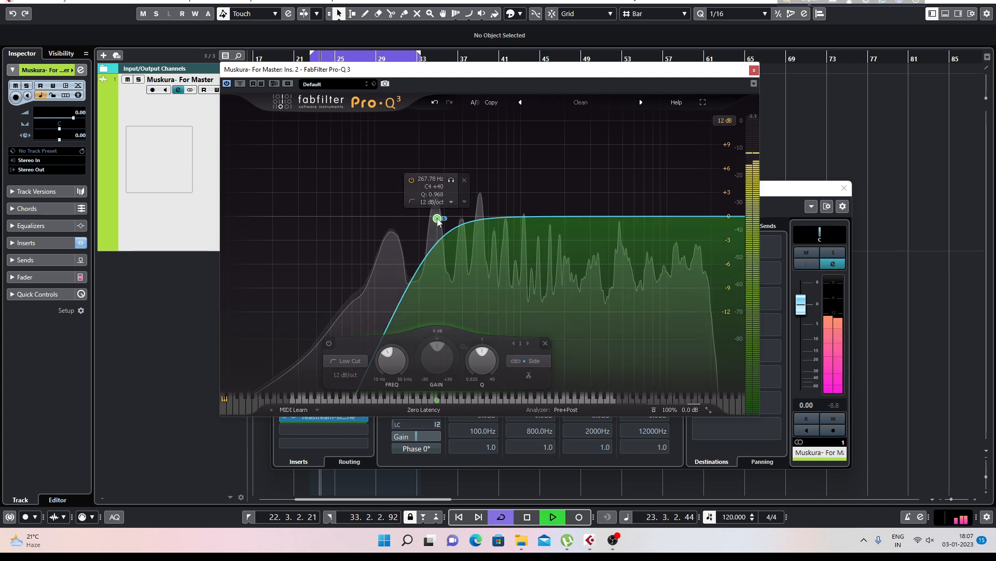
{"action": "left_click_drag", "start_coordinate": [437, 218], "coordinate": [410, 217]}
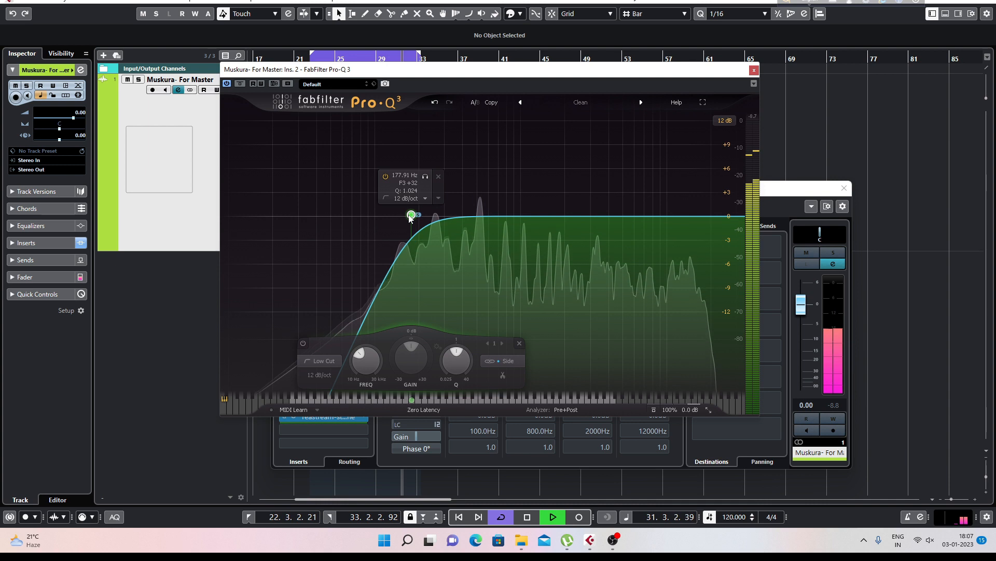
{"action": "left_click", "coordinate": [488, 326]}
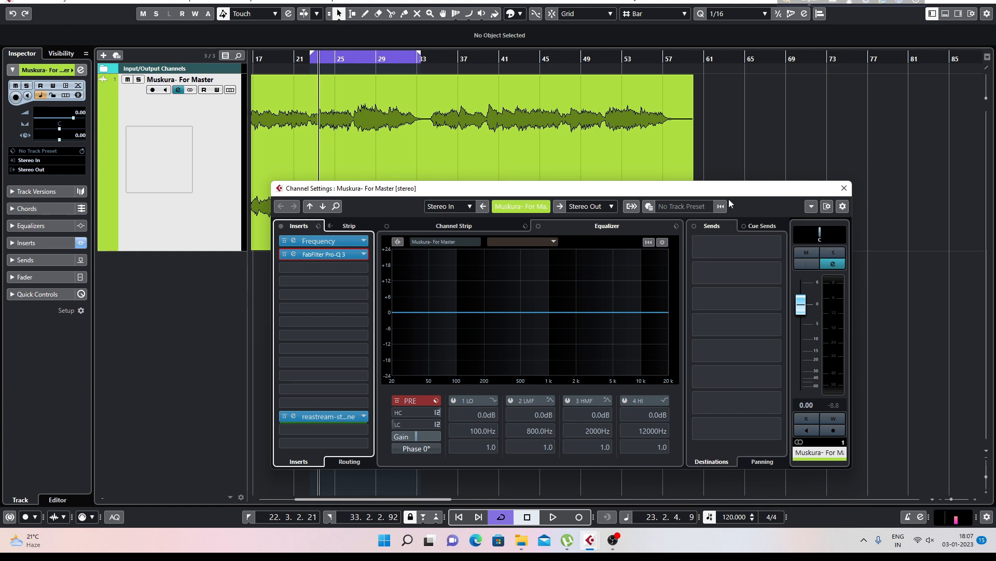
Load the Frequency EQ in the track's third insert slot and place its window over the channel settings
{"action": "left_click", "coordinate": [327, 267]}
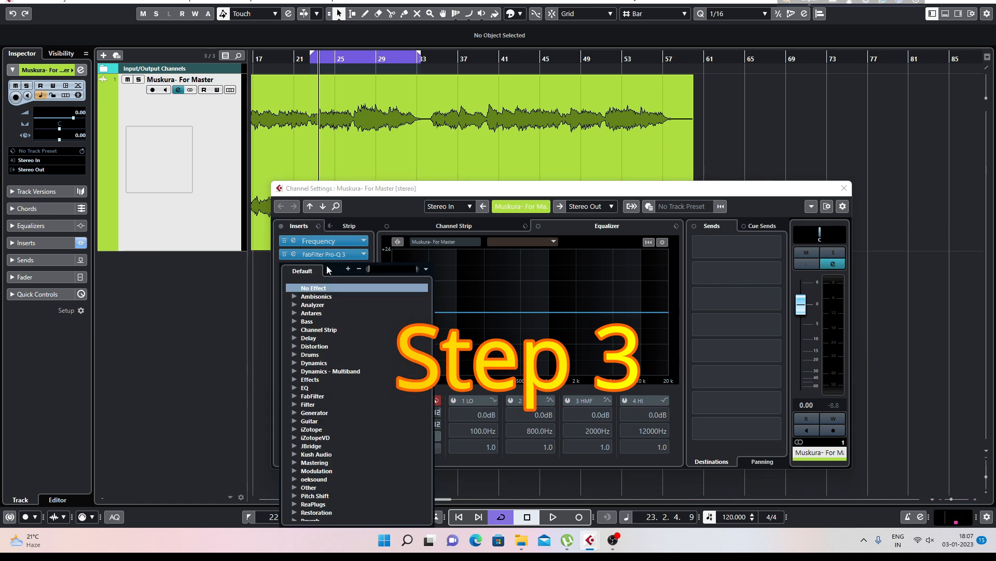
{"action": "type", "text": "freq"}
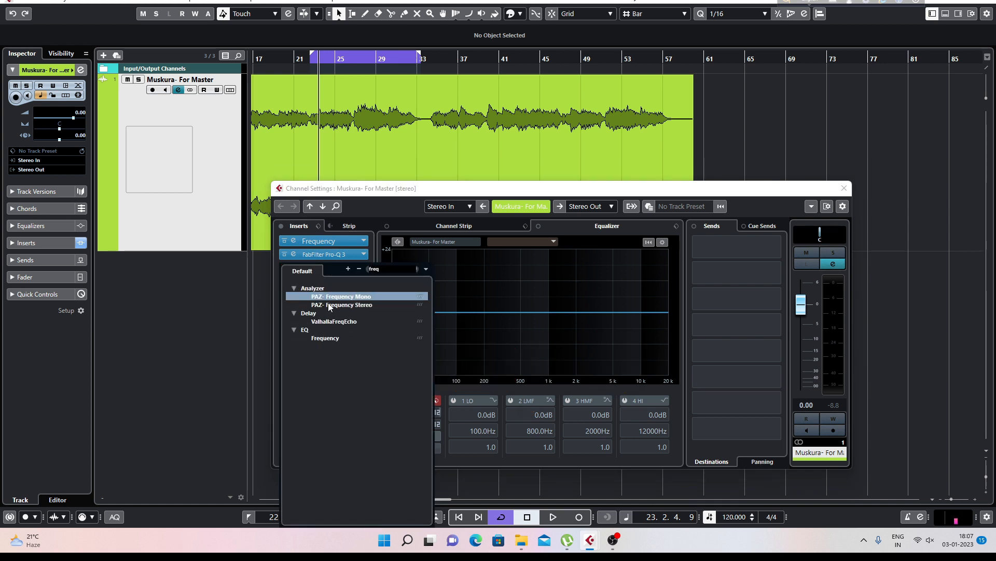
{"action": "left_click", "coordinate": [326, 337]}
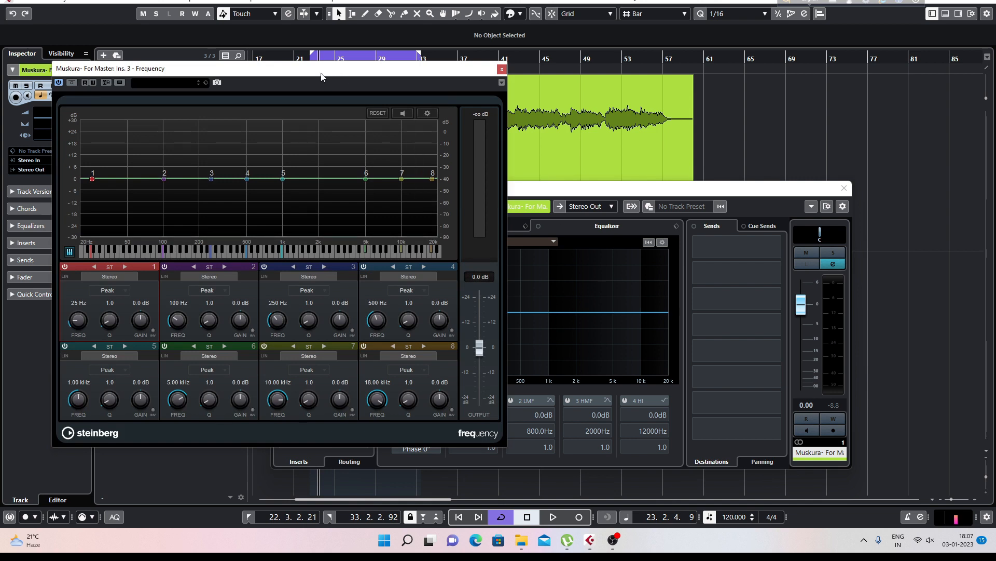
{"action": "left_click_drag", "start_coordinate": [321, 76], "coordinate": [505, 73]}
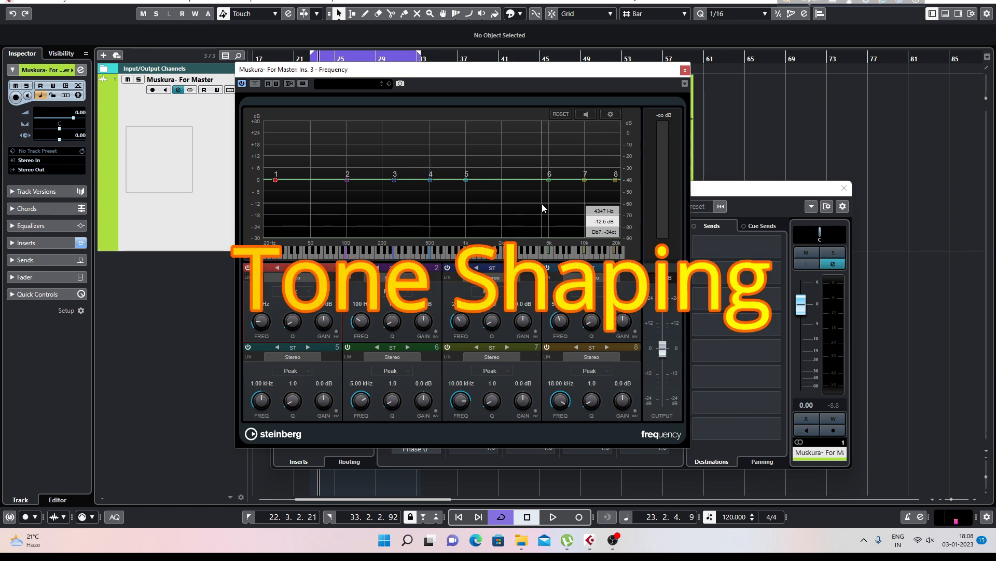
Set band 6 to a wide boost of about 2.7 dB at 4.86 kHz with Q 0.5 during playback
{"action": "key", "text": "space"}
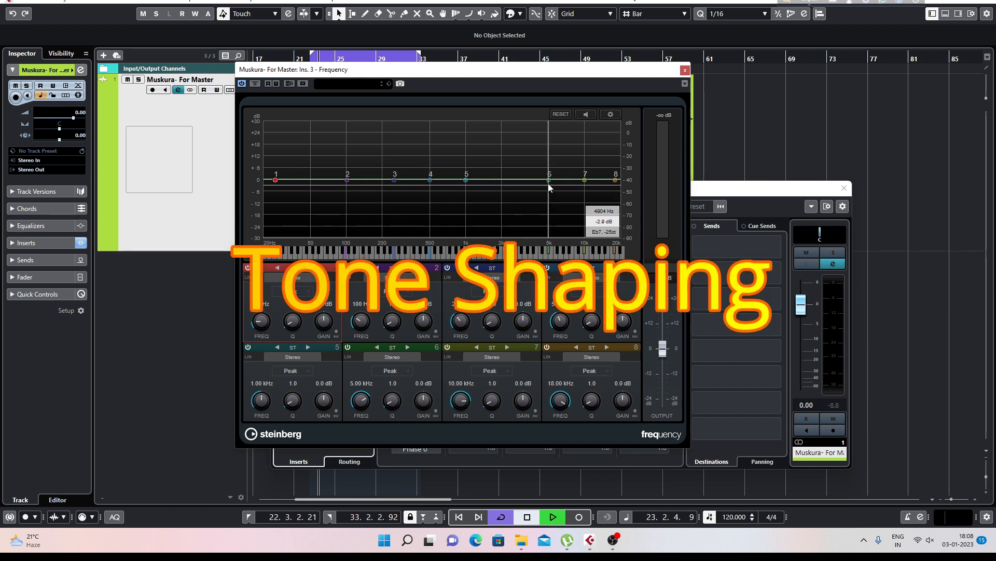
{"action": "left_click_drag", "start_coordinate": [549, 181], "coordinate": [550, 176]}
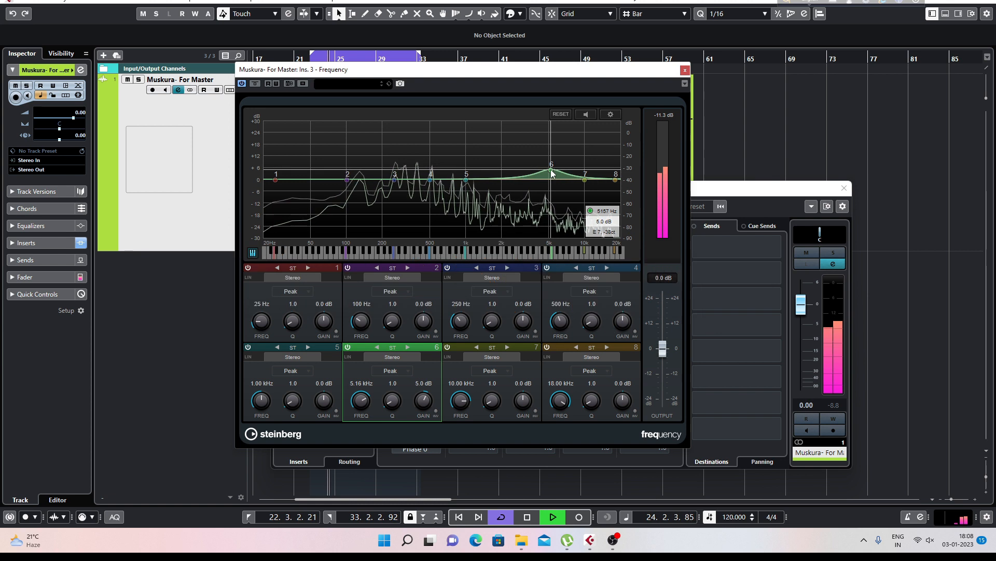
{"action": "scroll", "coordinate": [550, 175], "scroll_direction": "down", "scroll_amount": 5}
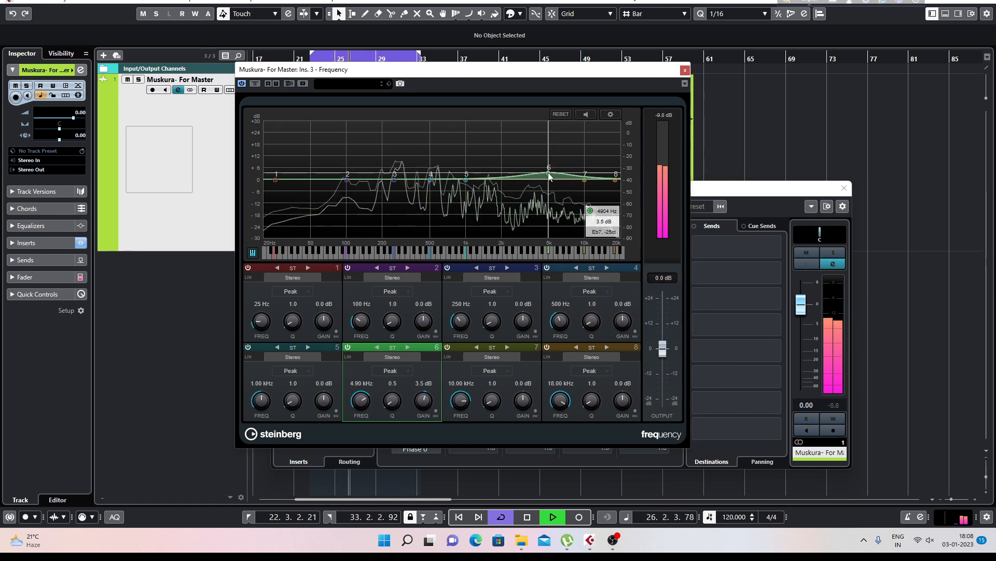
{"action": "left_click_drag", "start_coordinate": [550, 175], "coordinate": [550, 178]}
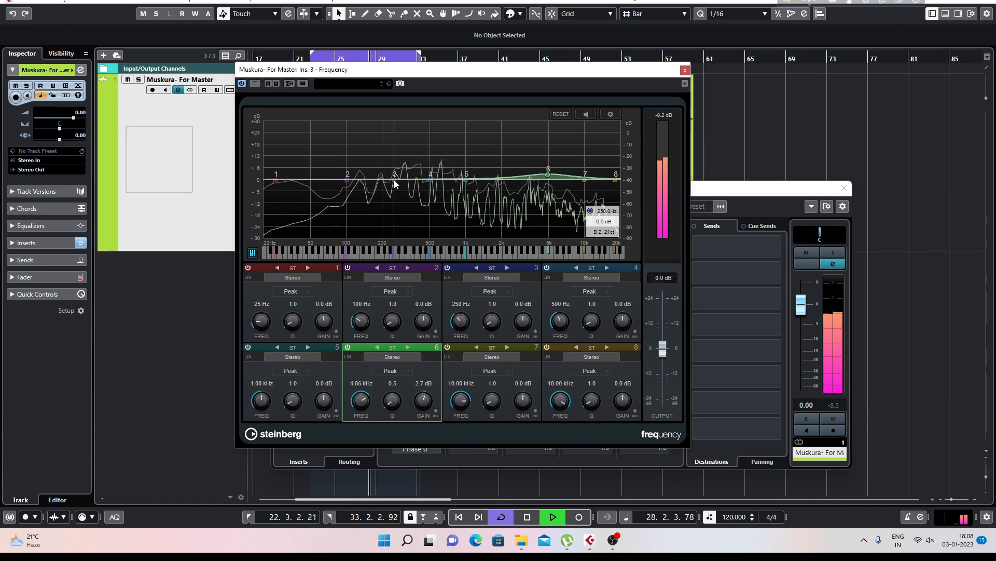
Boost band 3 by about 2.1 dB at 244 Hz and set band 5 to about 1.1 dB at 829 Hz
{"action": "mouse_move", "coordinate": [395, 181]}
{"action": "left_mouse_down"}
{"action": "mouse_move", "coordinate": [367, 158]}
{"action": "mouse_move", "coordinate": [394, 179]}
{"action": "left_mouse_up"}
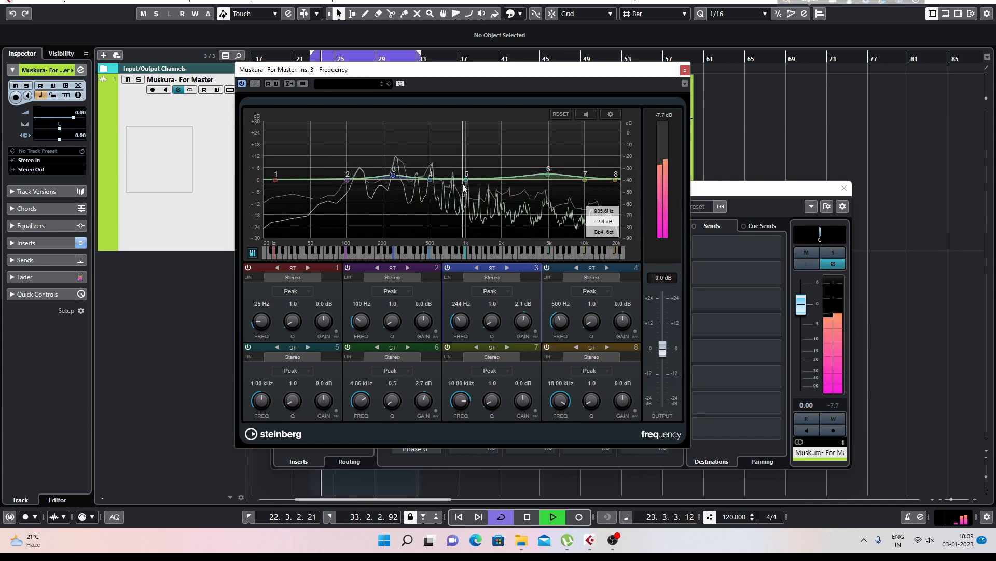
{"action": "left_click_drag", "start_coordinate": [466, 180], "coordinate": [483, 164]}
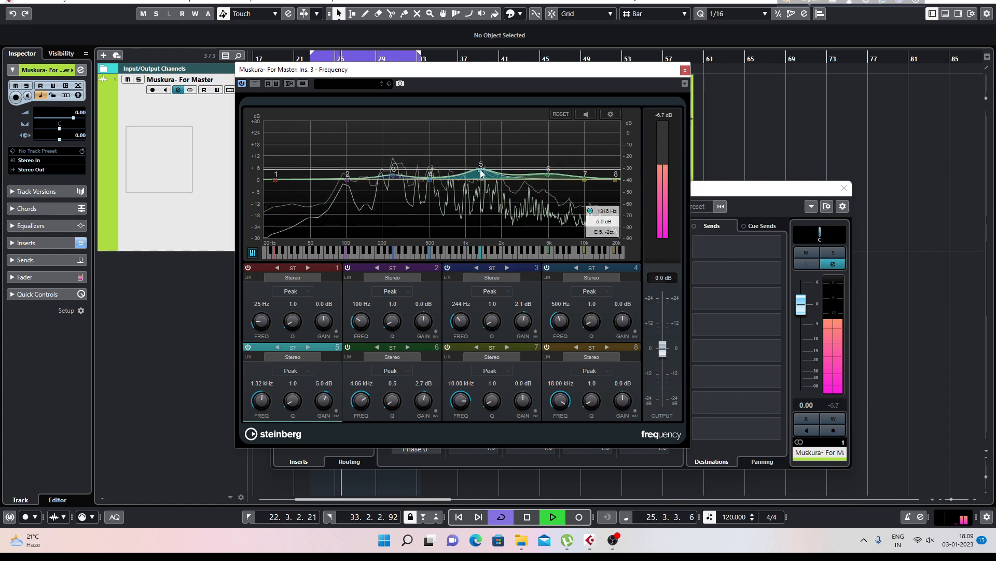
{"action": "left_click_drag", "start_coordinate": [481, 173], "coordinate": [478, 173]}
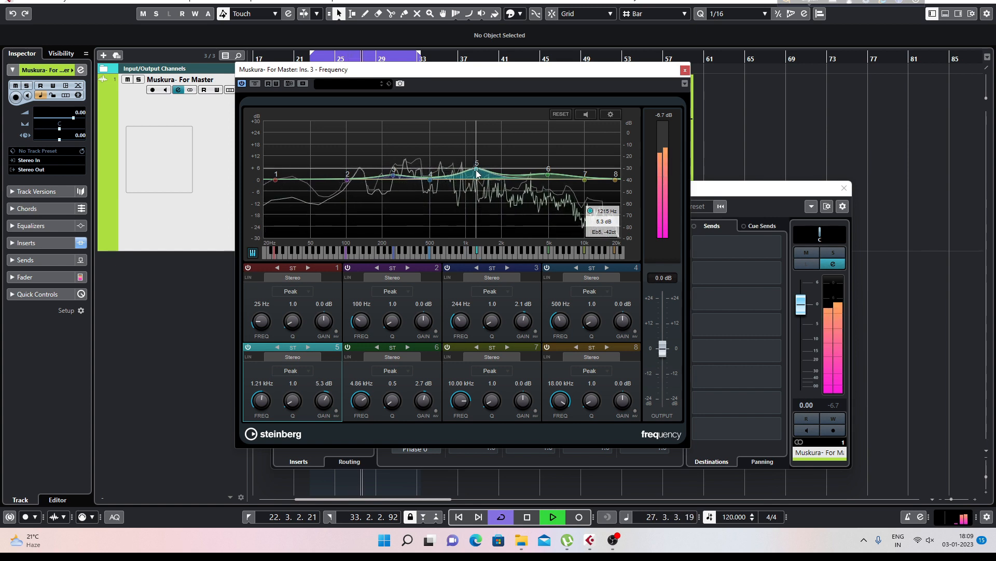
{"action": "left_click_drag", "start_coordinate": [472, 188], "coordinate": [451, 188]}
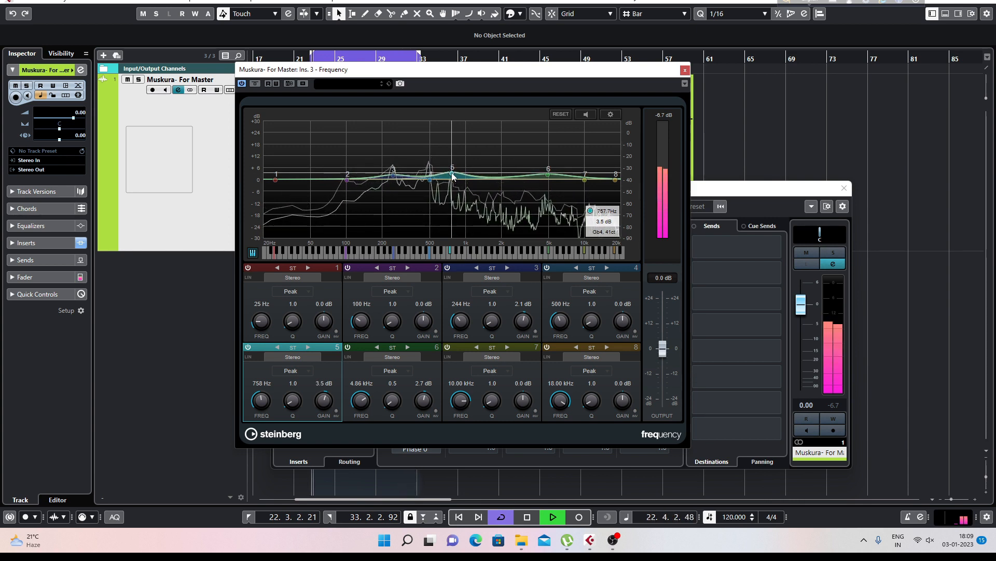
{"action": "left_click_drag", "start_coordinate": [453, 175], "coordinate": [453, 177]}
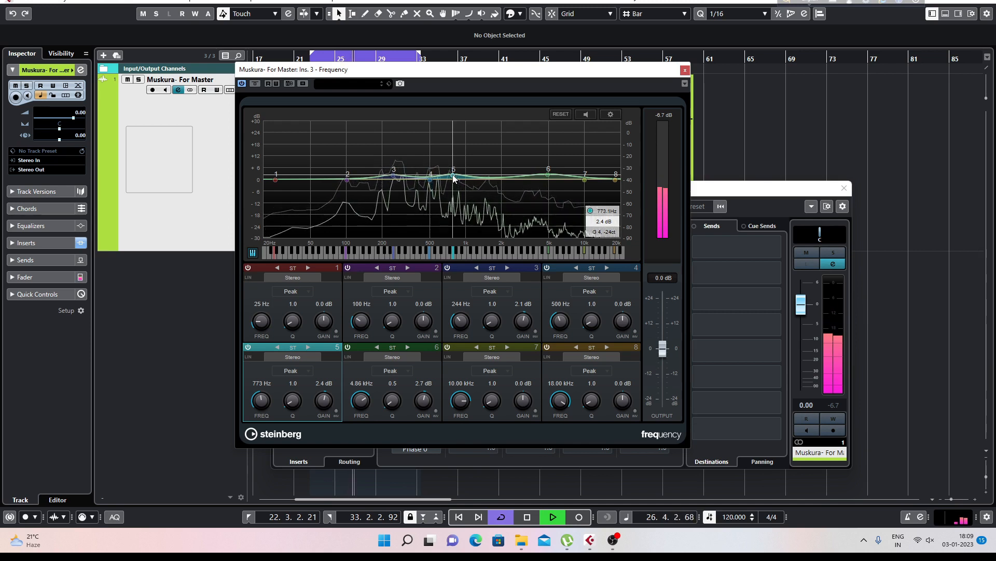
{"action": "mouse_move", "coordinate": [453, 177]}
{"action": "left_mouse_down"}
{"action": "mouse_move", "coordinate": [482, 184]}
{"action": "mouse_move", "coordinate": [457, 180]}
{"action": "left_mouse_up"}
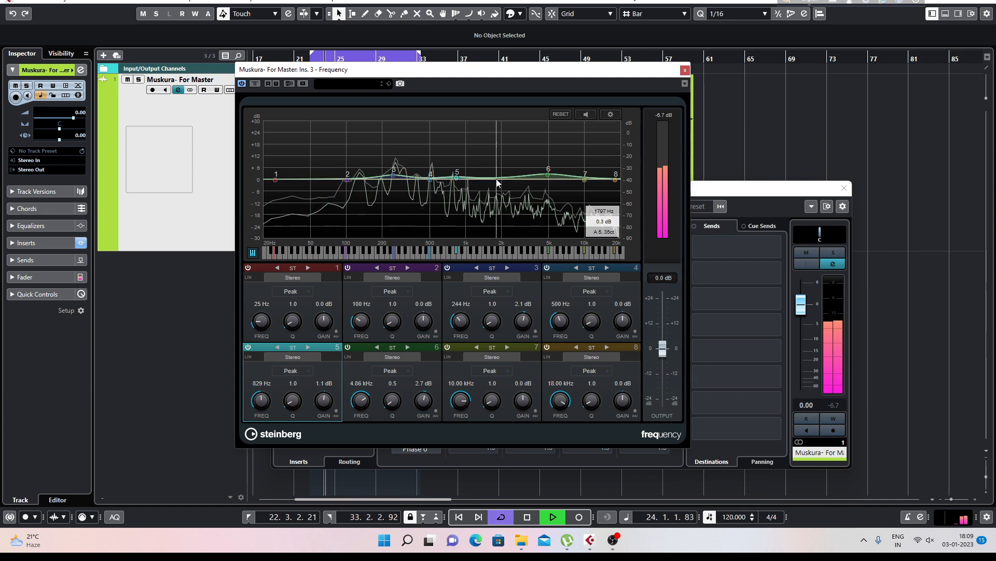
Set band 7 to about -1.1 dB at 1.82 kHz and band 6 to about 1.9 dB at 4.90 kHz
{"action": "left_click_drag", "start_coordinate": [582, 180], "coordinate": [550, 178]}
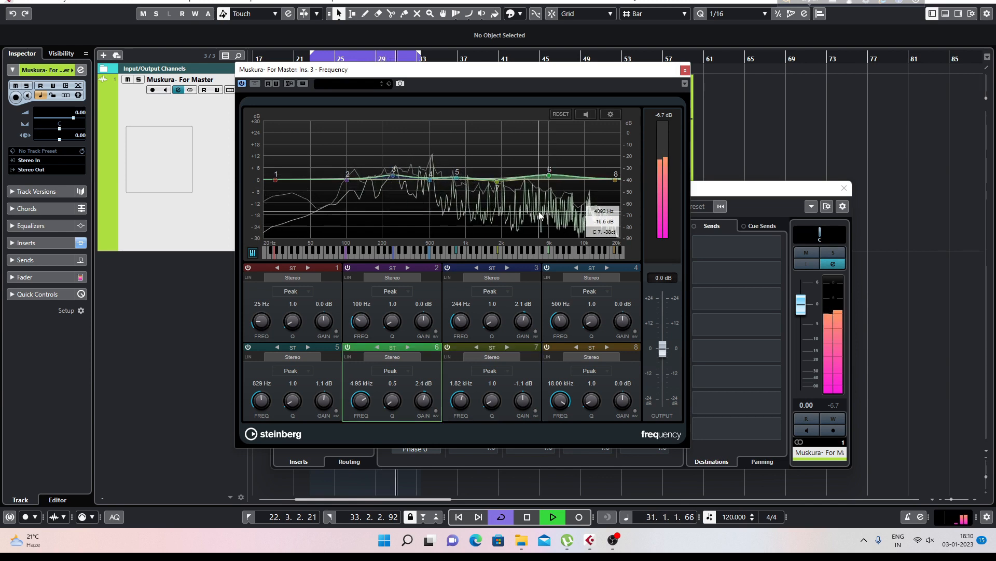
{"action": "key", "text": "space"}
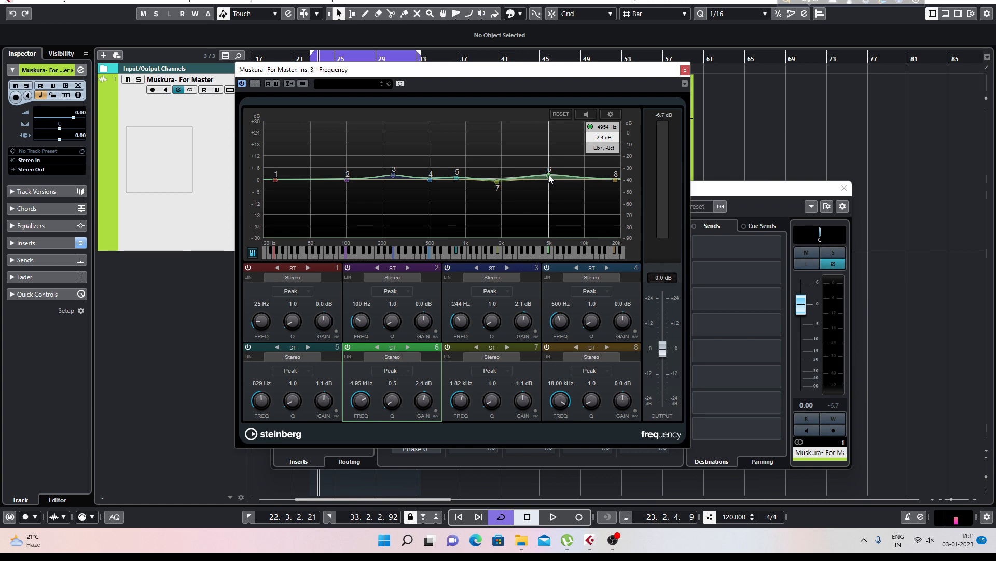
{"action": "mouse_move", "coordinate": [549, 178]}
{"action": "left_mouse_down"}
{"action": "mouse_move", "coordinate": [552, 162]}
{"action": "mouse_move", "coordinate": [550, 178]}
{"action": "left_mouse_up"}
{"action": "mouse_move", "coordinate": [551, 178]}
{"action": "left_mouse_down"}
{"action": "mouse_move", "coordinate": [550, 164]}
{"action": "mouse_move", "coordinate": [550, 178]}
{"action": "left_mouse_up"}
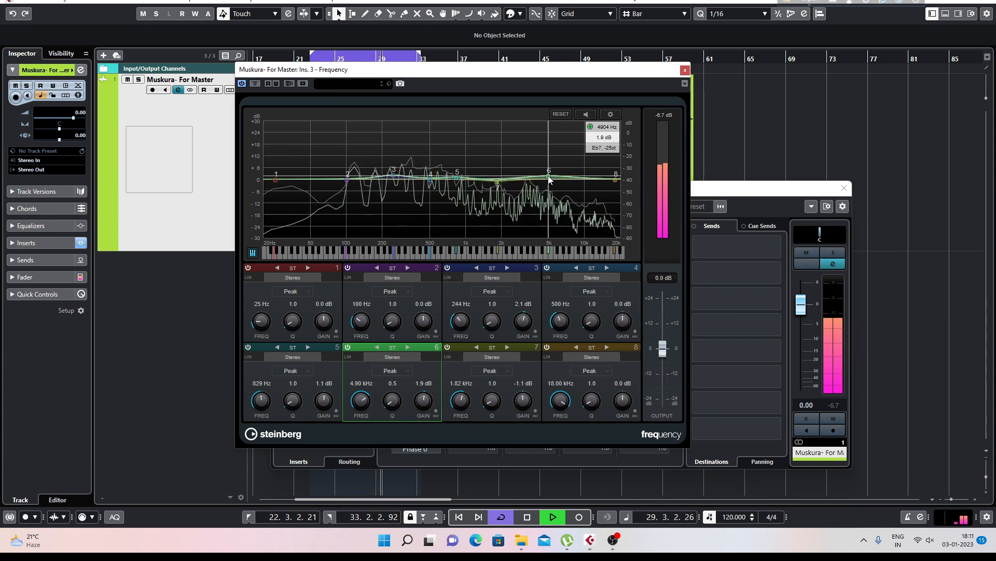
Change band 8 to a High Shelf and set it to about 2.4 dB at 9.80 kHz during playback
{"action": "key", "text": "space"}
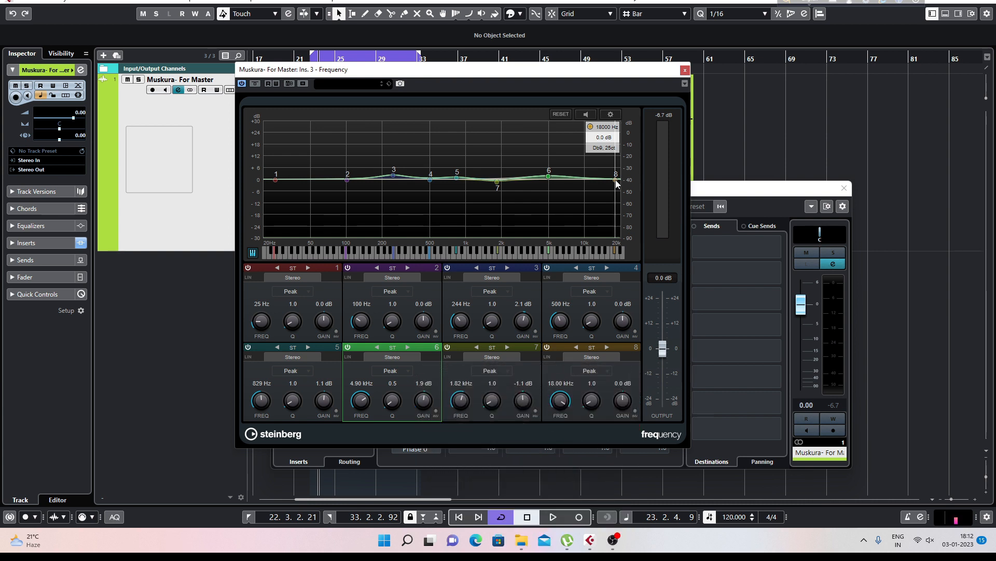
{"action": "left_click_drag", "start_coordinate": [616, 181], "coordinate": [609, 180]}
{"action": "left_click", "coordinate": [589, 371]}
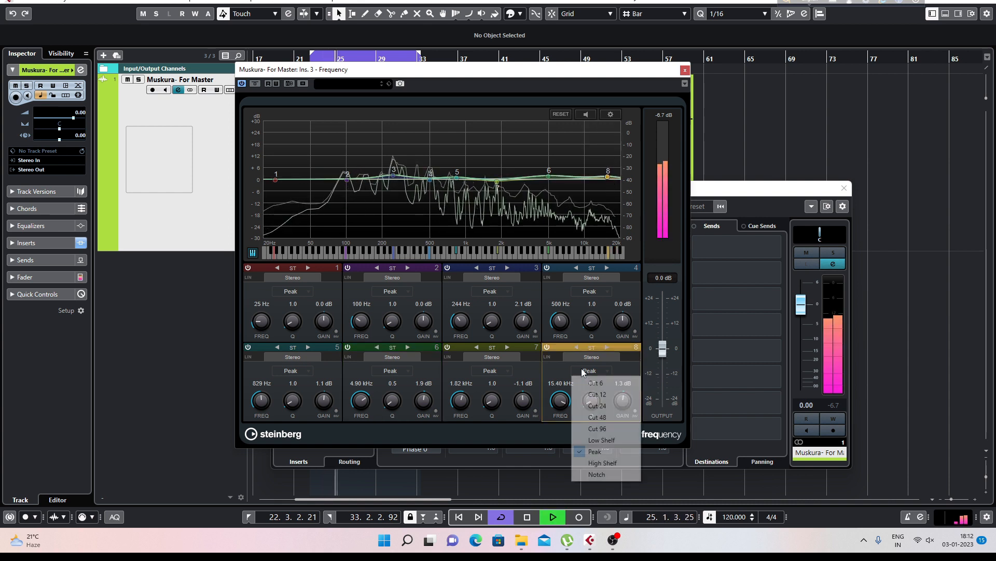
{"action": "left_click", "coordinate": [602, 462]}
{"action": "left_click_drag", "start_coordinate": [608, 177], "coordinate": [585, 178]}
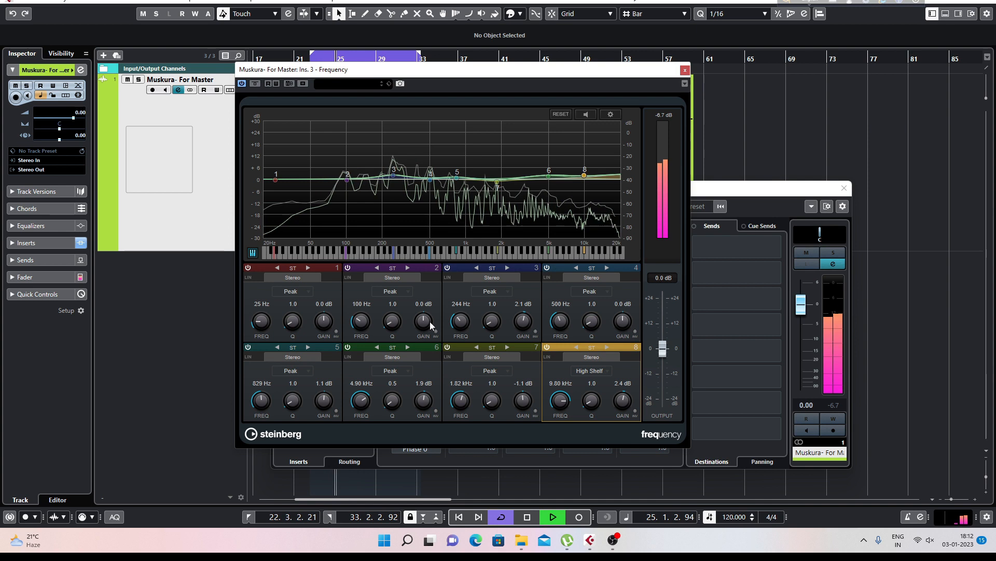
{"action": "key", "text": "space"}
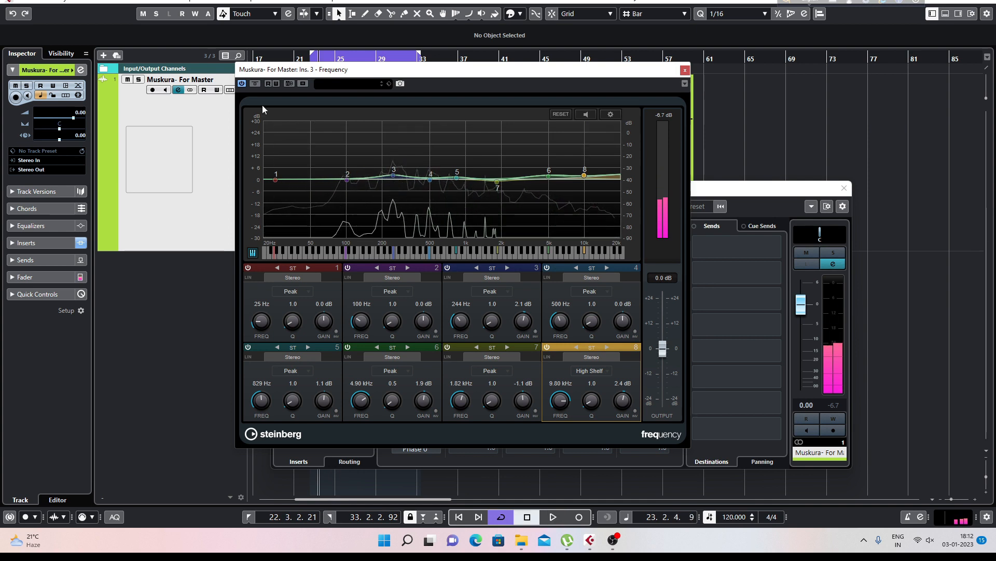
Compare the looped section with the third-slot Frequency EQ bypassed and active
{"action": "left_click", "coordinate": [255, 84]}
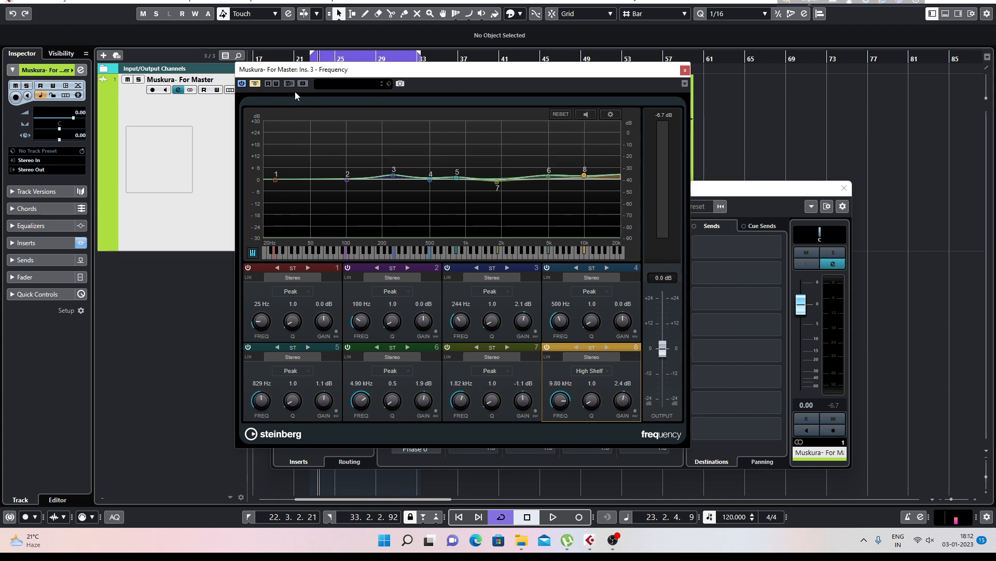
{"action": "key", "text": "space"}
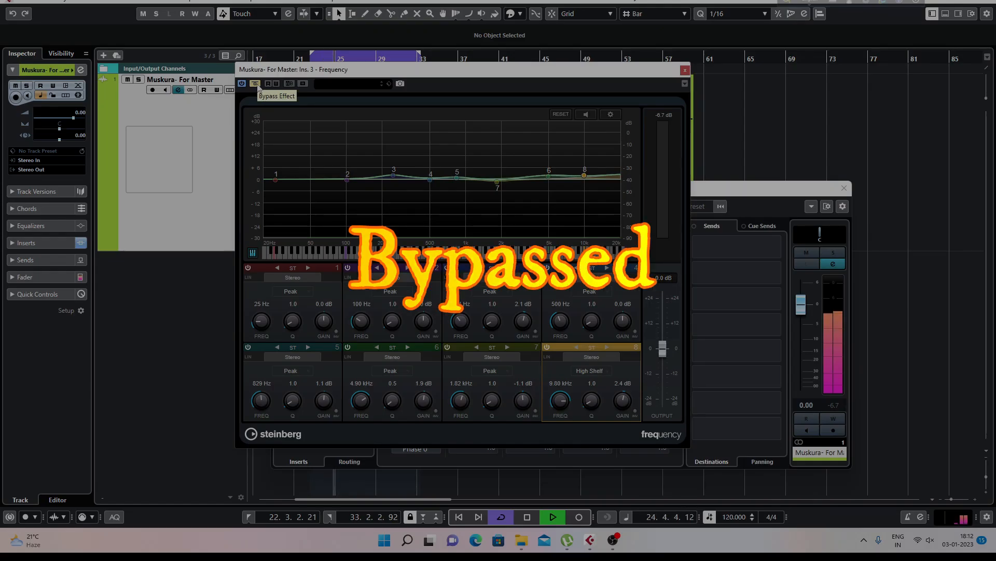
{"action": "left_click", "coordinate": [256, 84]}
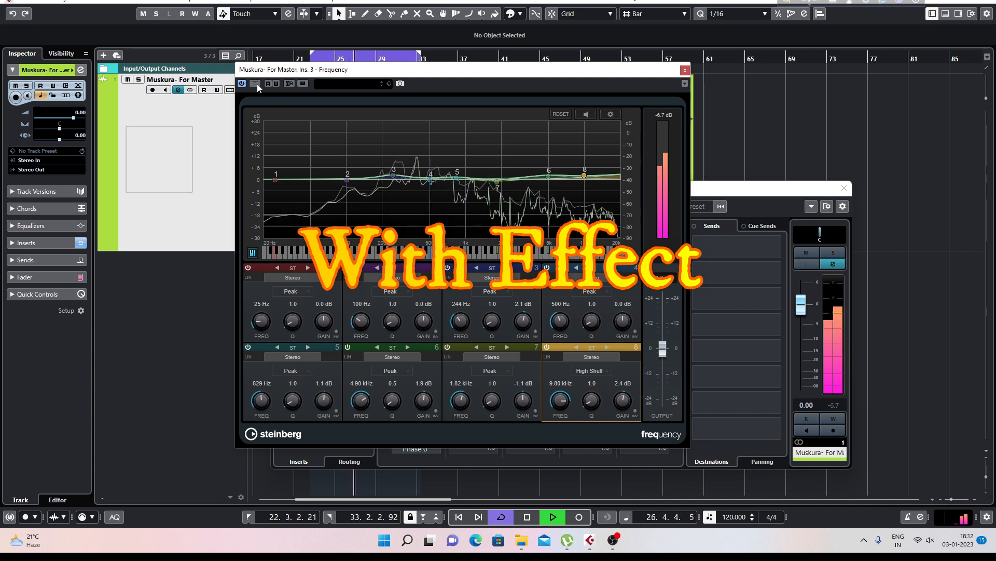
{"action": "left_click", "coordinate": [256, 84]}
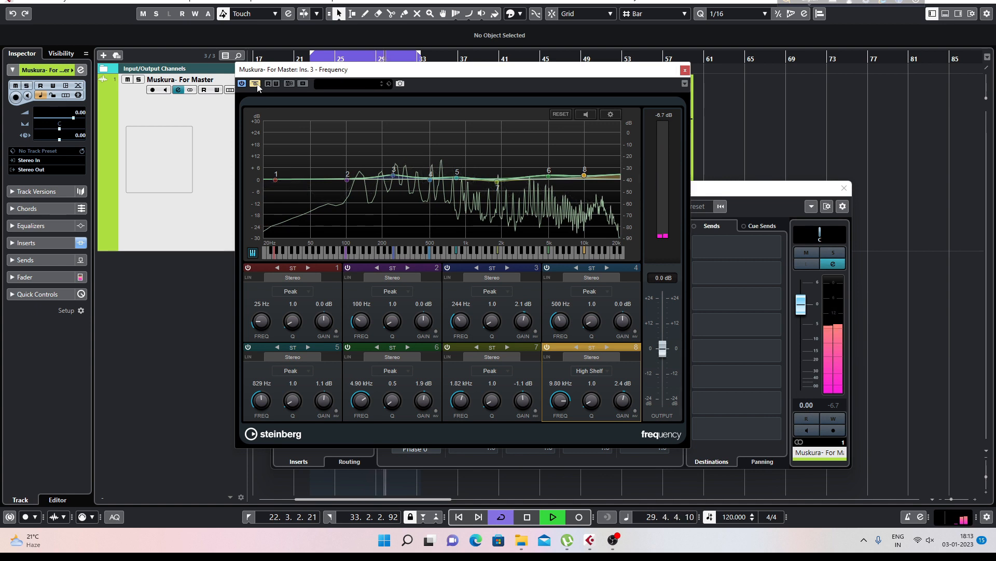
{"action": "left_click", "coordinate": [255, 84]}
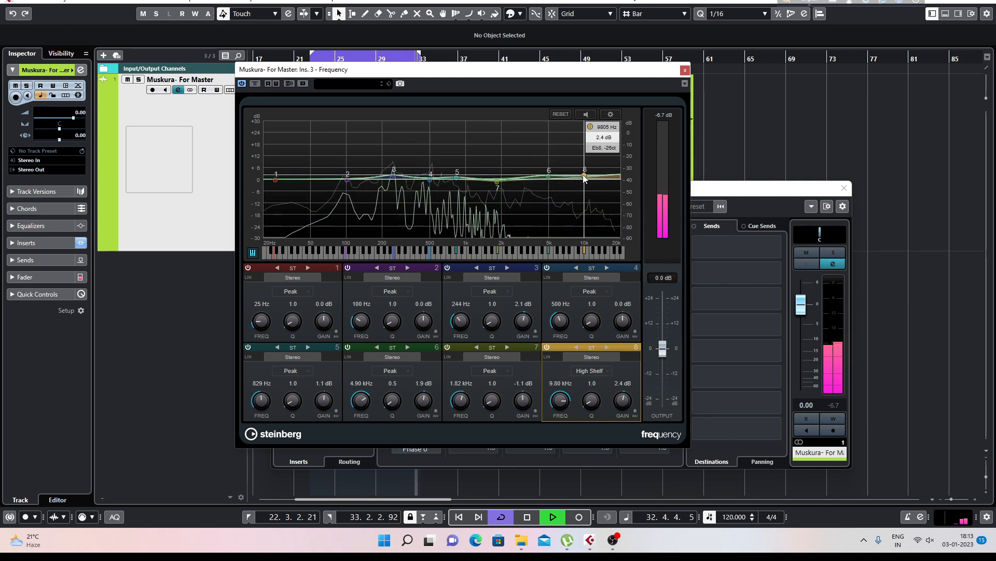
Lower the band 8 high shelf to about 1.9 dB at 9.61 kHz and close the EQ window
{"action": "left_click_drag", "start_coordinate": [585, 177], "coordinate": [583, 178]}
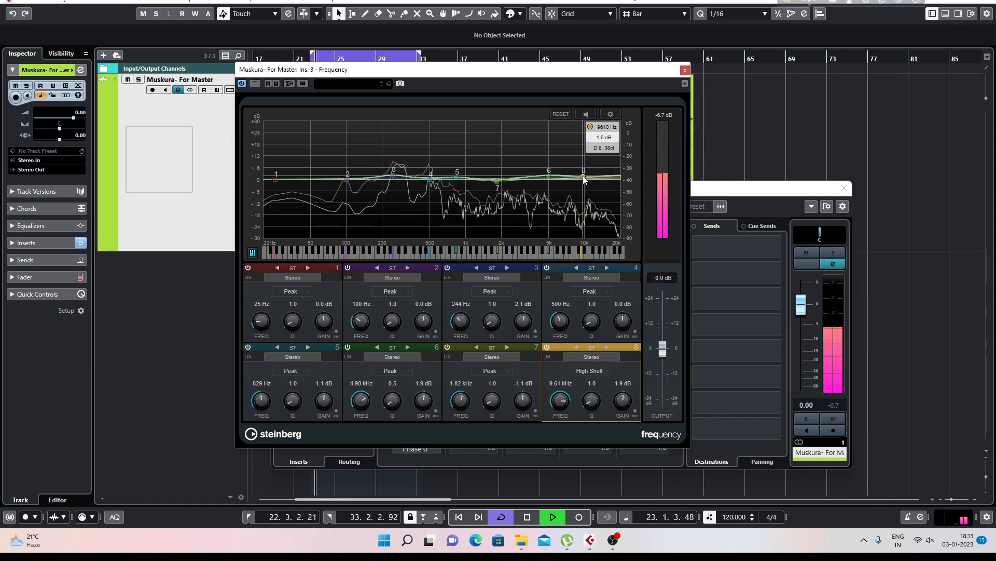
{"action": "left_click", "coordinate": [549, 177]}
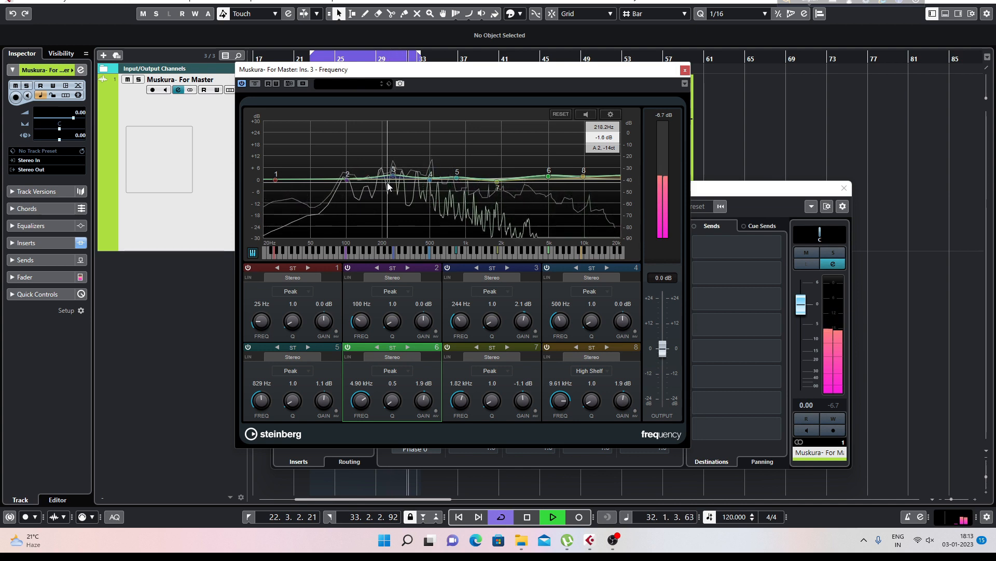
{"action": "key", "text": "space"}
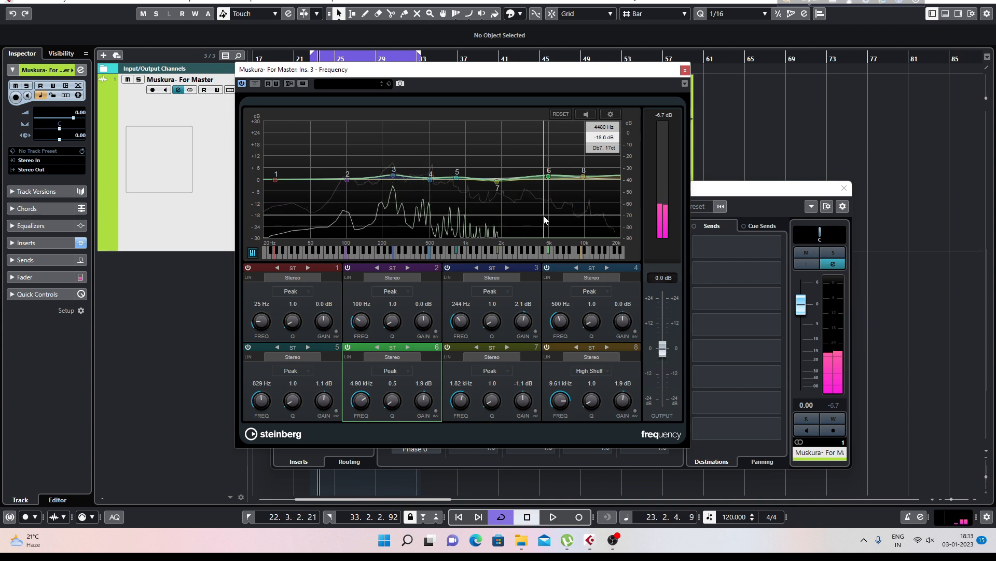
{"action": "left_click", "coordinate": [684, 71]}
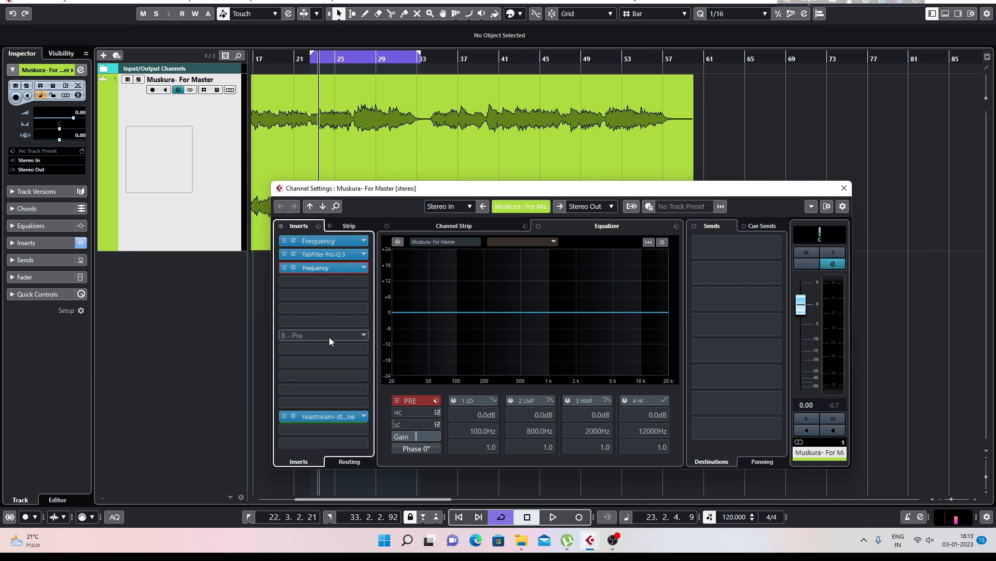
Load the SSLComp Stereo compressor in the track's fourth insert slot
{"action": "left_click", "coordinate": [319, 283]}
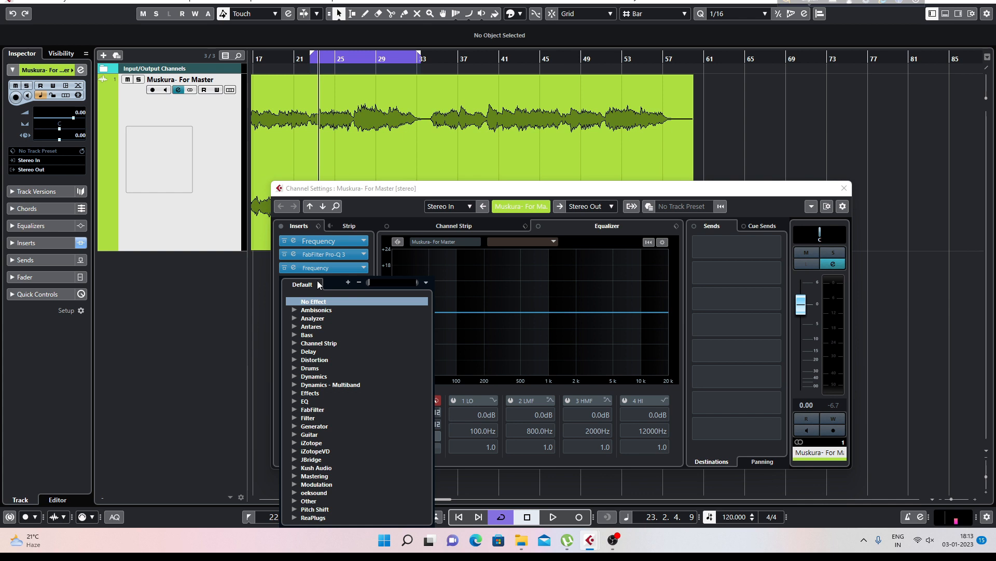
{"action": "type", "text": "sll"}
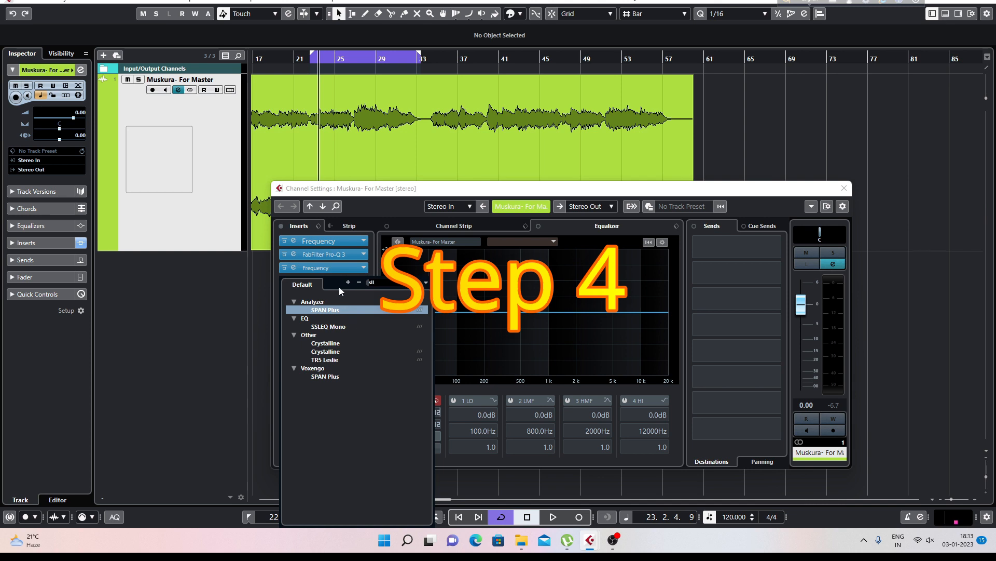
{"action": "key", "text": "BackSpace"}
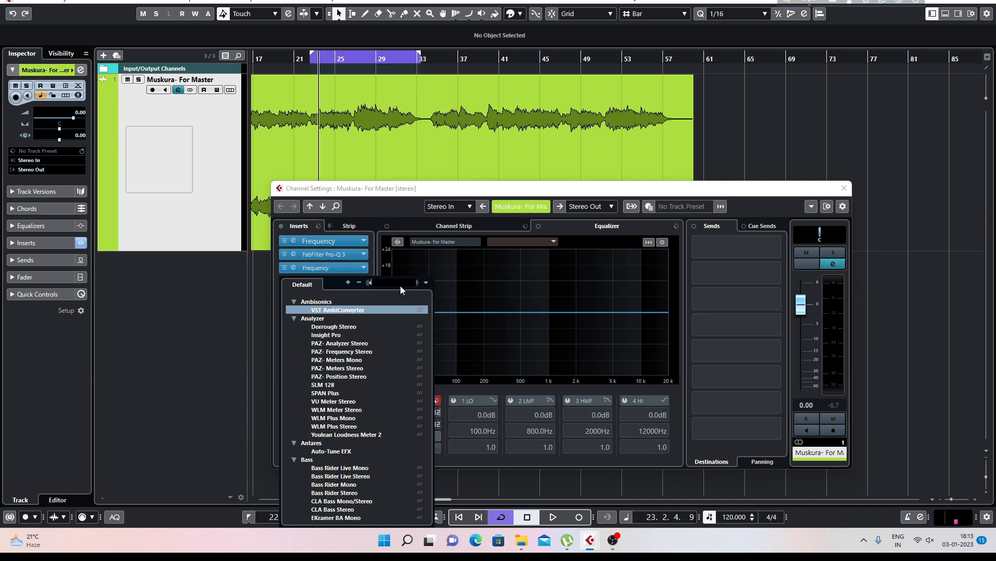
{"action": "type", "text": "sl"}
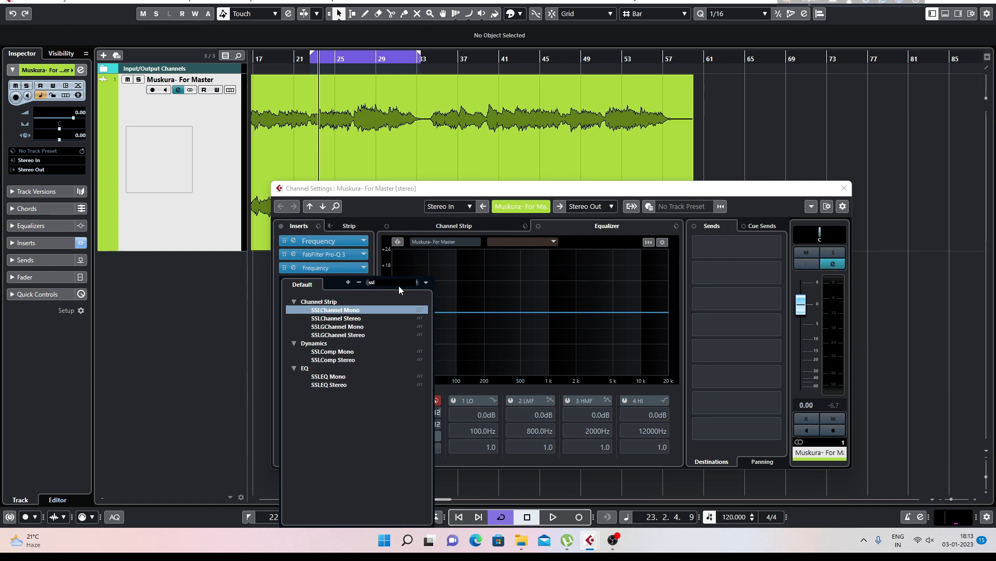
{"action": "left_click", "coordinate": [344, 360]}
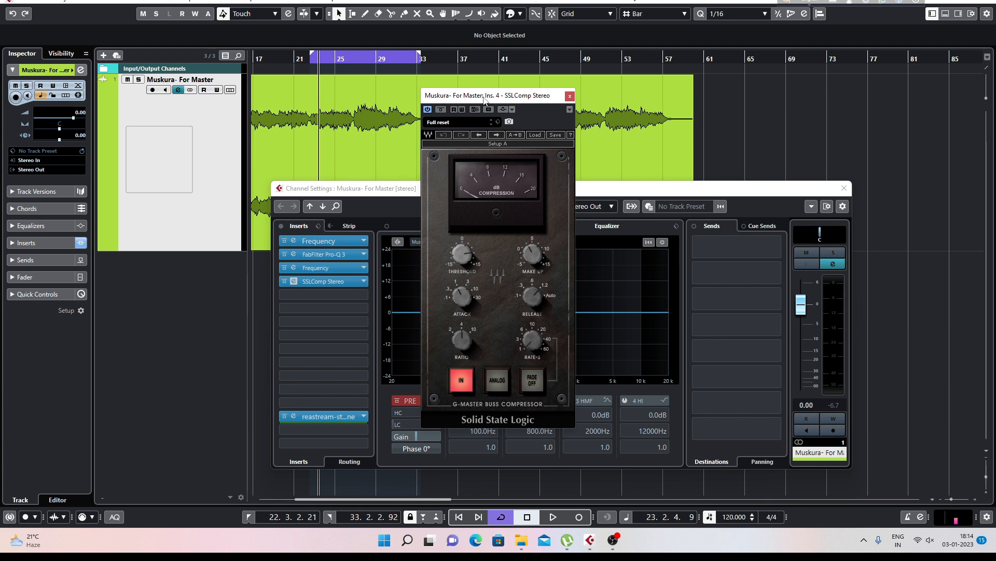
Set the compressor's release to Auto while playing the looped section
{"action": "mouse_move", "coordinate": [481, 296]}
{"action": "key", "text": "space"}
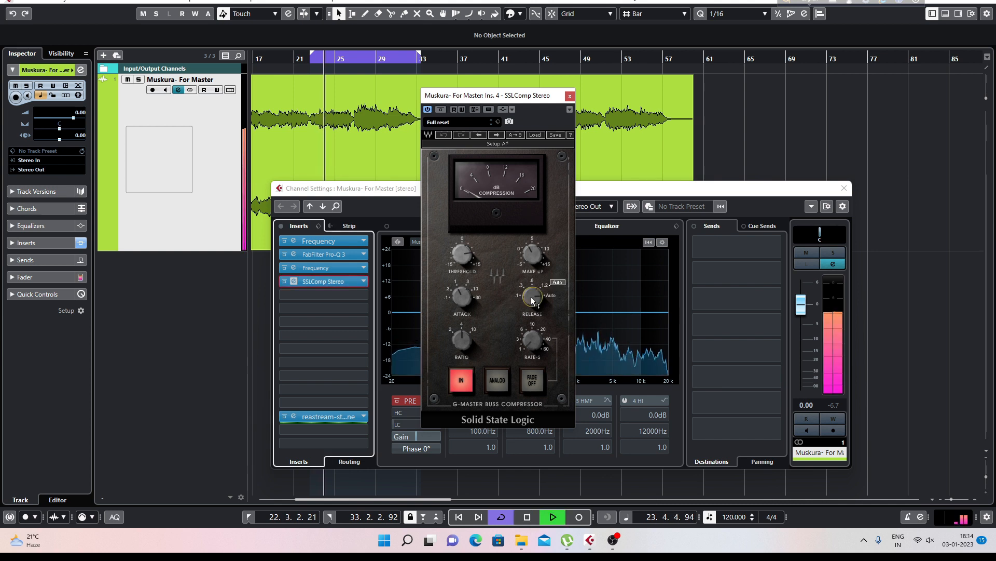
{"action": "mouse_move", "coordinate": [470, 259]}
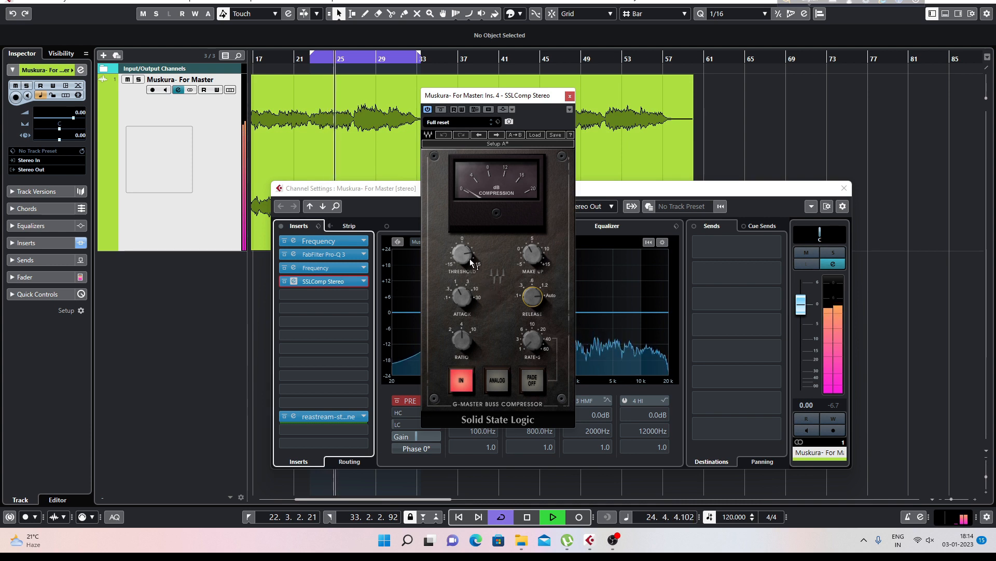
{"action": "key", "text": "space"}
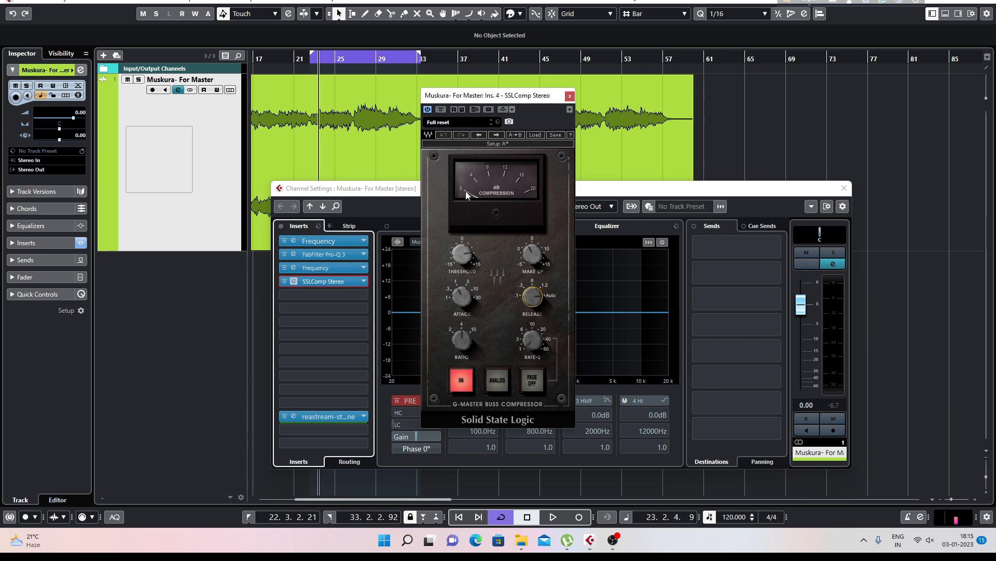
Fine-tune the compressor's threshold and attack during playback and turn on its Analog mode
{"action": "key", "text": "space"}
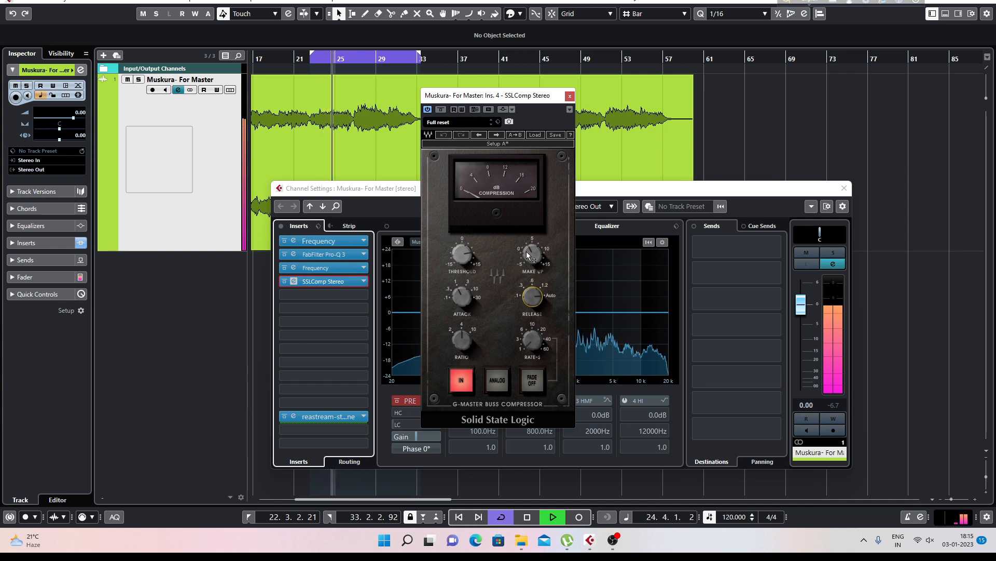
{"action": "left_click", "coordinate": [447, 252]}
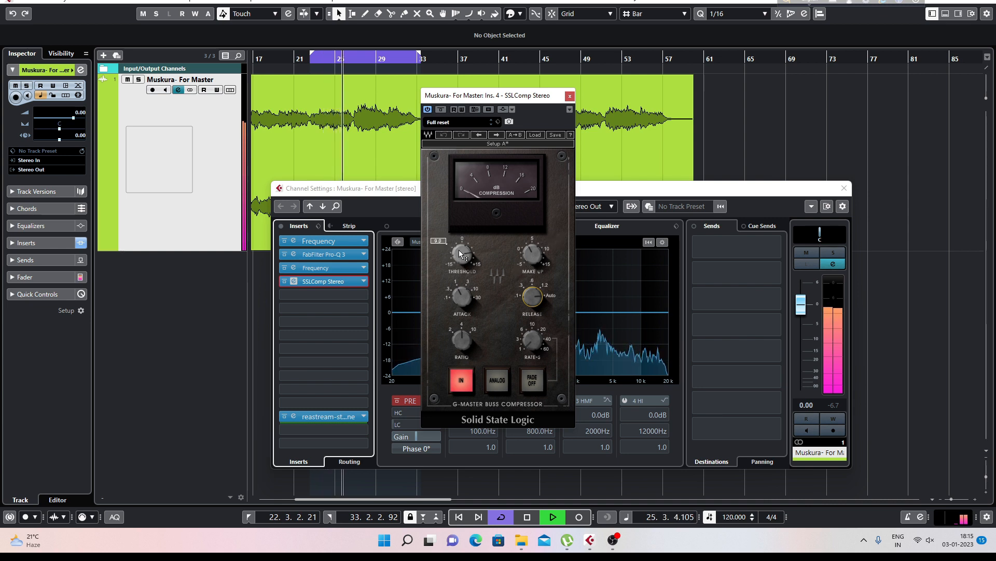
{"action": "left_click_drag", "start_coordinate": [448, 252], "coordinate": [448, 254]}
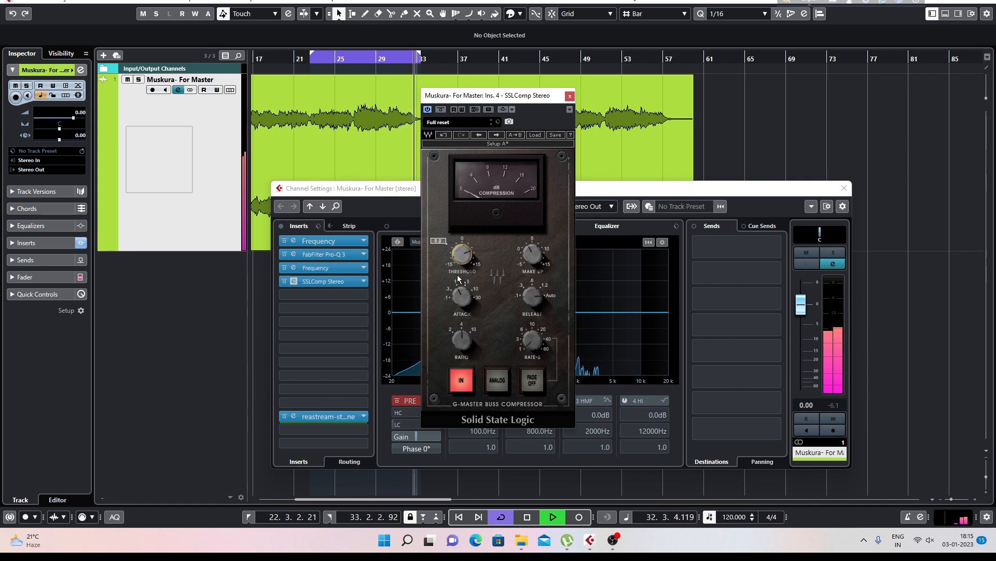
{"action": "left_click", "coordinate": [461, 296]}
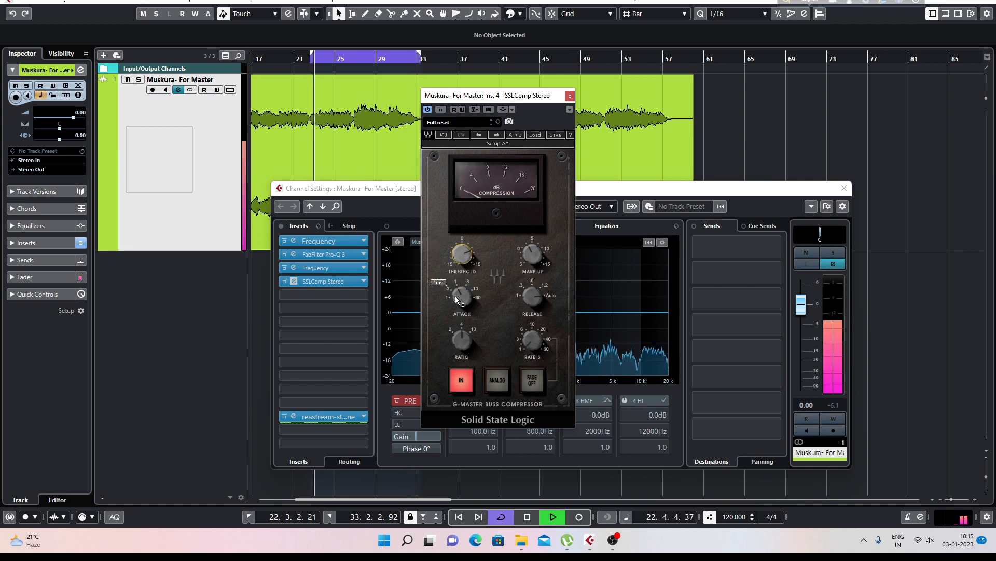
{"action": "left_click_drag", "start_coordinate": [457, 298], "coordinate": [458, 291]}
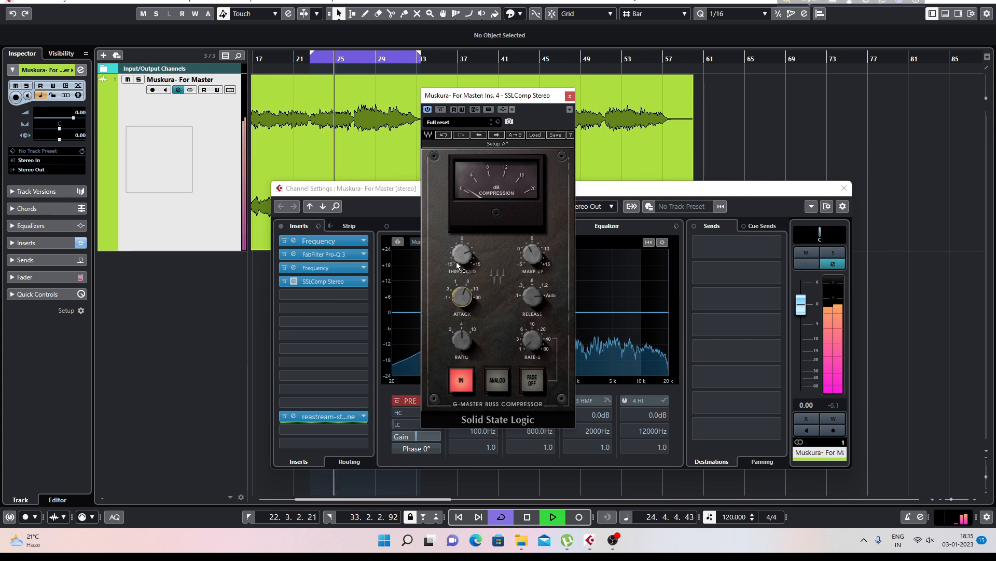
{"action": "left_click", "coordinate": [497, 380]}
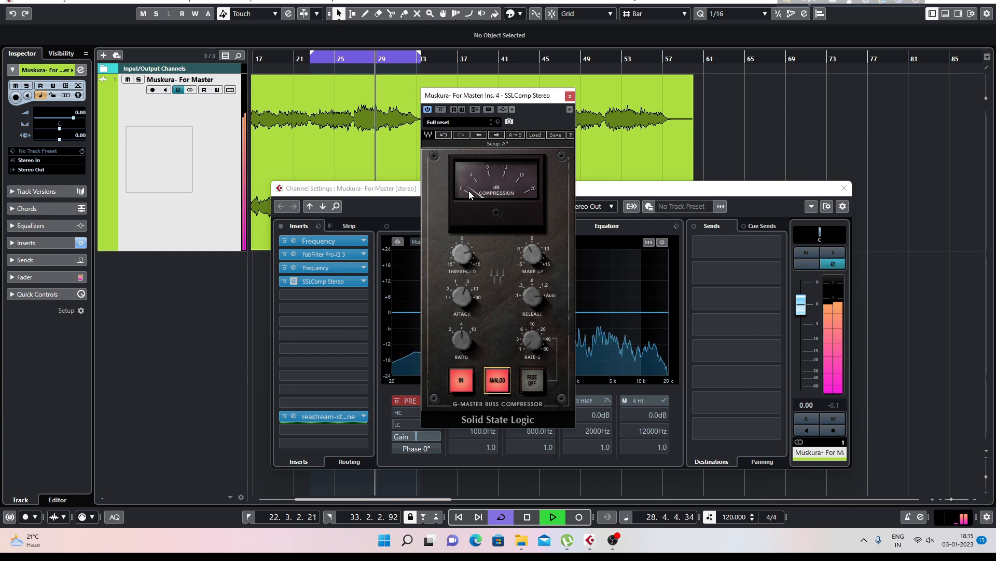
{"action": "key", "text": "space"}
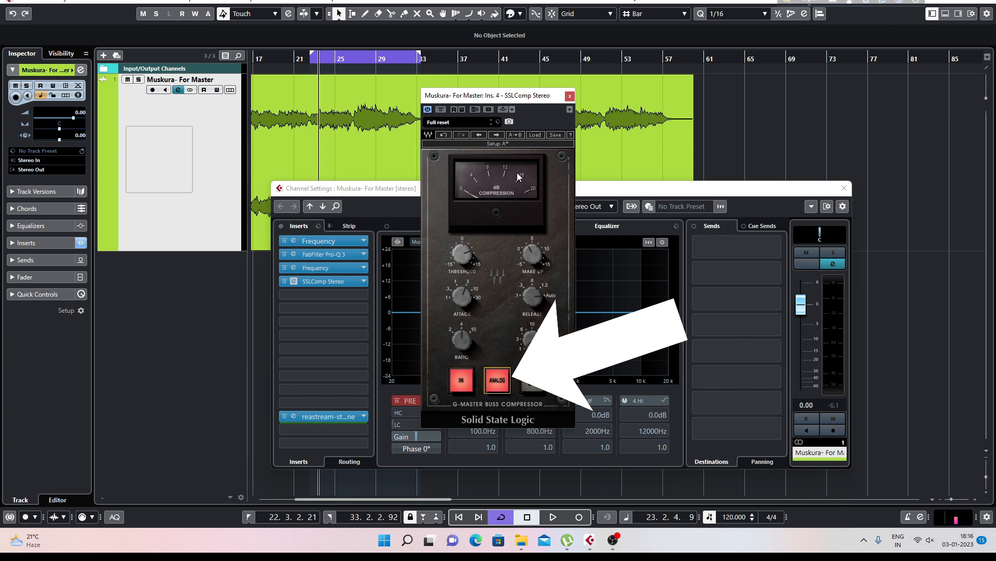
Compare the looped section with the SSLComp compressor bypassed and active
{"action": "mouse_move", "coordinate": [542, 339]}
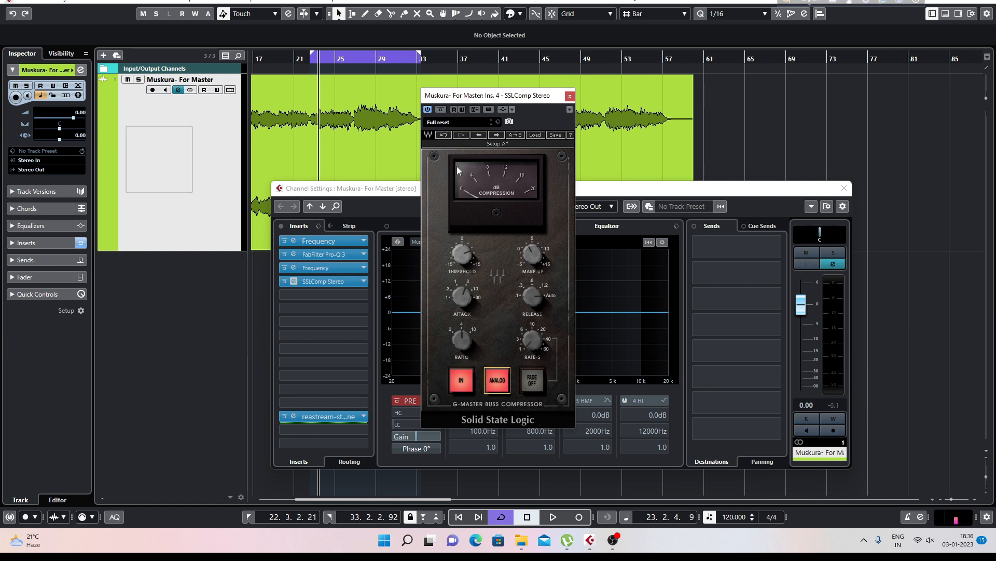
{"action": "left_click", "coordinate": [441, 110]}
{"action": "key", "text": "space"}
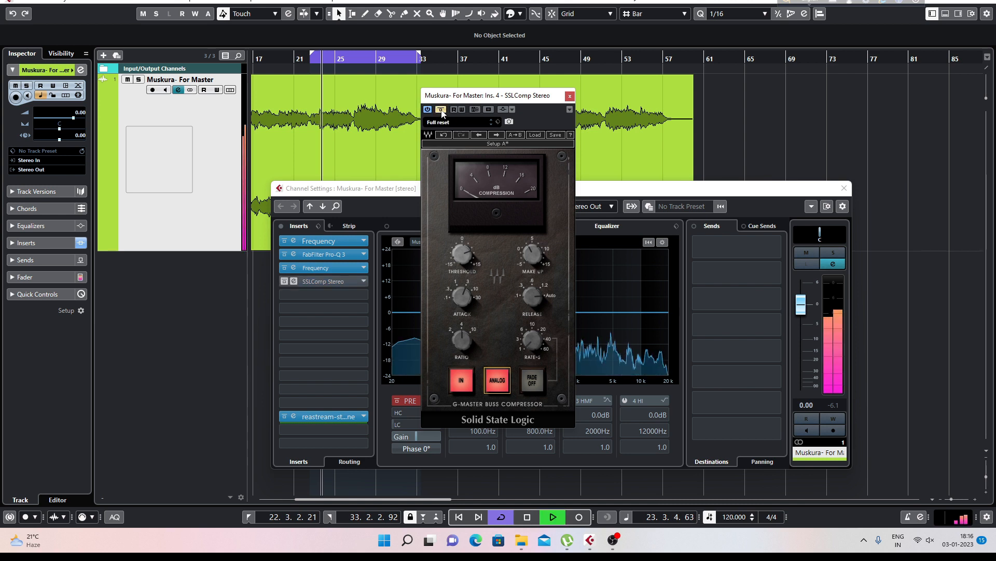
{"action": "left_click", "coordinate": [441, 110]}
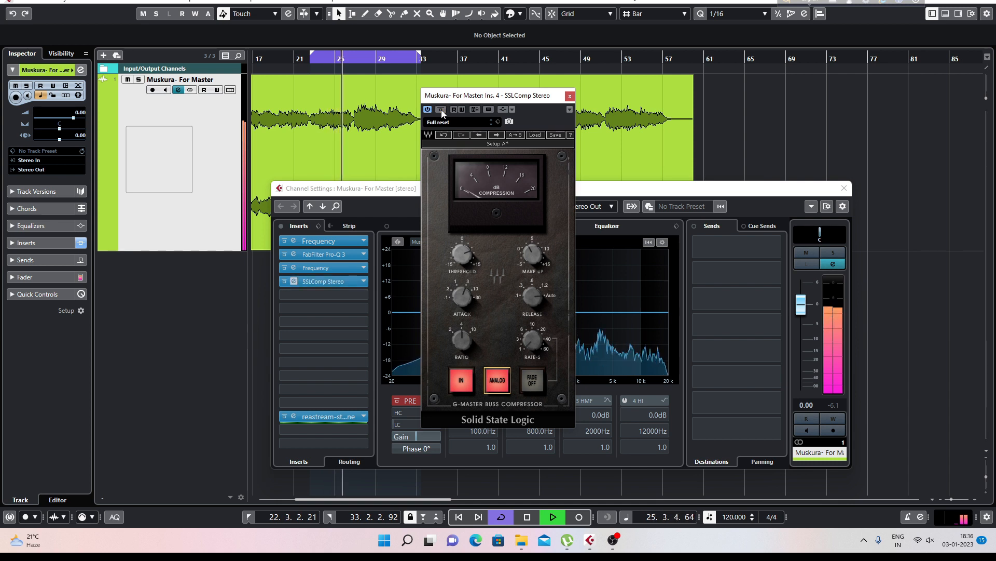
{"action": "left_click", "coordinate": [441, 110]}
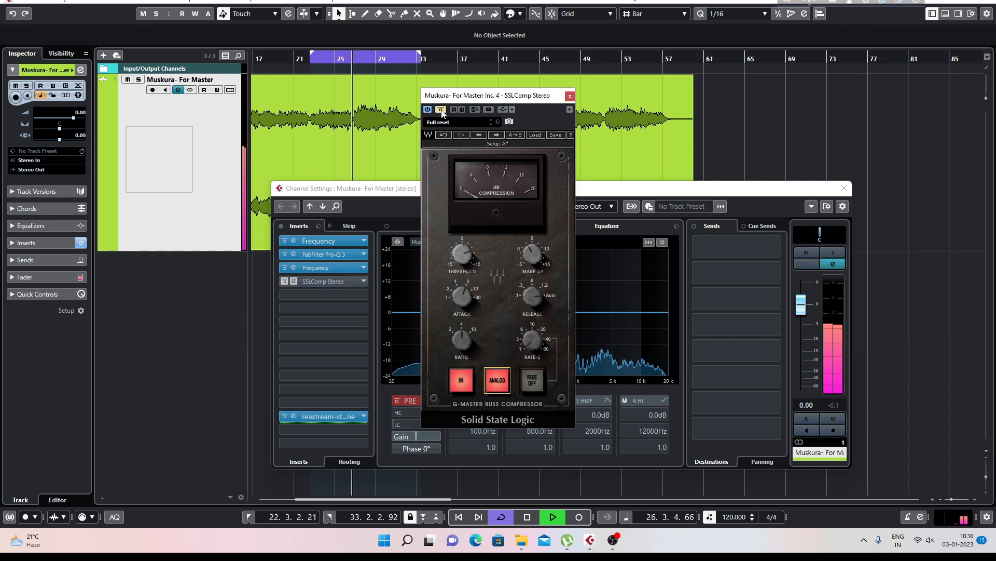
{"action": "left_click", "coordinate": [442, 111]}
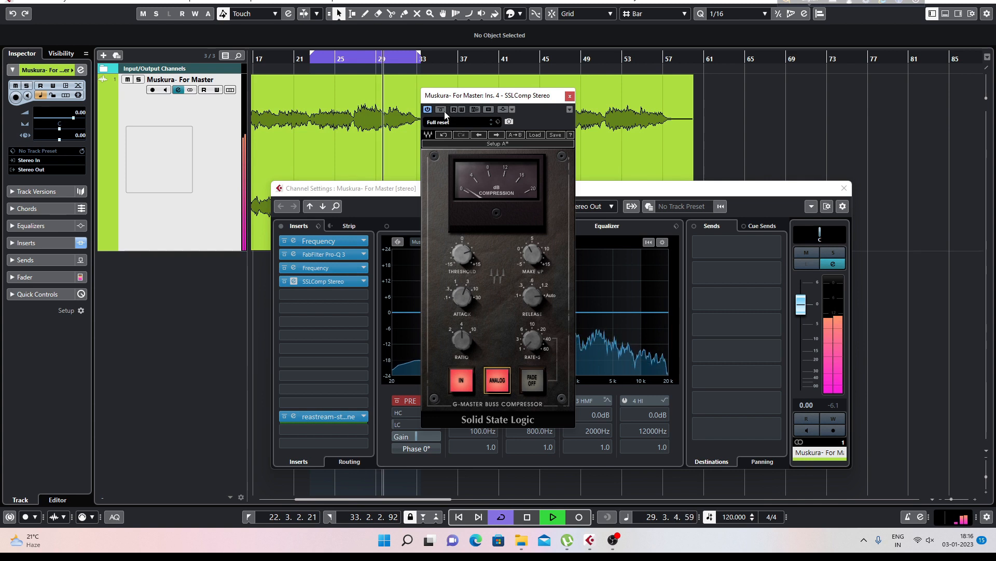
{"action": "left_click", "coordinate": [441, 110]}
{"action": "left_click", "coordinate": [442, 111]}
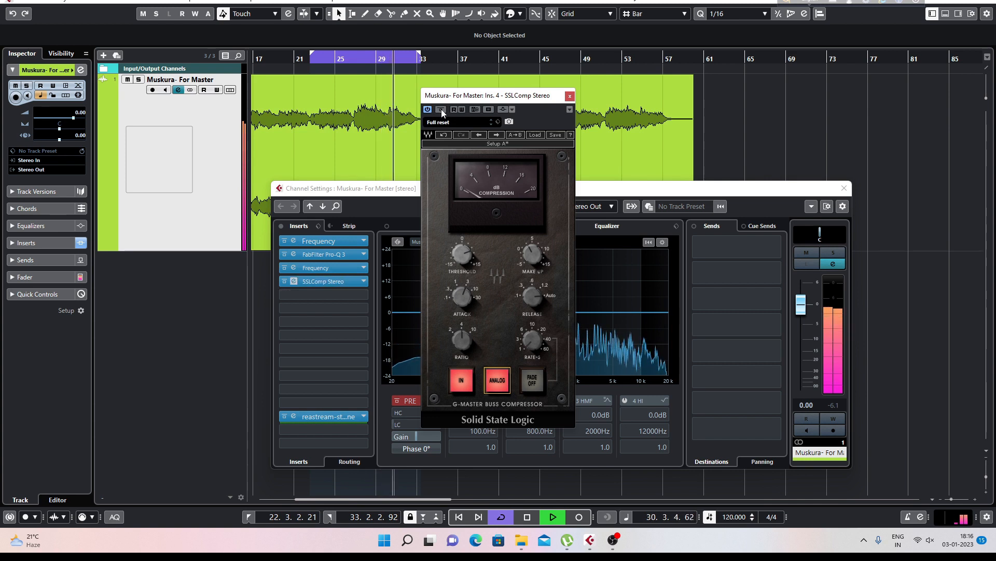
Stop playback and raise the compressor's make-up gain slightly
{"action": "key", "text": "space"}
{"action": "mouse_move", "coordinate": [531, 250]}
{"action": "scroll", "coordinate": [530, 250], "scroll_direction": "up", "scroll_amount": 1}
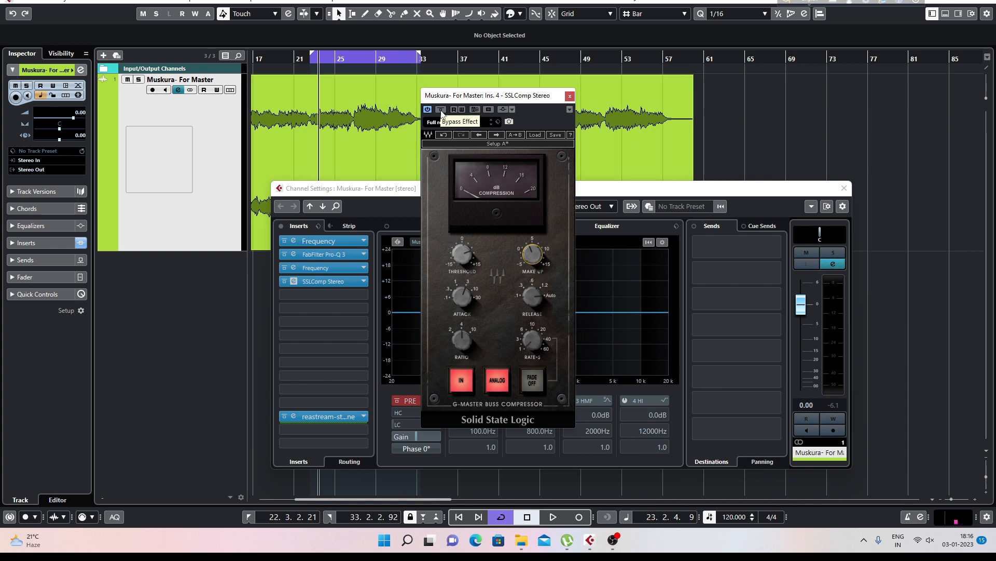
Audition the new make-up gain in the loop by toggling the SSLComp bypass, stop playback and close the plug-in
{"action": "key", "text": "space"}
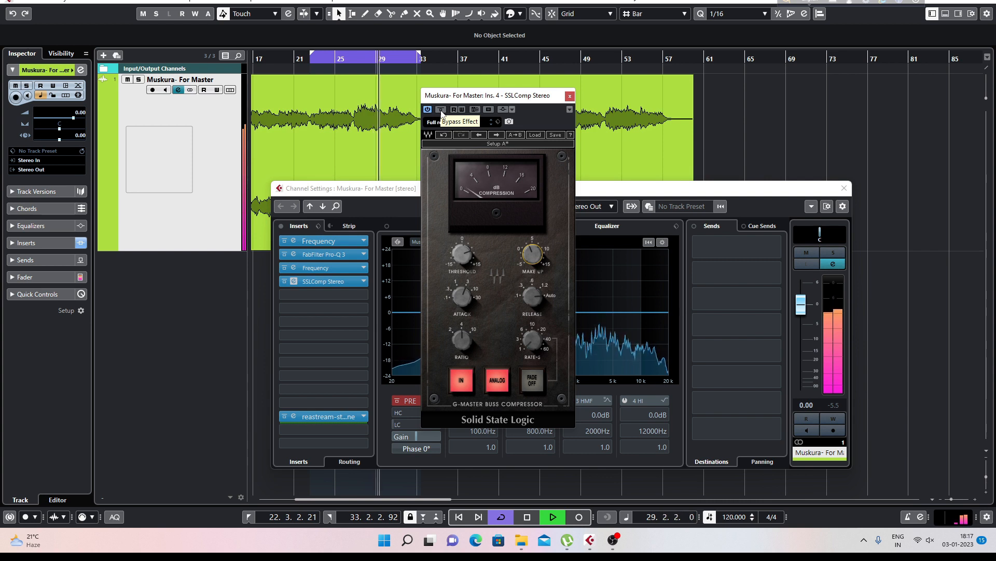
{"action": "left_click", "coordinate": [441, 110]}
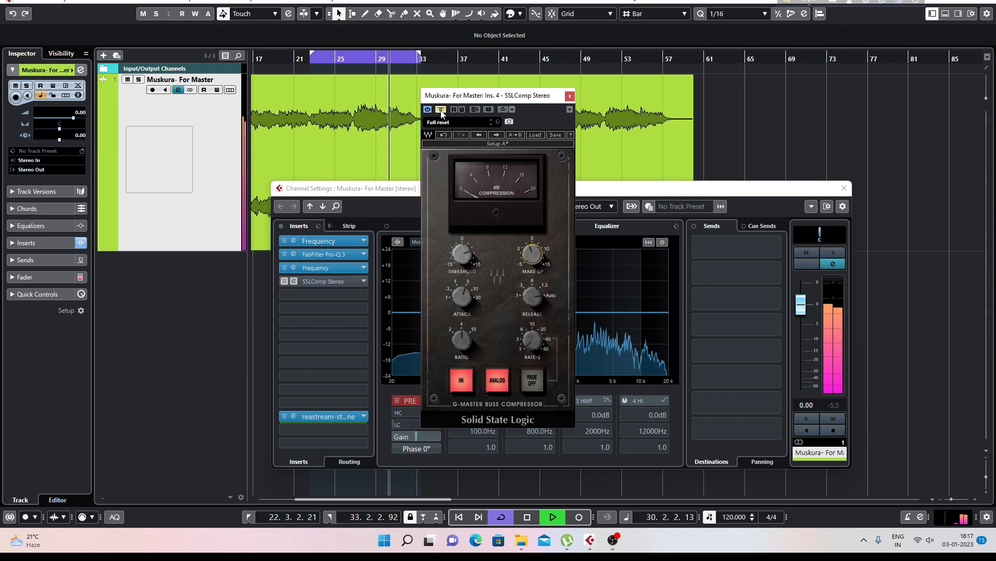
{"action": "left_click", "coordinate": [440, 110]}
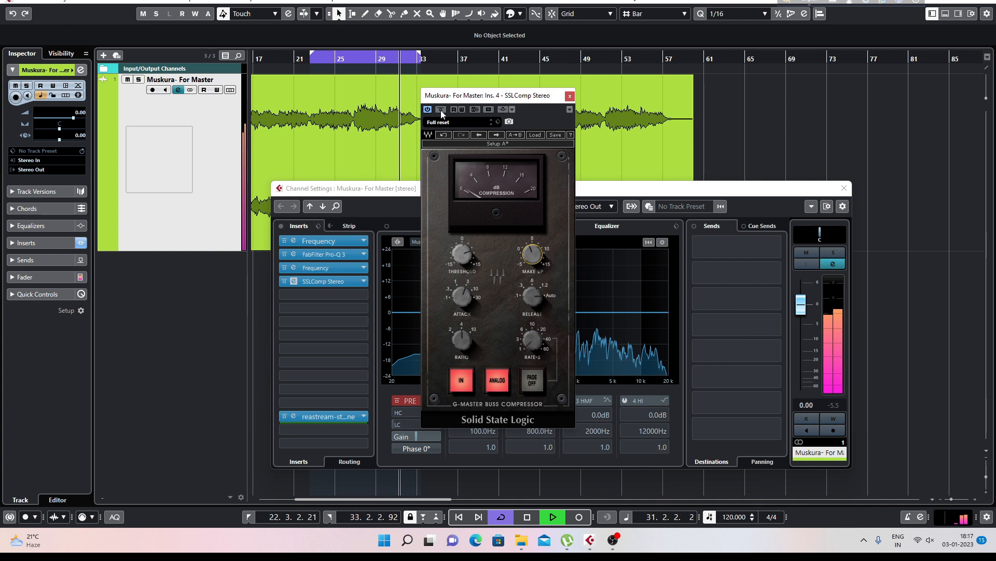
{"action": "key", "text": "space"}
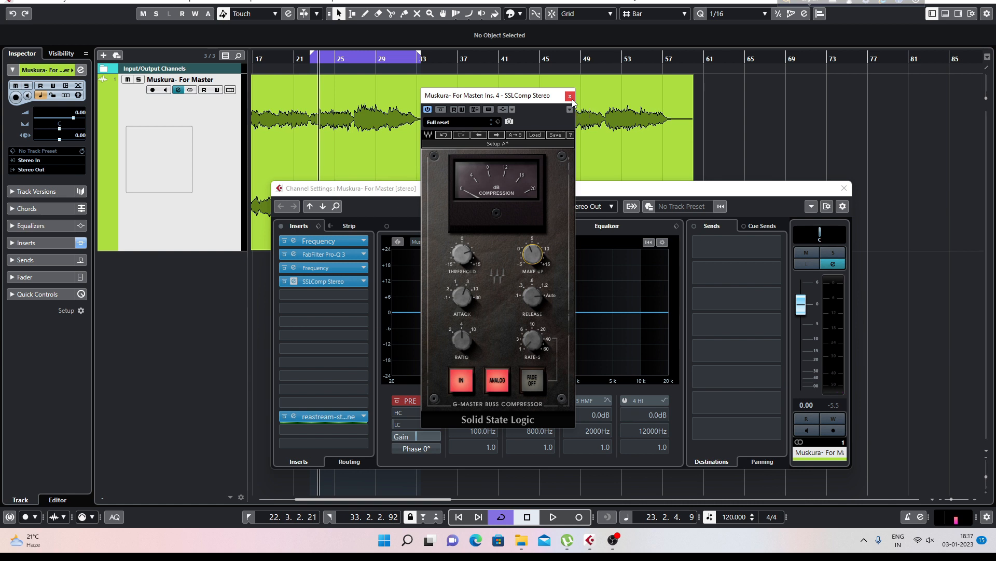
{"action": "left_click", "coordinate": [569, 96]}
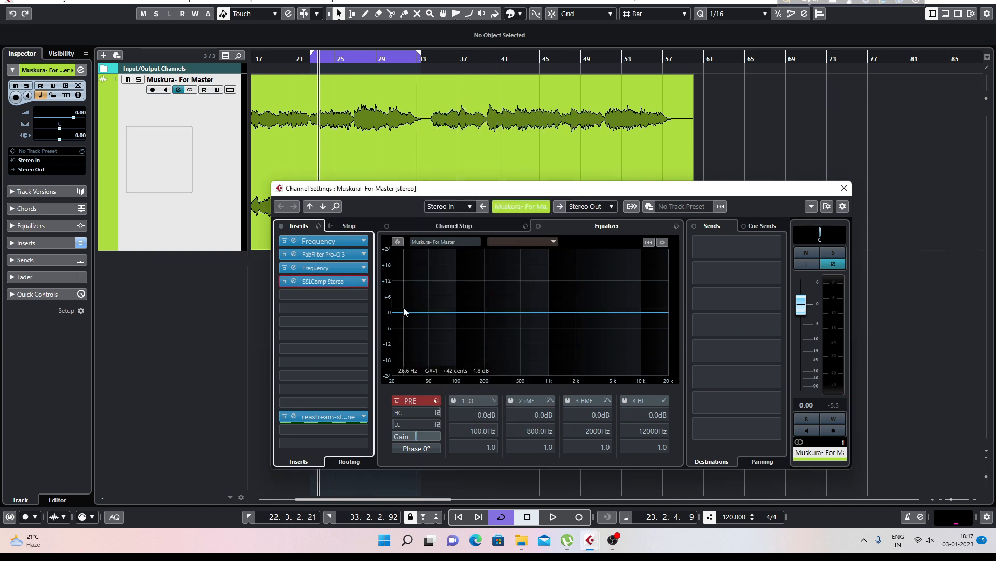
Insert MultibandCompressor in the free slot after SSLComp Stereo, close the channel settings and reposition the plug-in window
{"action": "left_click", "coordinate": [321, 295]}
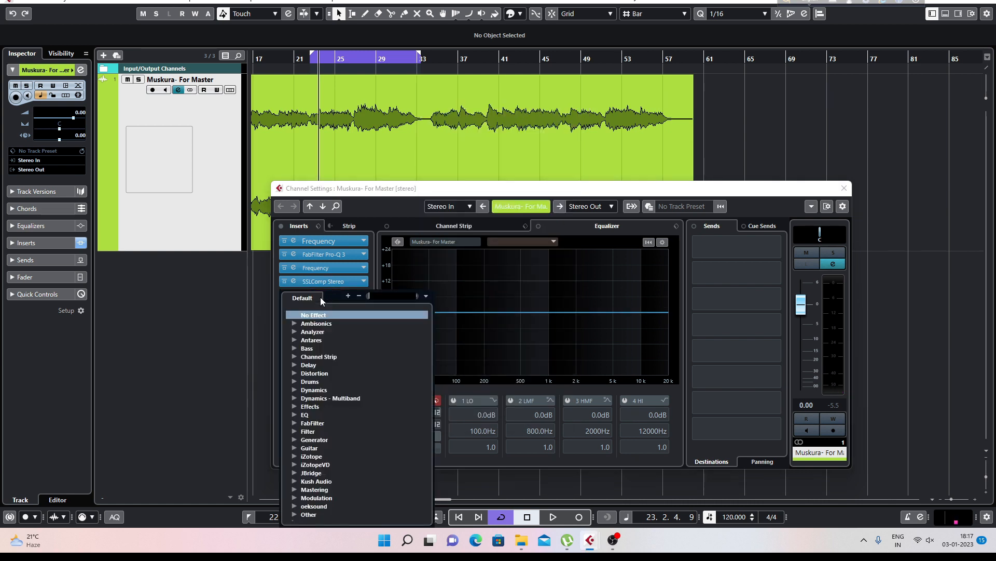
{"action": "type", "text": "multi"}
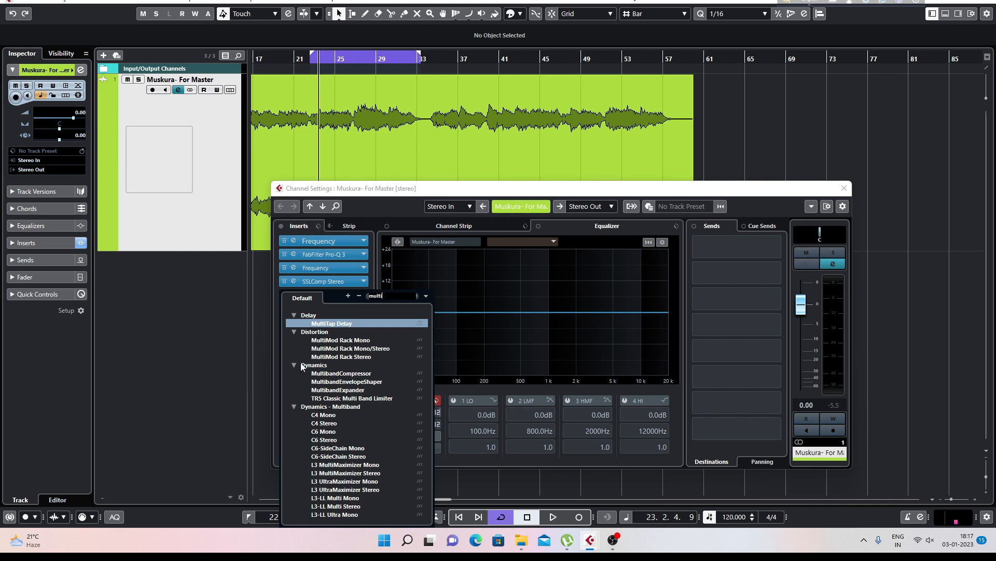
{"action": "left_click", "coordinate": [341, 373]}
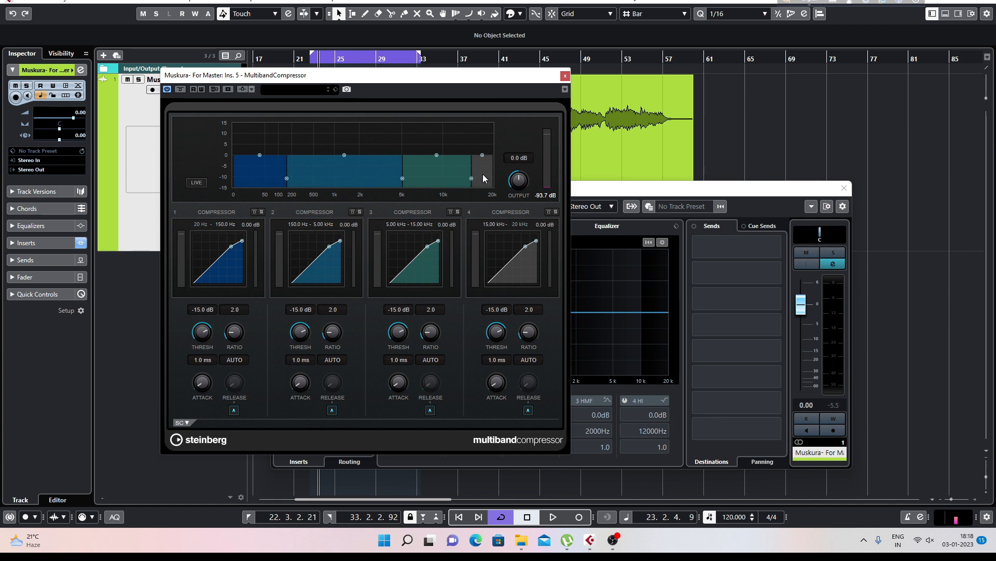
{"action": "left_click", "coordinate": [844, 188]}
{"action": "left_click_drag", "start_coordinate": [306, 78], "coordinate": [395, 85]}
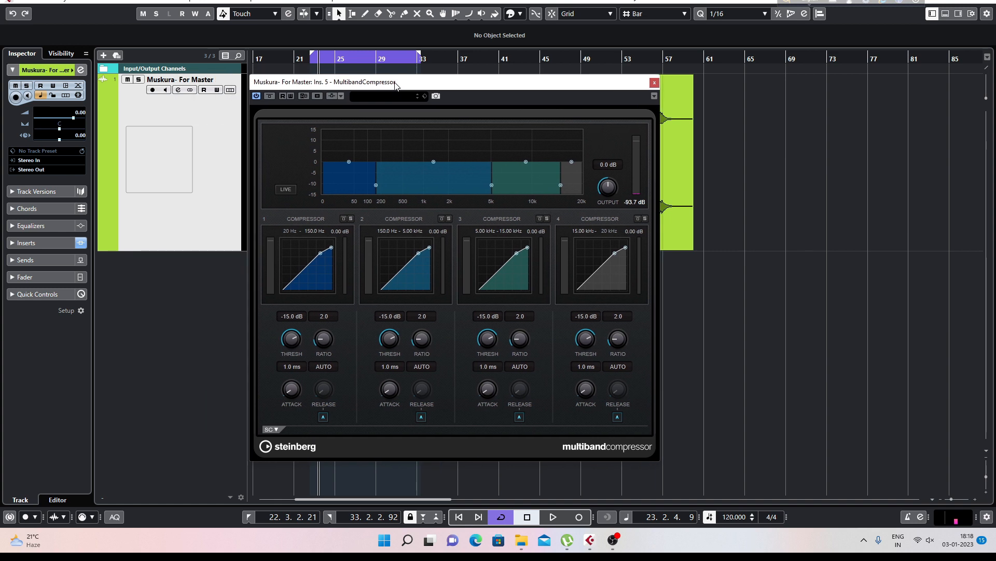
Turn off automatic release on all four bands of the multiband compressor
{"action": "left_click", "coordinate": [323, 417]}
{"action": "left_click", "coordinate": [421, 417]}
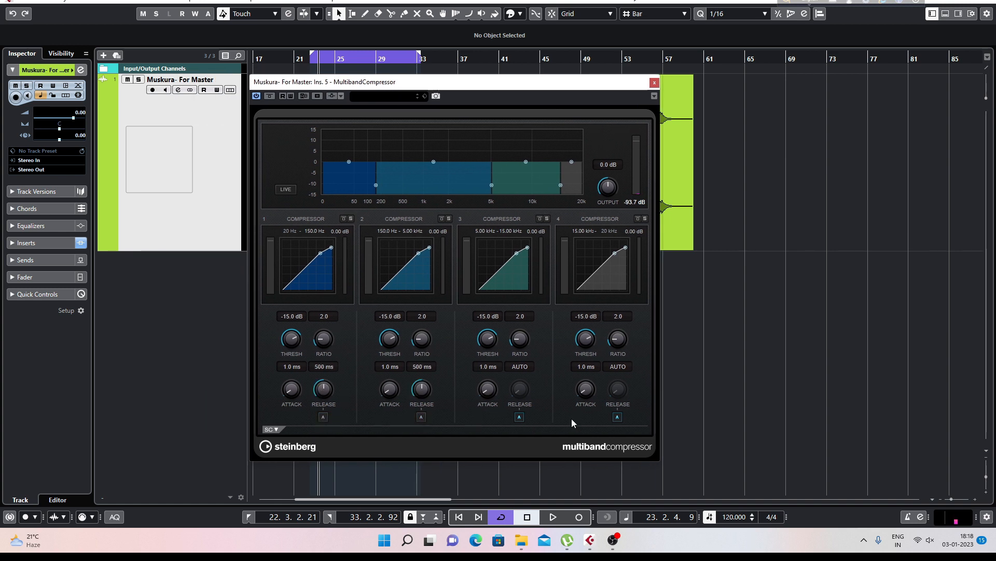
{"action": "left_click", "coordinate": [520, 418]}
{"action": "left_click", "coordinate": [618, 417]}
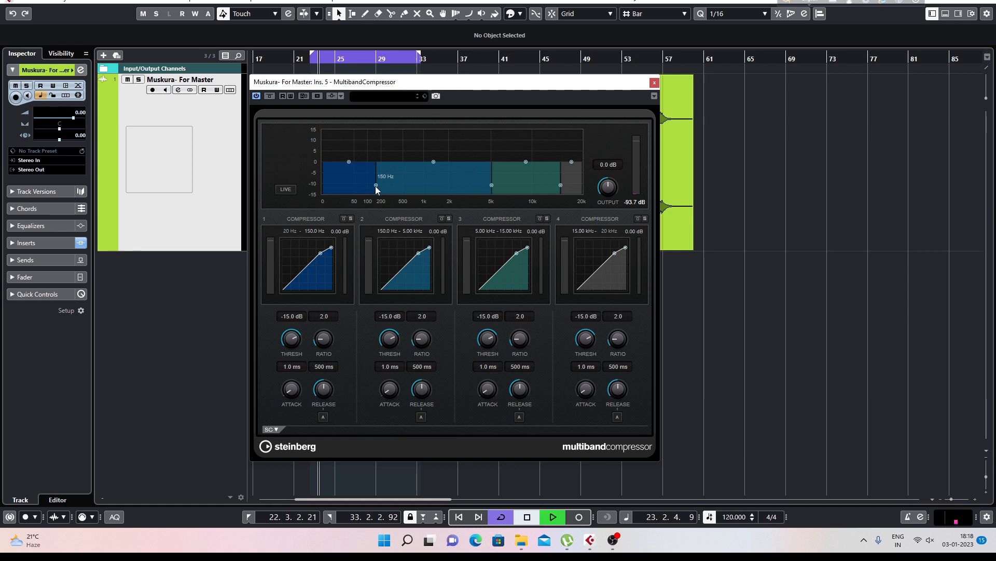
Set the band crossovers to 196 Hz, 4.90 kHz and 11.14 kHz while soloing bands during playback
{"action": "key", "text": "space"}
{"action": "left_click_drag", "start_coordinate": [376, 185], "coordinate": [381, 184]}
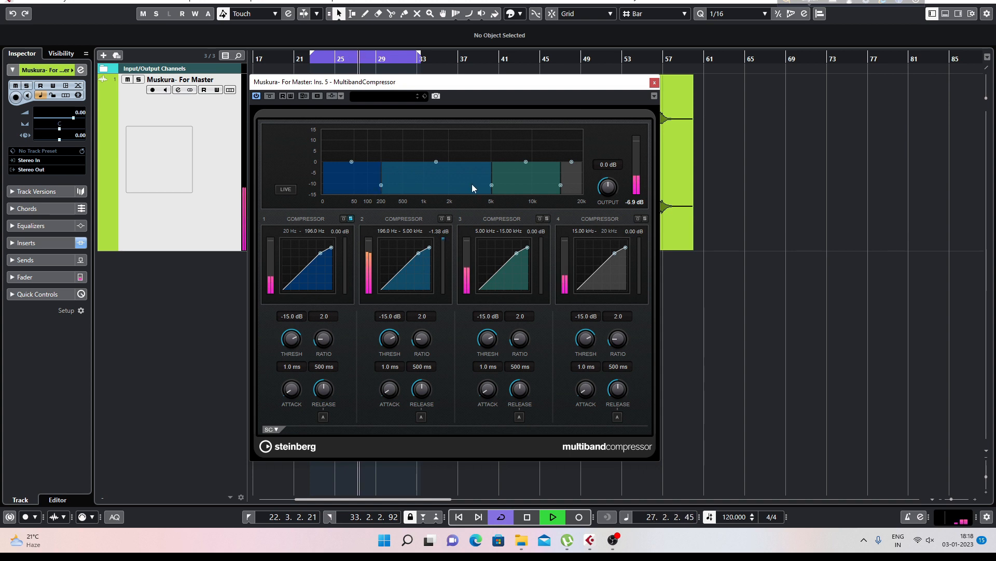
{"action": "left_click", "coordinate": [449, 219]}
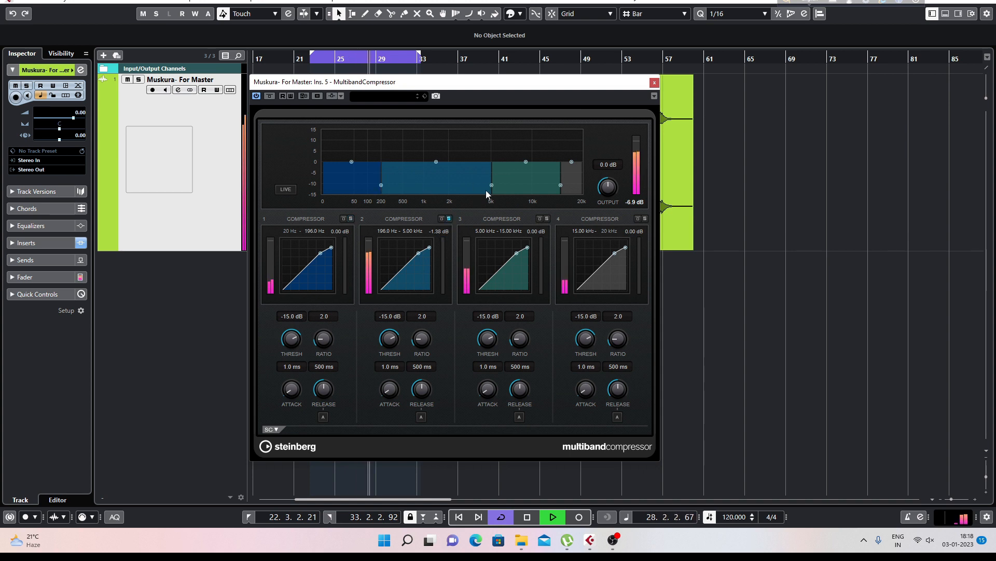
{"action": "left_click_drag", "start_coordinate": [488, 186], "coordinate": [490, 186]}
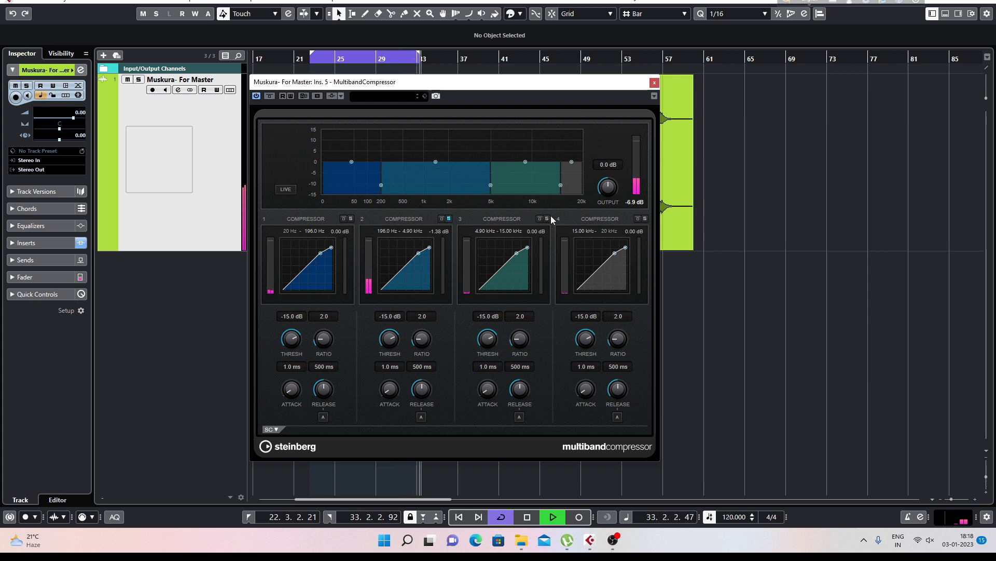
{"action": "left_click_drag", "start_coordinate": [559, 186], "coordinate": [539, 186]}
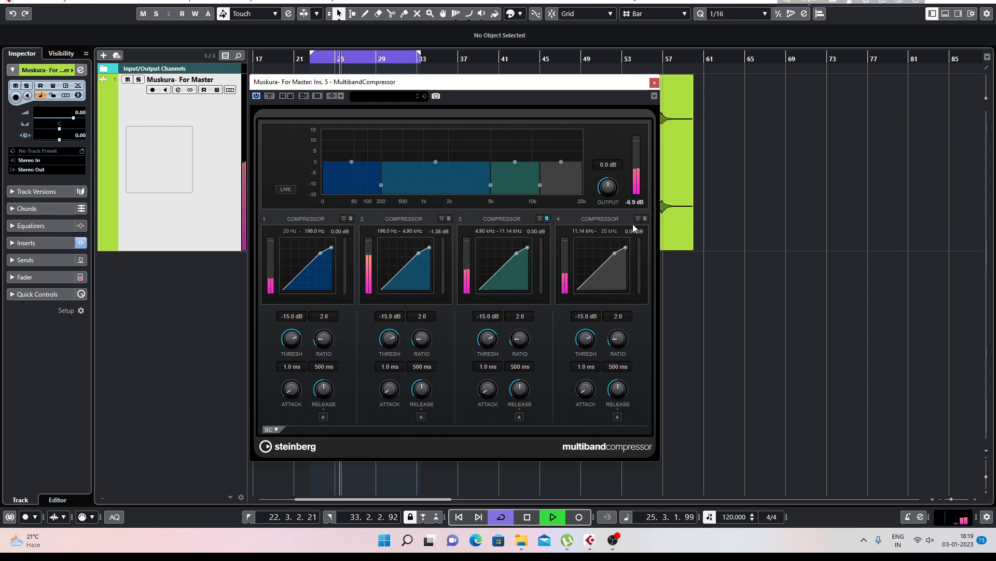
{"action": "left_click", "coordinate": [645, 218]}
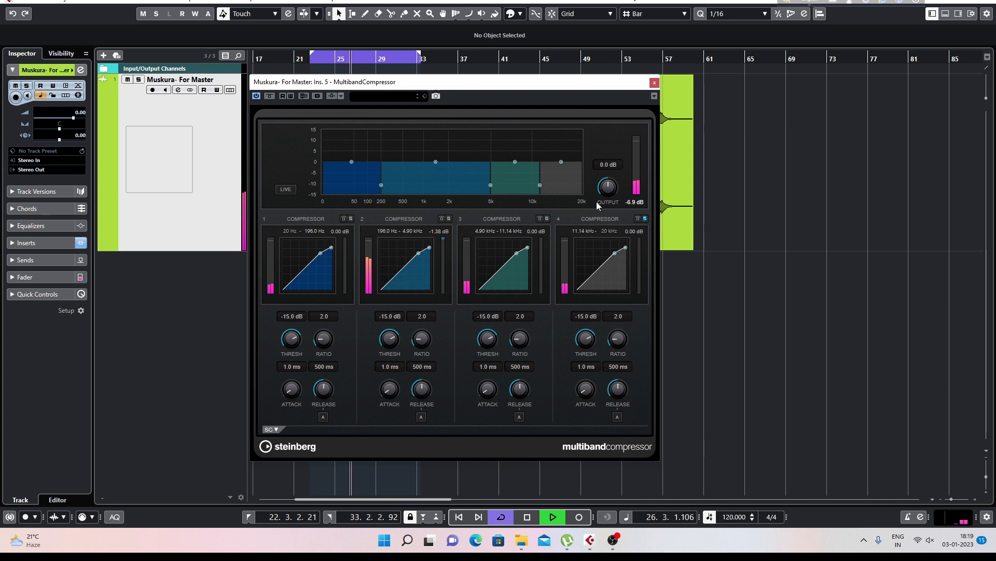
{"action": "key", "text": "space"}
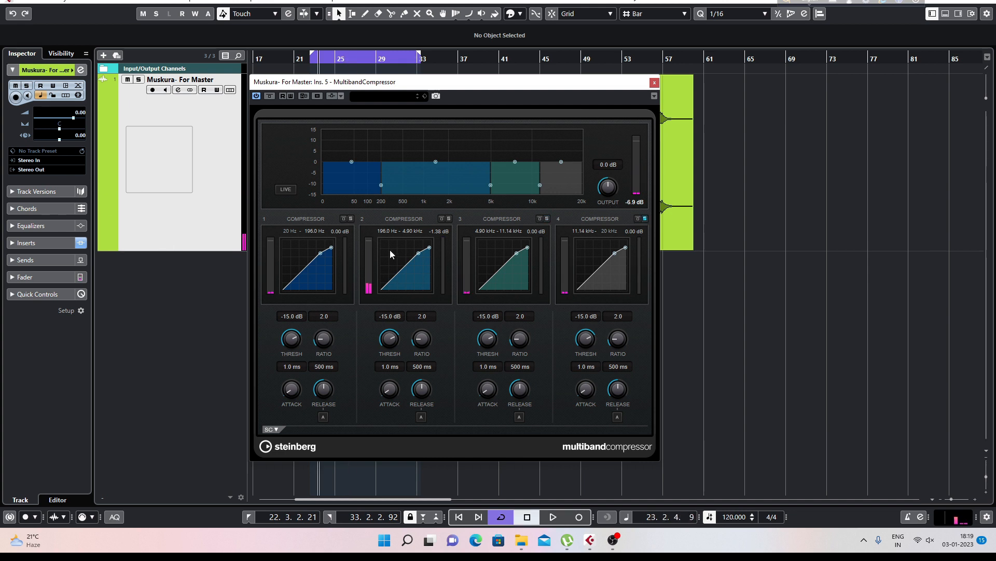
Solo band 1 and, during playback, set its threshold to -30.0 dB and its release to 243 ms
{"action": "left_click", "coordinate": [351, 219]}
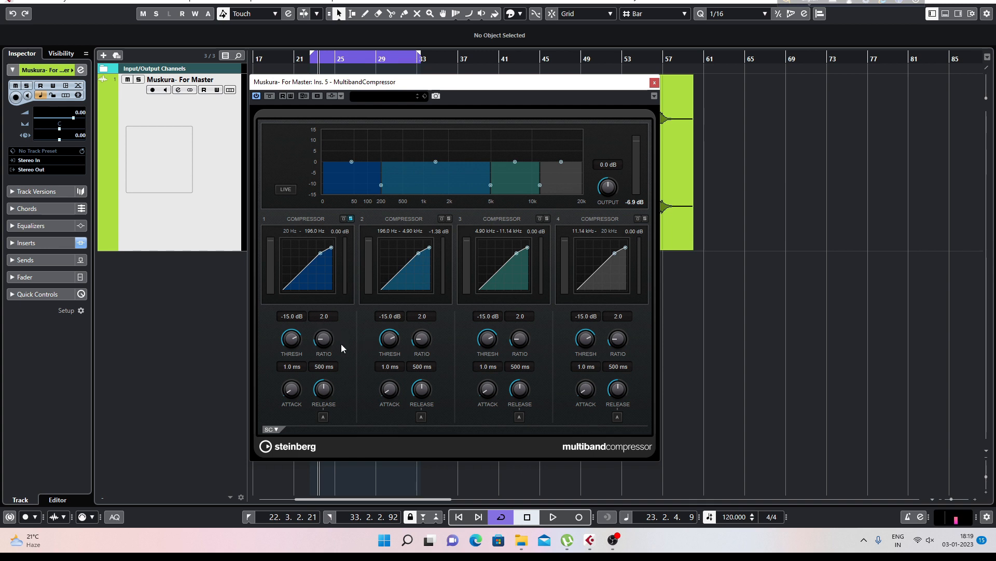
{"action": "key", "text": "space"}
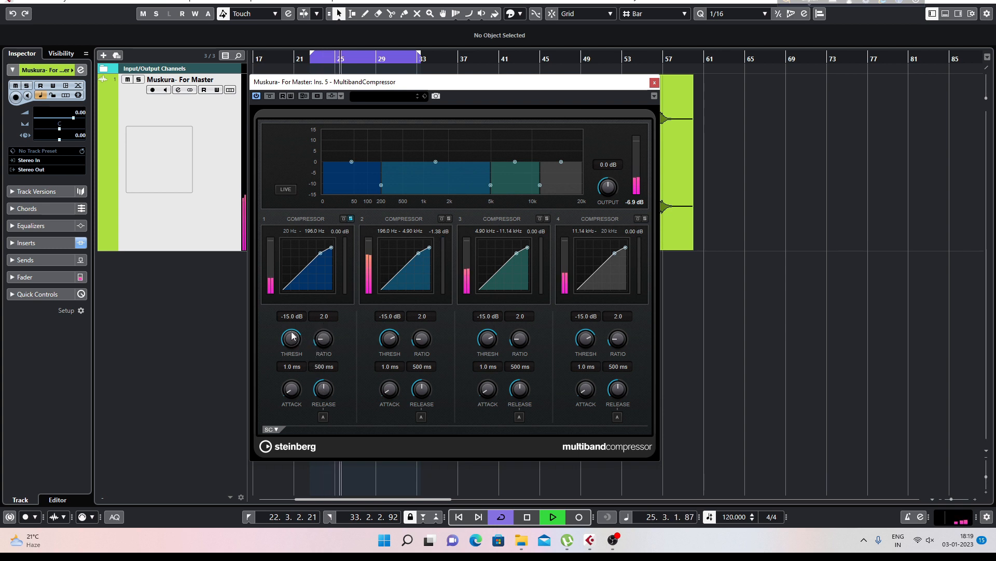
{"action": "left_click_drag", "start_coordinate": [292, 336], "coordinate": [281, 346]}
{"action": "left_click_drag", "start_coordinate": [321, 384], "coordinate": [316, 407]}
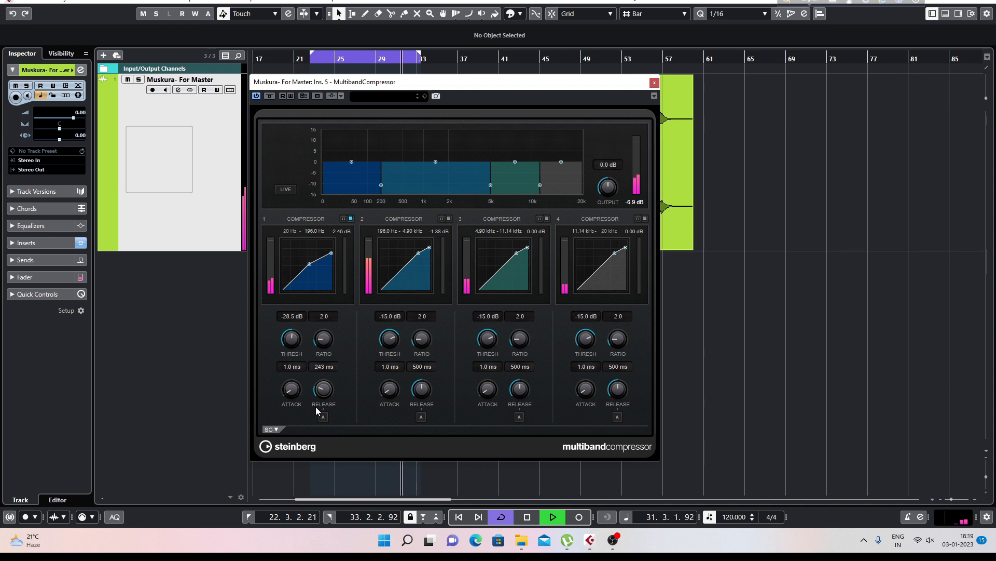
{"action": "left_click", "coordinate": [337, 232]}
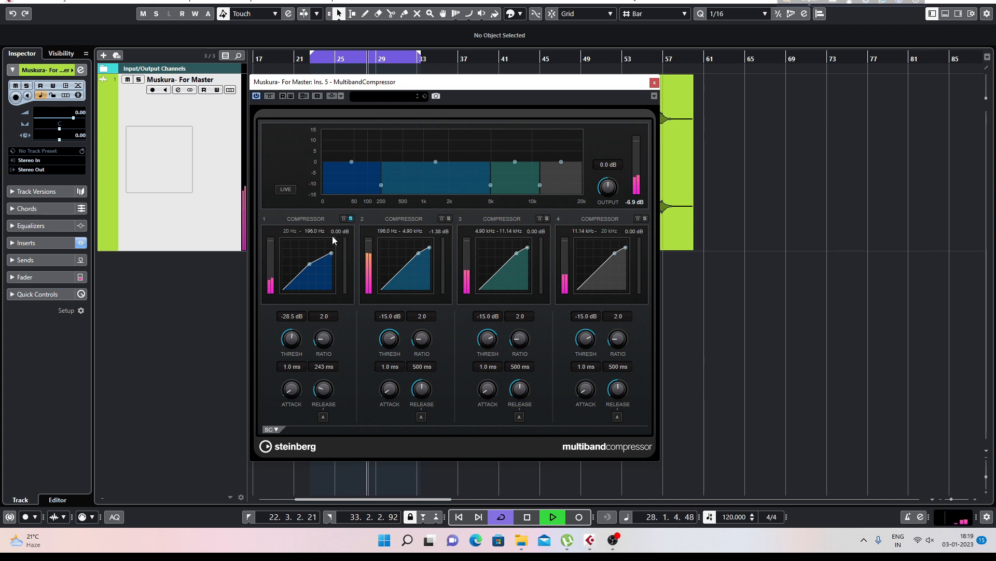
{"action": "scroll", "coordinate": [289, 337], "scroll_direction": "down", "scroll_amount": 1}
{"action": "scroll", "coordinate": [289, 338], "scroll_direction": "down", "scroll_amount": 1}
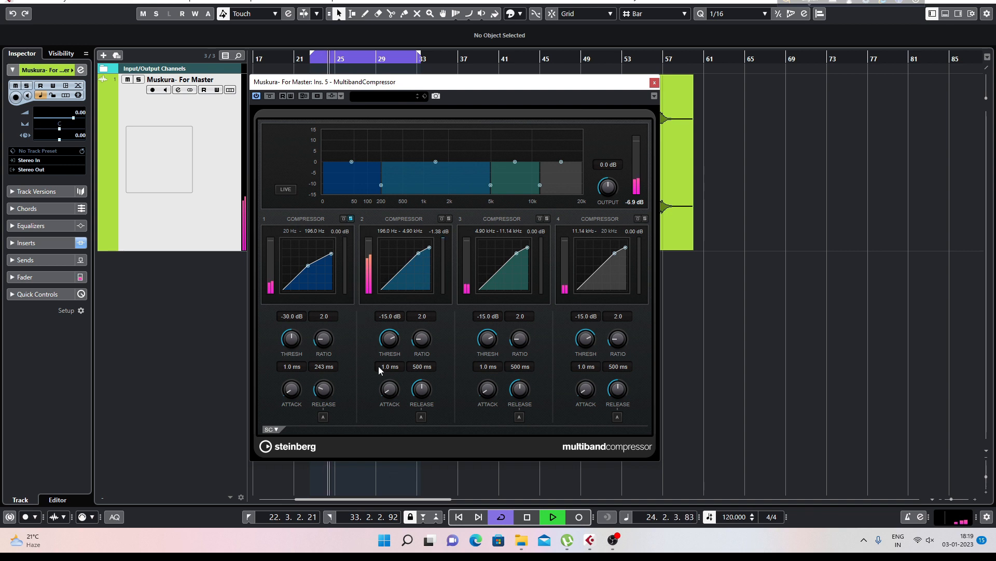
{"action": "key", "text": "space"}
Solo band 2 and, during playback, set its release to 208 ms and its ratio to 1.9
{"action": "left_click", "coordinate": [450, 219]}
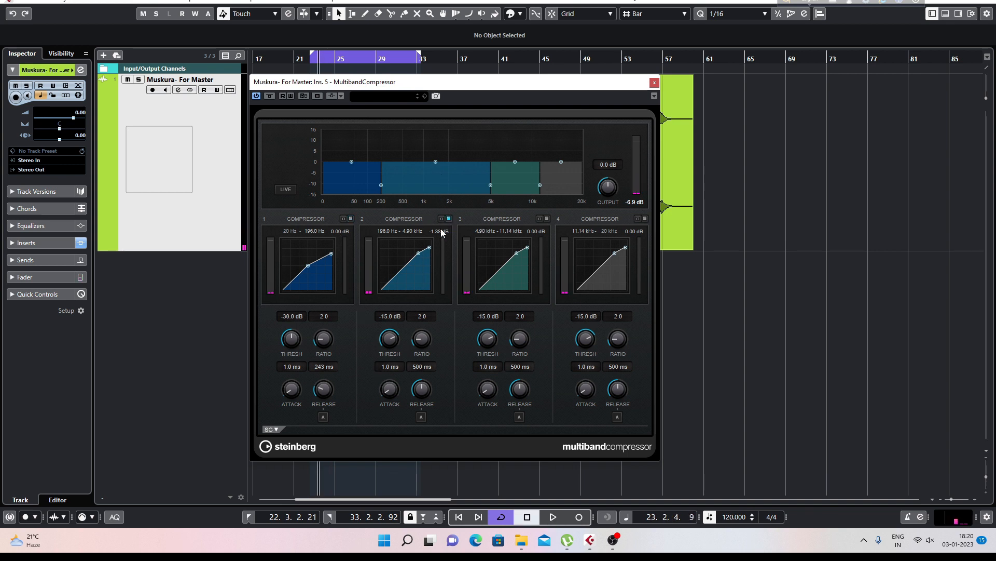
{"action": "key", "text": "space"}
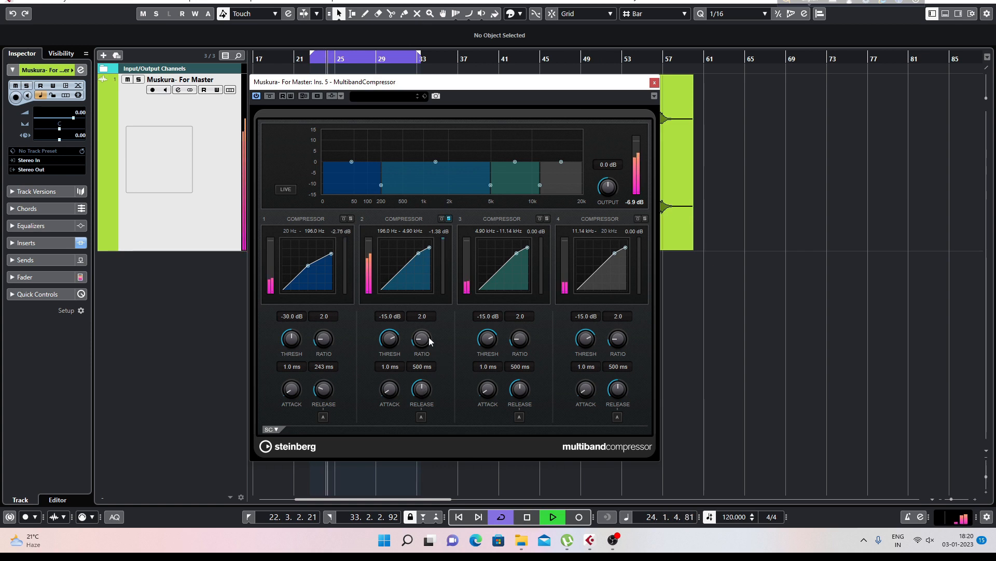
{"action": "left_click_drag", "start_coordinate": [422, 389], "coordinate": [414, 412]}
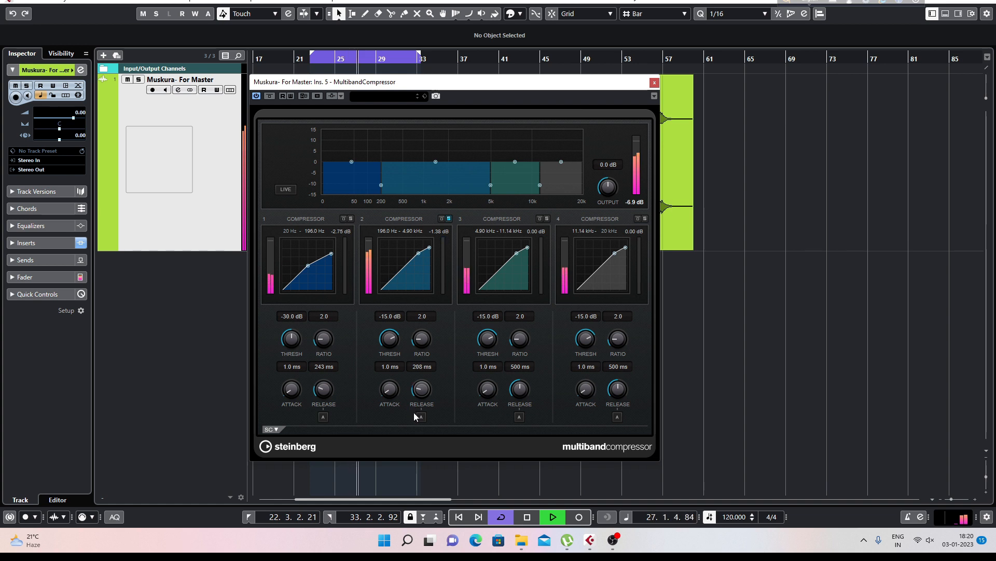
{"action": "left_click", "coordinate": [421, 315]}
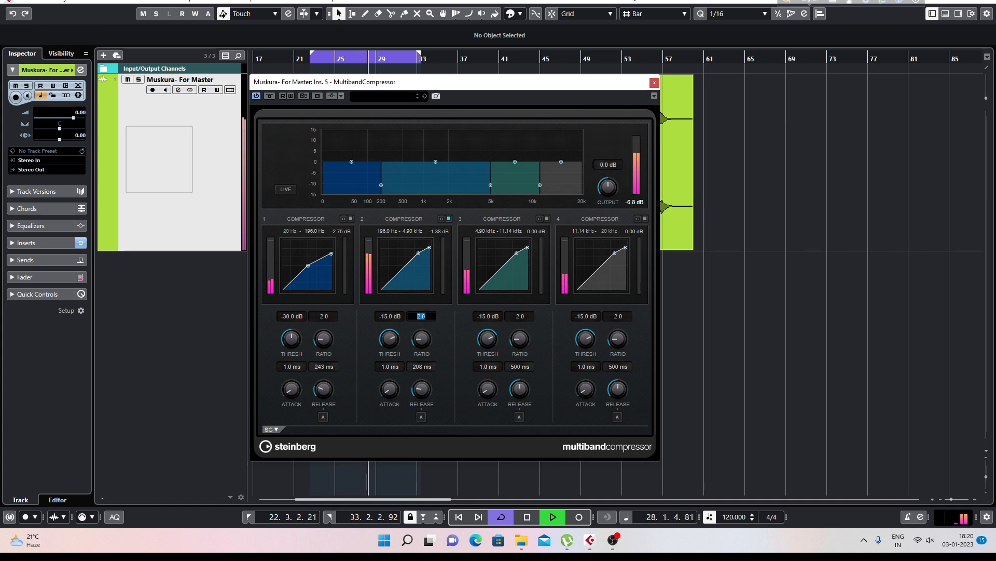
{"action": "type", "text": "1.5"}
{"action": "key", "text": "Return"}
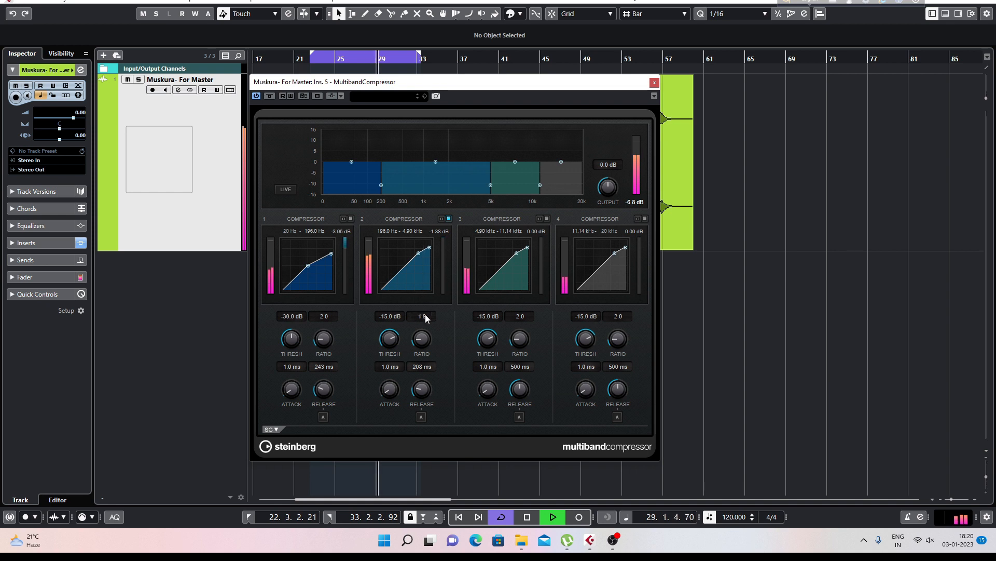
Fine-tune band 2 to a -20.4 dB threshold and 178 ms release while auditioning the loop
{"action": "left_click_drag", "start_coordinate": [389, 339], "coordinate": [387, 343]}
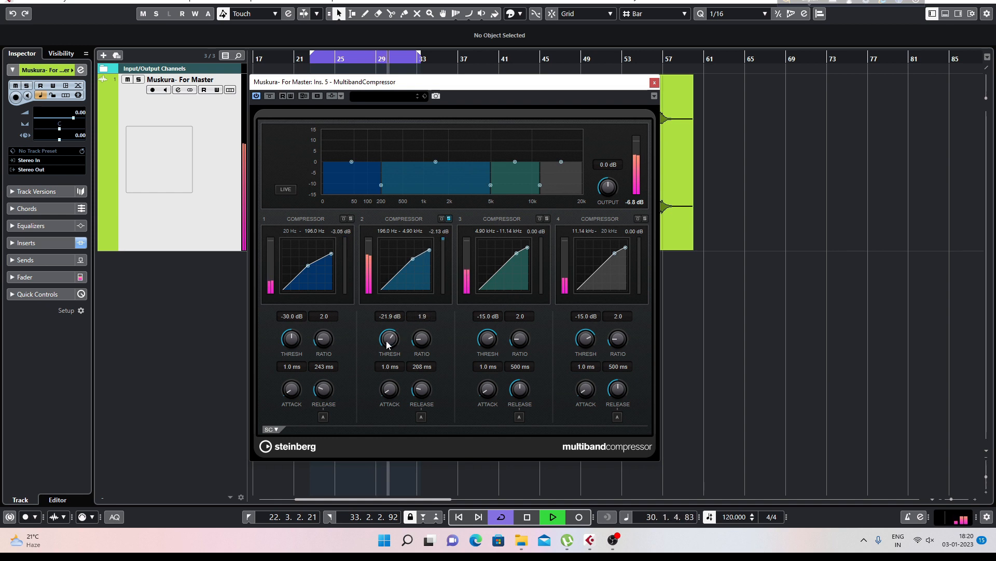
{"action": "scroll", "coordinate": [386, 344], "scroll_direction": "up", "scroll_amount": 3}
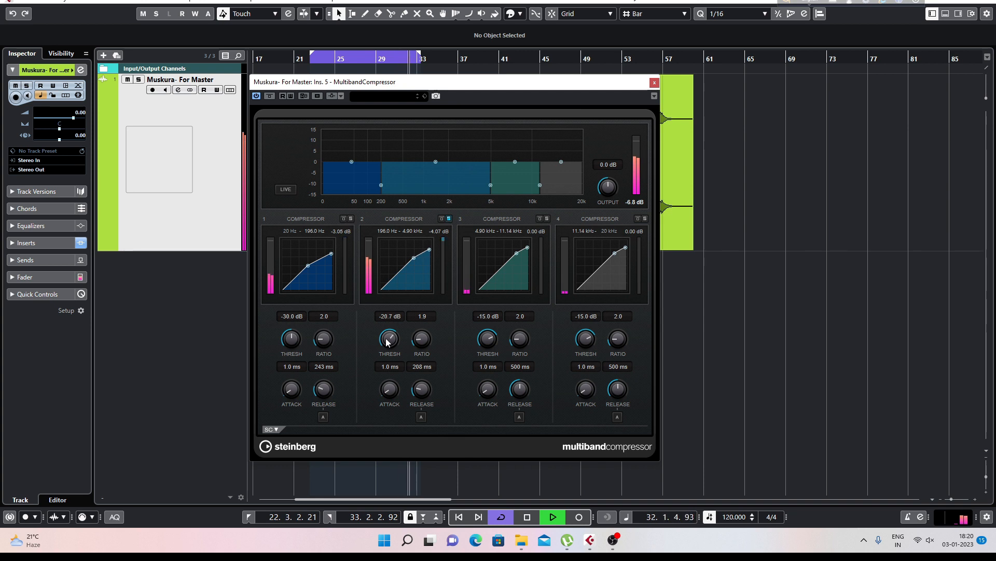
{"action": "scroll", "coordinate": [413, 389], "scroll_direction": "down", "scroll_amount": 3}
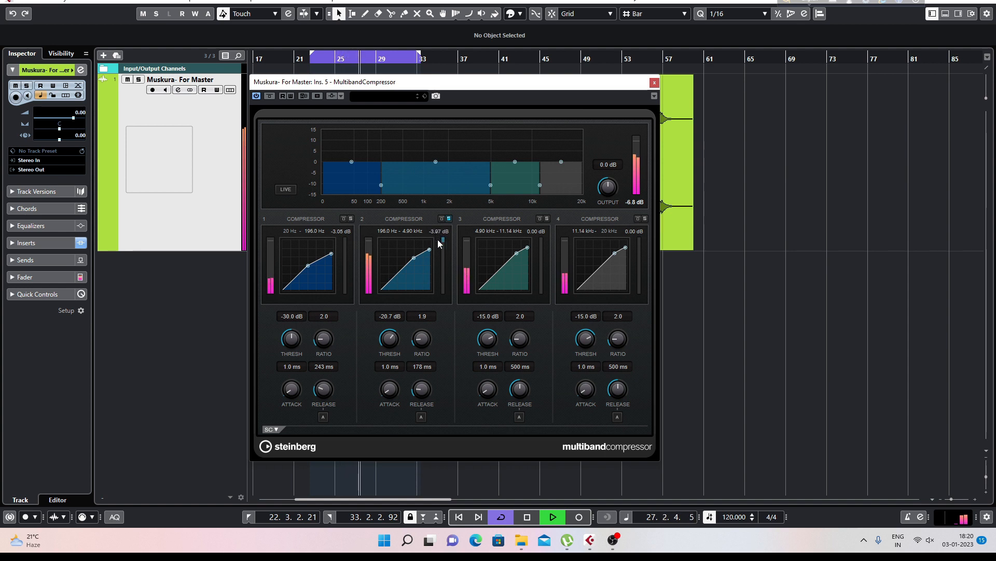
{"action": "key", "text": "space"}
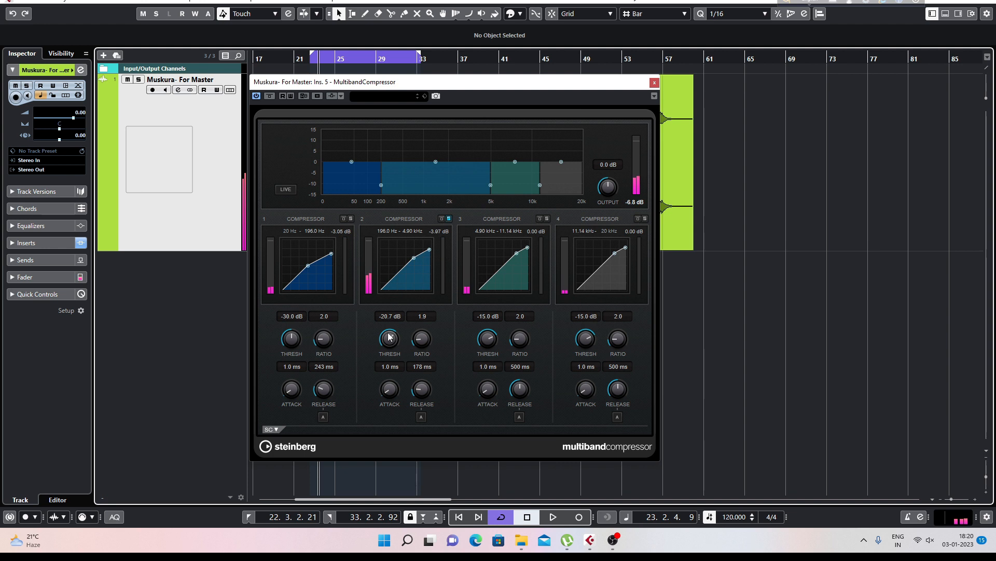
{"action": "left_click_drag", "start_coordinate": [390, 338], "coordinate": [390, 336]}
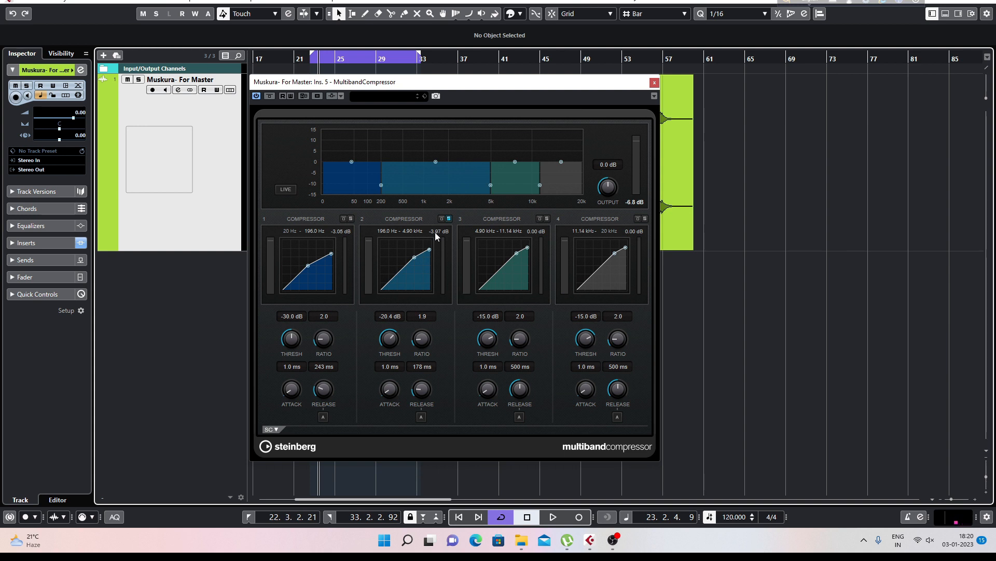
{"action": "key", "text": "space"}
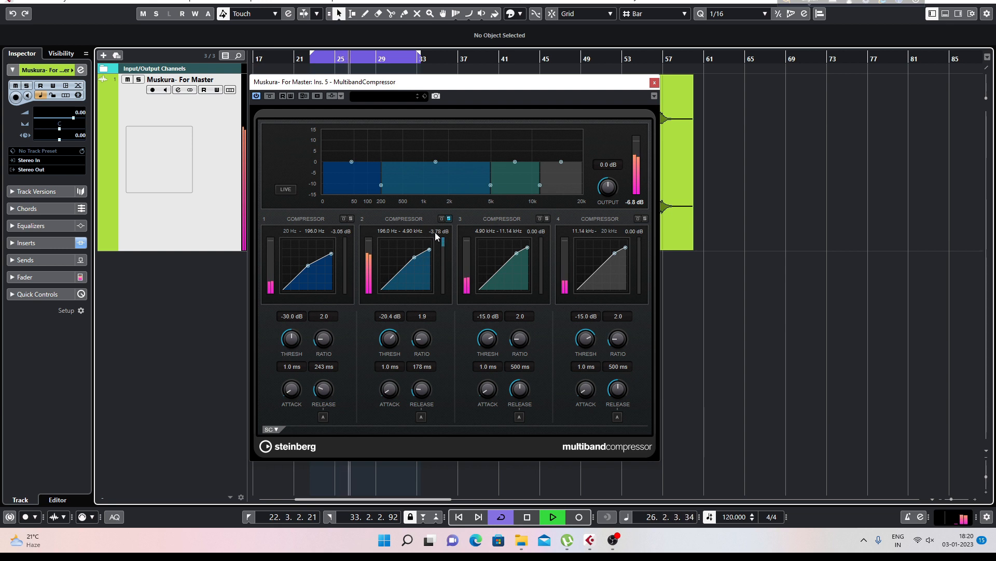
{"action": "key", "text": "space"}
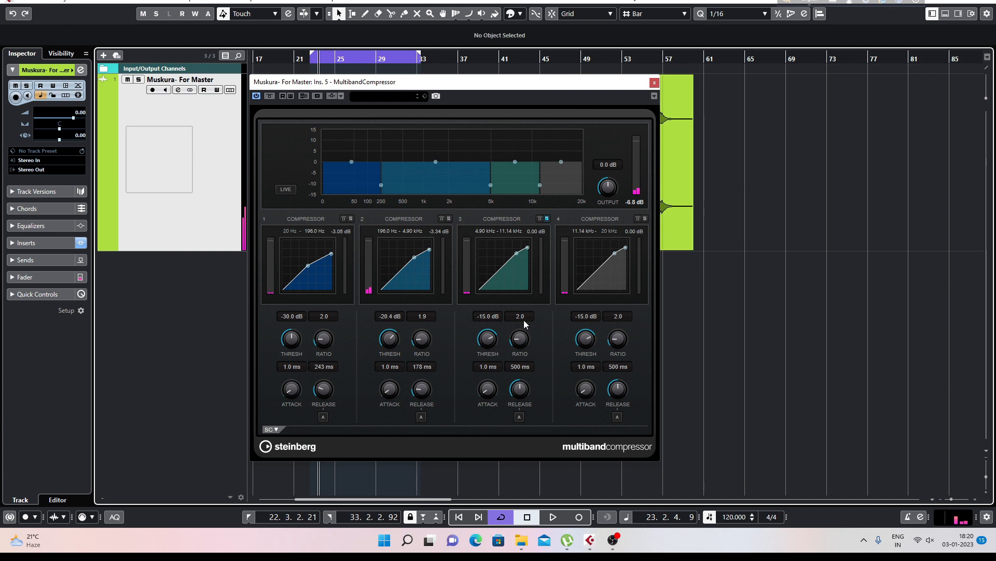
With band 3 soloed during playback, set its release to 198 ms, threshold to -21.6 dB and ratio to 2.1
{"action": "key", "text": "space"}
{"action": "left_click_drag", "start_coordinate": [519, 389], "coordinate": [514, 410]}
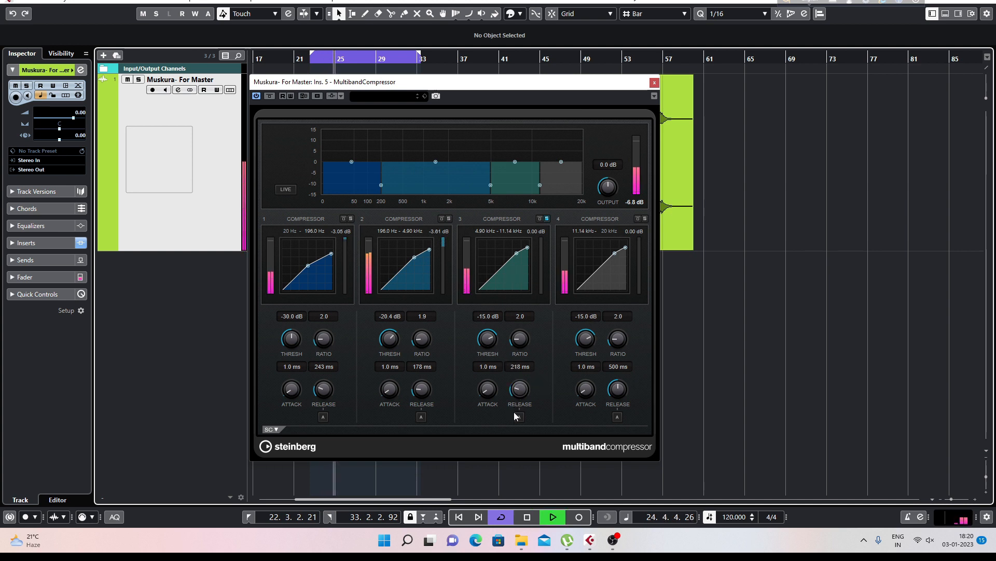
{"action": "left_click_drag", "start_coordinate": [484, 333], "coordinate": [484, 340]}
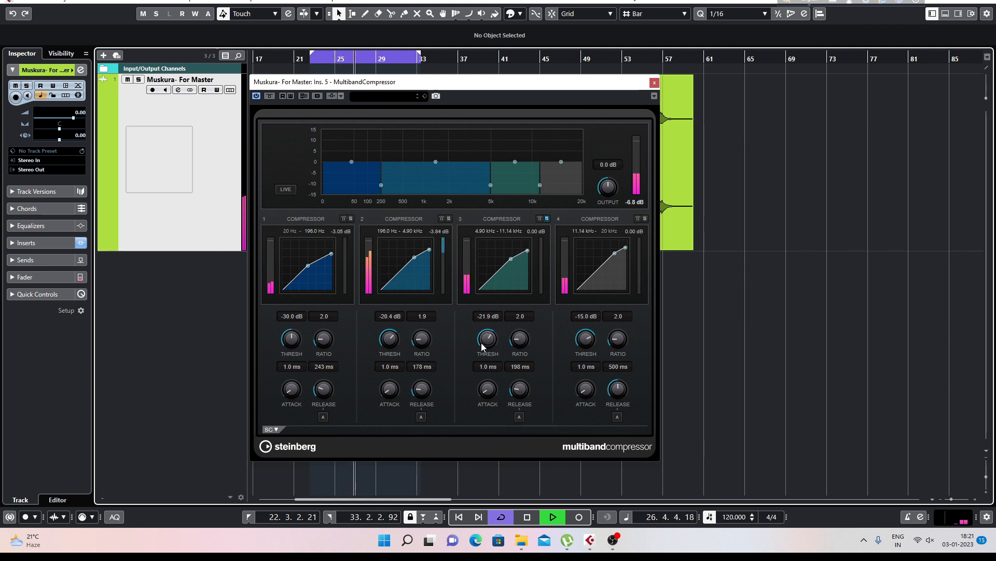
{"action": "left_click", "coordinate": [519, 315]}
{"action": "type", "text": "2.1"}
{"action": "key", "text": "Return"}
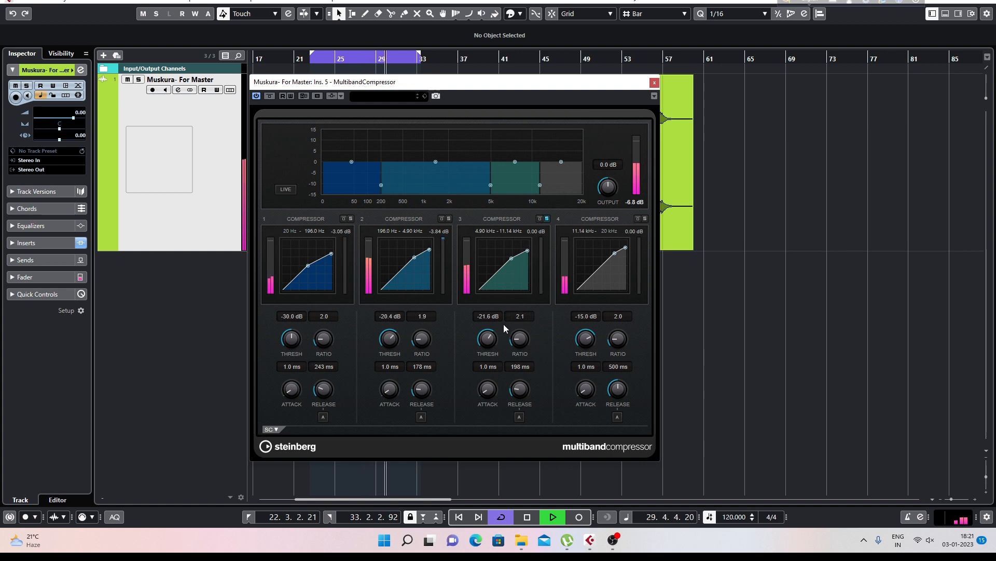
Fine-tune band 3's threshold to -35.4 dB while auditioning the loop
{"action": "scroll", "coordinate": [481, 341], "scroll_direction": "down", "scroll_amount": 5}
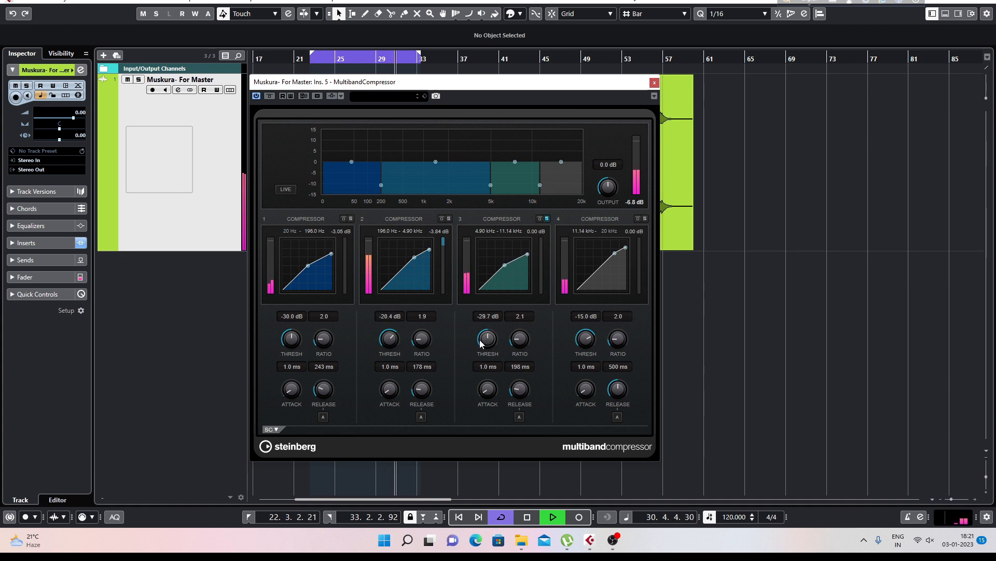
{"action": "scroll", "coordinate": [481, 345], "scroll_direction": "down", "scroll_amount": 3}
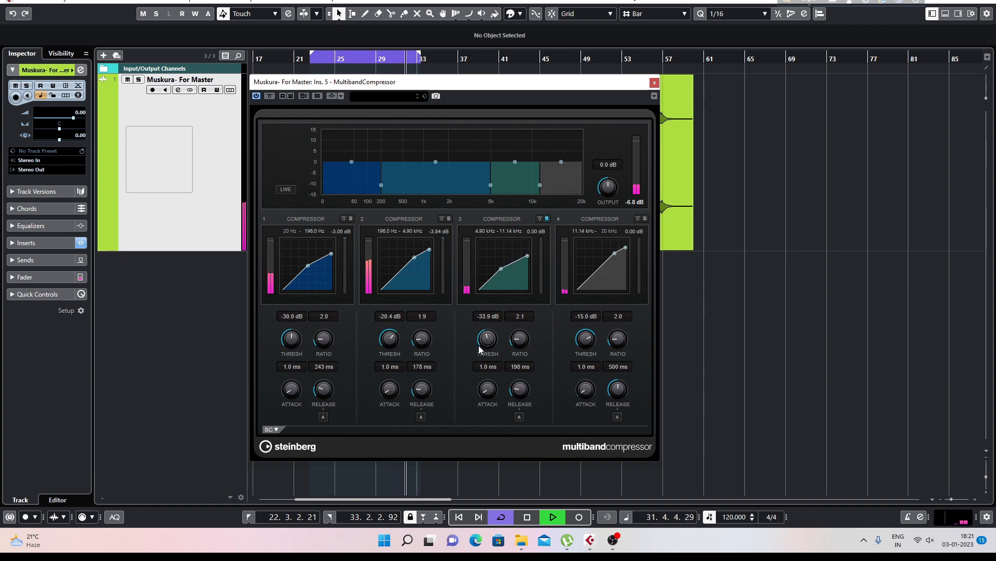
{"action": "scroll", "coordinate": [481, 342], "scroll_direction": "down", "scroll_amount": 1}
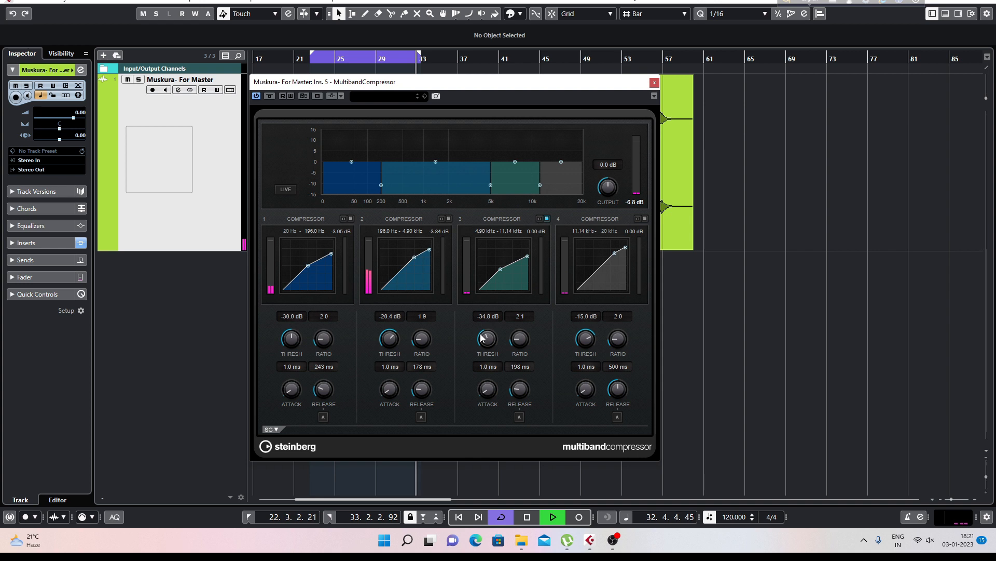
{"action": "scroll", "coordinate": [482, 343], "scroll_direction": "down", "scroll_amount": 3}
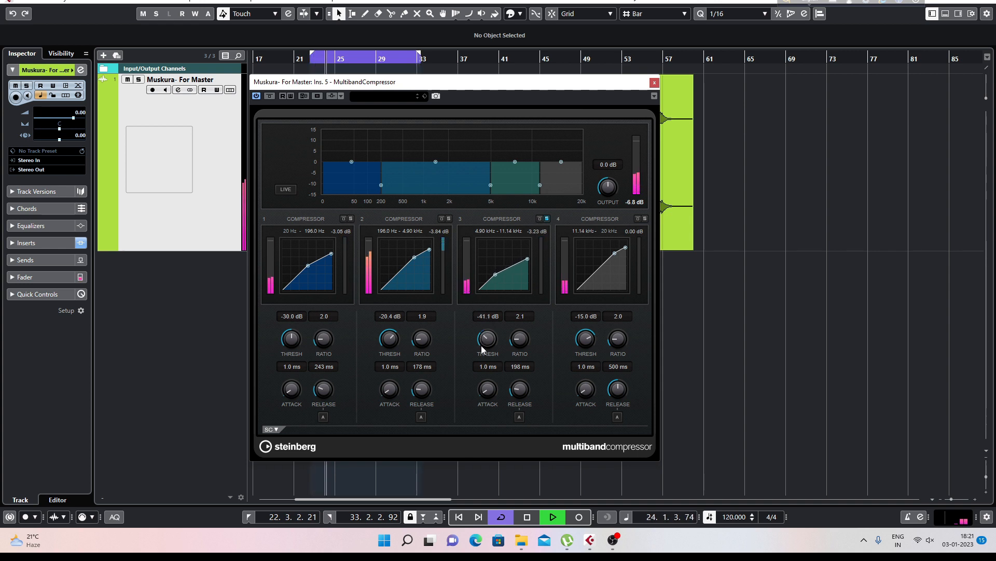
{"action": "scroll", "coordinate": [481, 345], "scroll_direction": "up", "scroll_amount": 1}
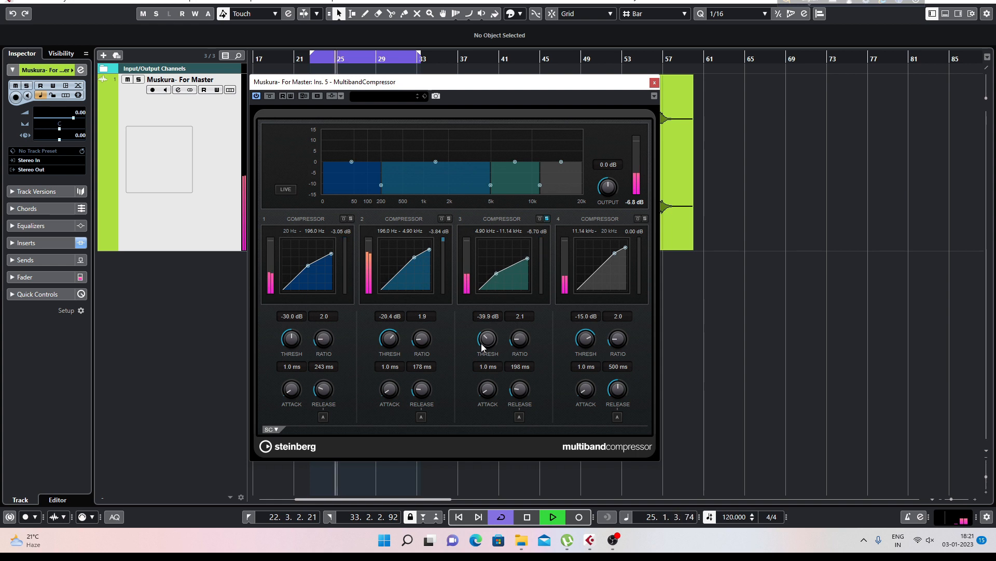
{"action": "scroll", "coordinate": [482, 344], "scroll_direction": "up", "scroll_amount": 1}
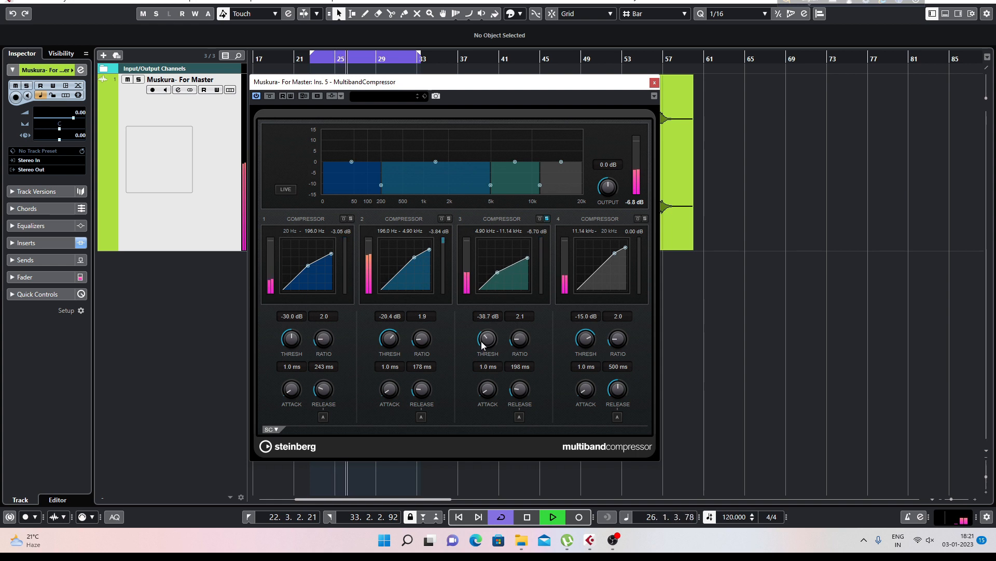
{"action": "scroll", "coordinate": [482, 344], "scroll_direction": "up", "scroll_amount": 1}
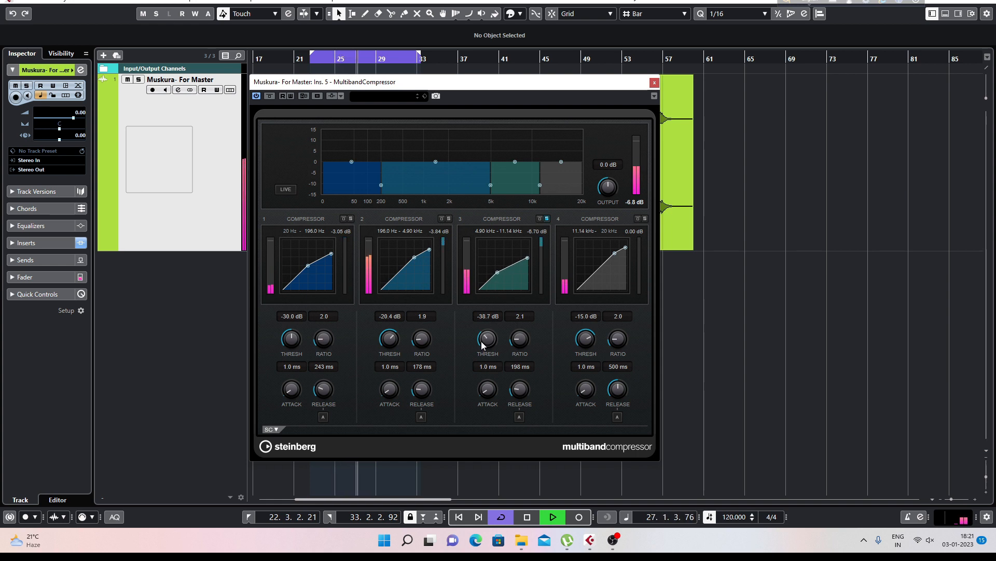
{"action": "scroll", "coordinate": [481, 341], "scroll_direction": "up", "scroll_amount": 1}
{"action": "scroll", "coordinate": [482, 340], "scroll_direction": "up", "scroll_amount": 1}
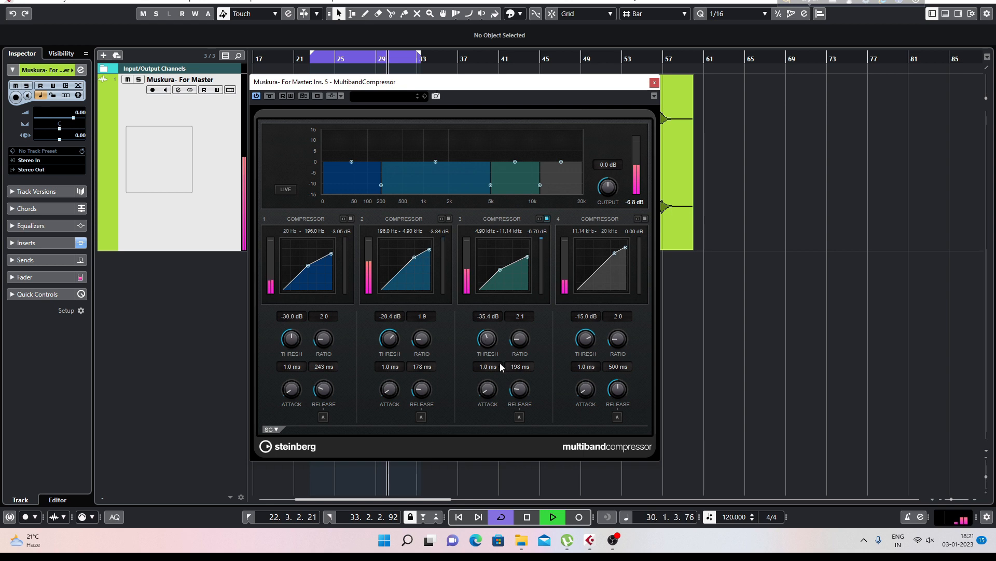
Shorten band 3's release to 139 ms and reset its peak gain-reduction readout while checking the compression during playback
{"action": "scroll", "coordinate": [516, 390], "scroll_direction": "down", "scroll_amount": 3}
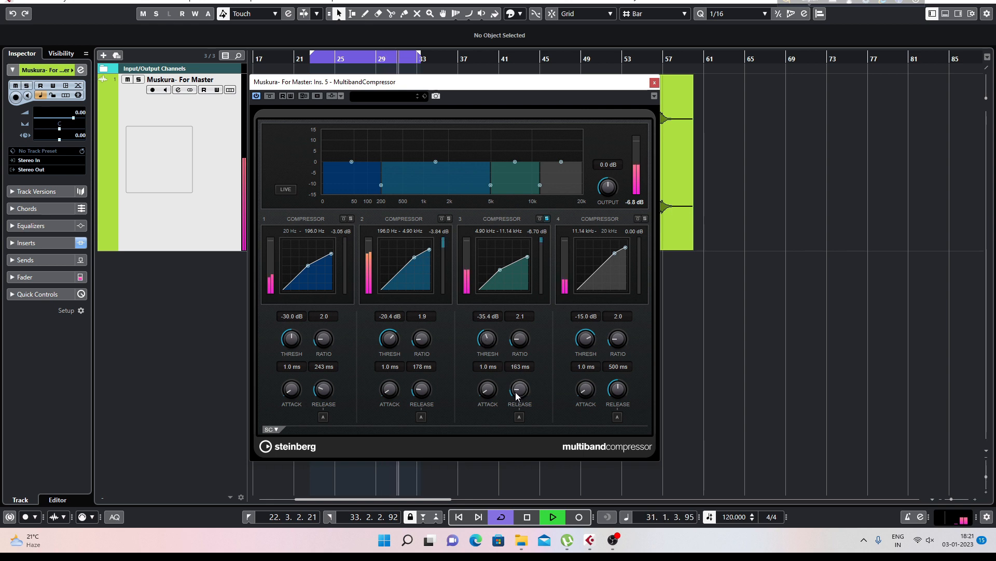
{"action": "scroll", "coordinate": [516, 397], "scroll_direction": "down", "scroll_amount": 1}
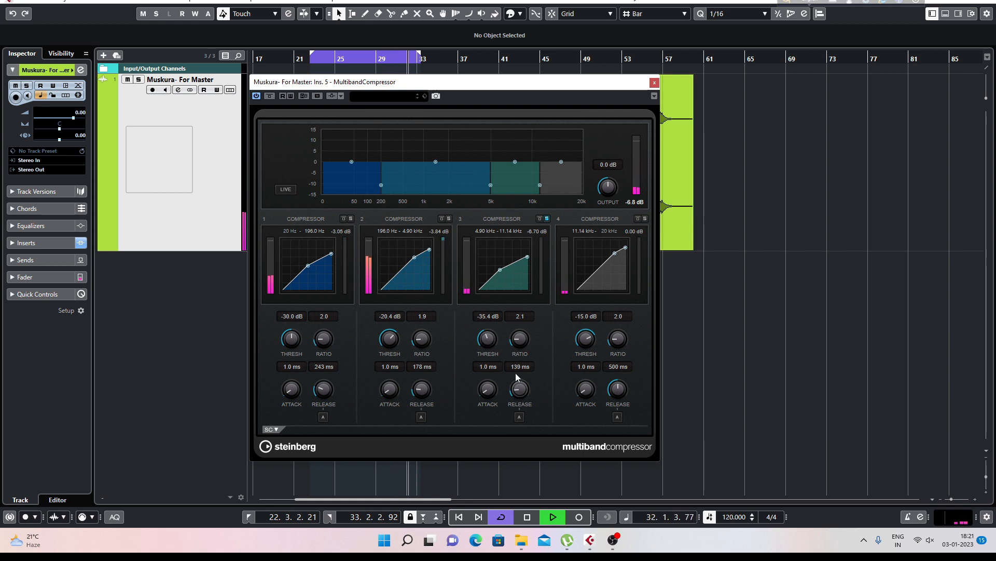
{"action": "left_click", "coordinate": [535, 231]}
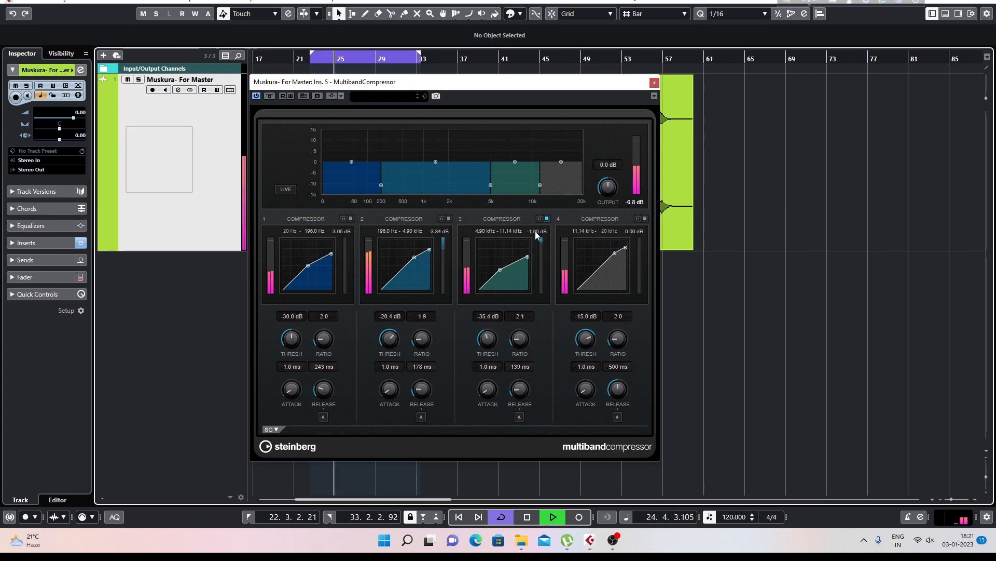
{"action": "left_click", "coordinate": [535, 232]}
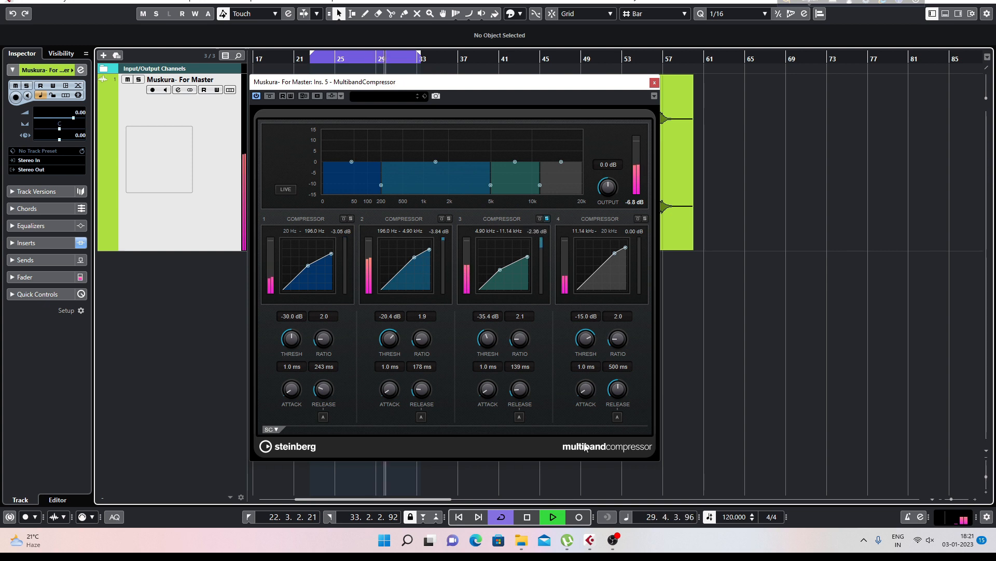
{"action": "key", "text": "space"}
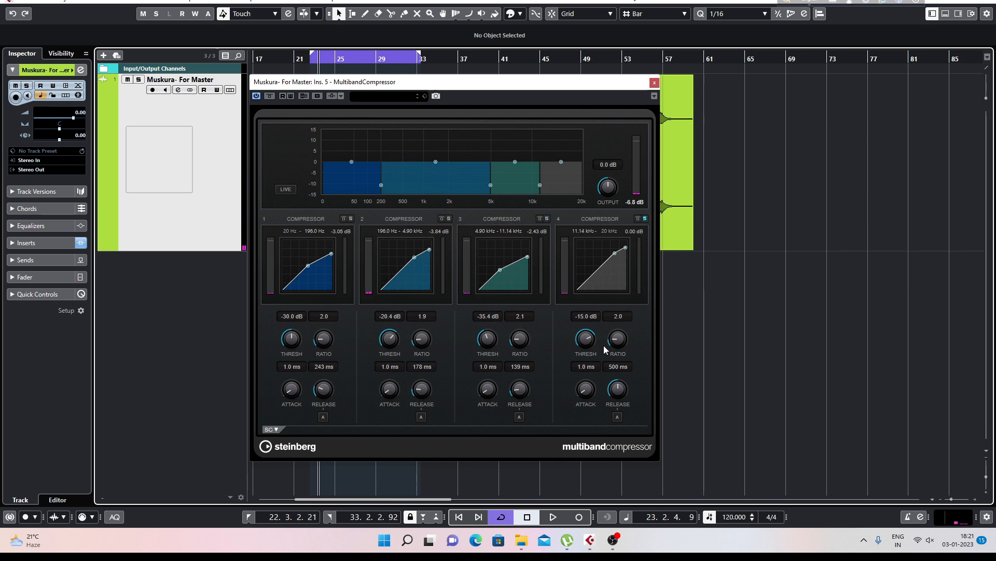
Solo band 4 and, during playback, set its release to 193 ms, ratio to 2.0 and threshold to -36.6 dB
{"action": "key", "text": "space"}
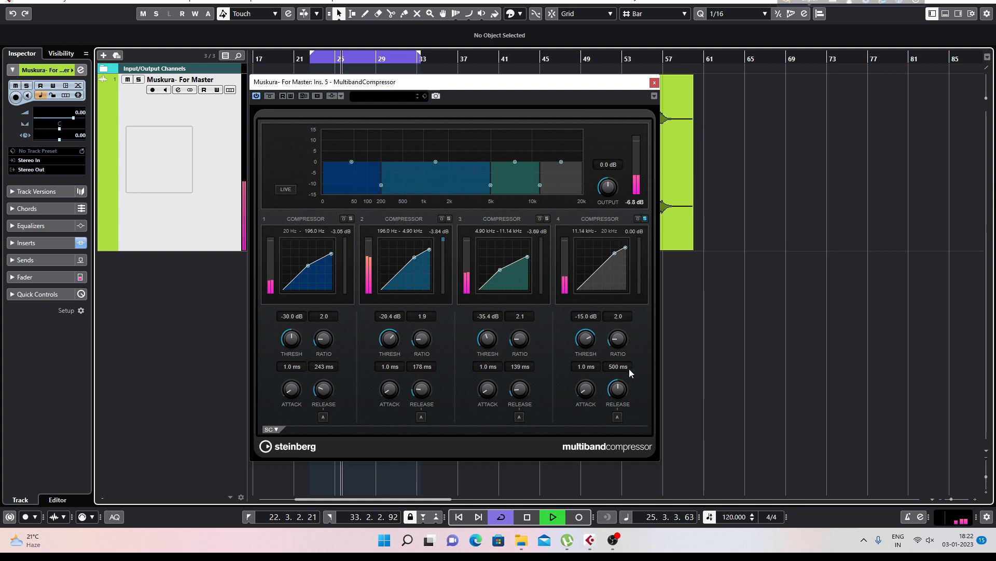
{"action": "left_click_drag", "start_coordinate": [615, 399], "coordinate": [615, 399]}
{"action": "double_click", "coordinate": [619, 316]}
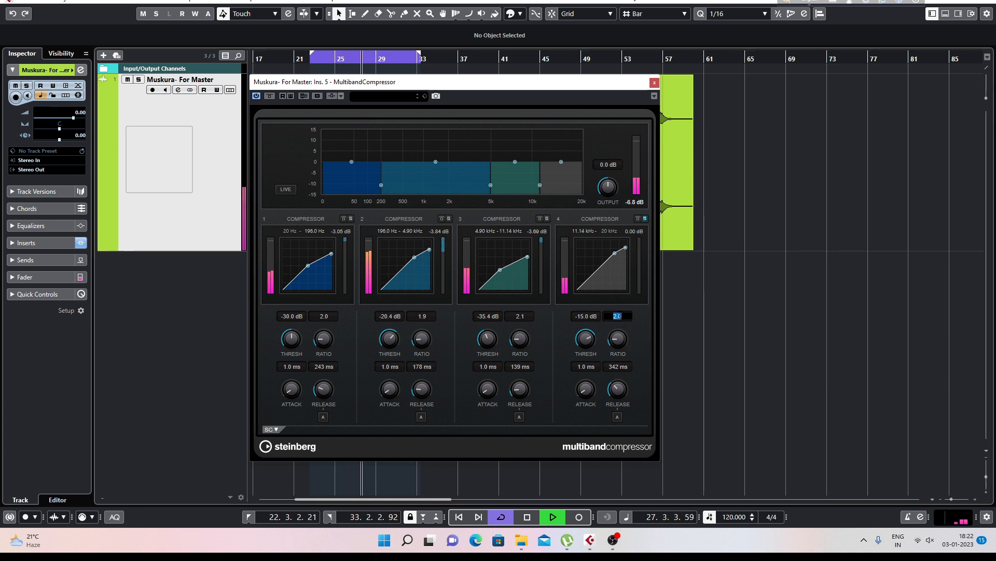
{"action": "type", "text": "2.0"}
{"action": "key", "text": "Return"}
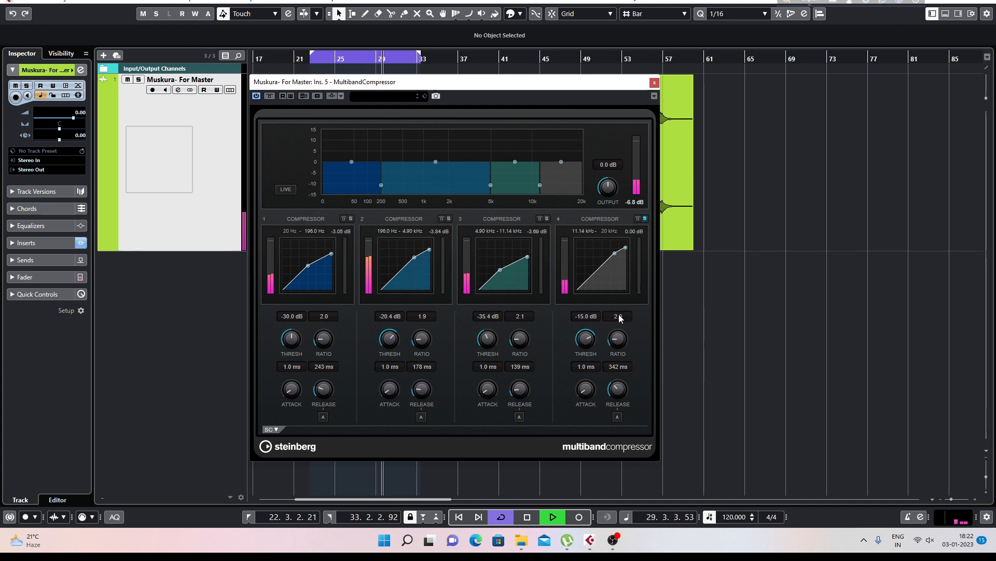
{"action": "left_click_drag", "start_coordinate": [585, 338], "coordinate": [581, 361]}
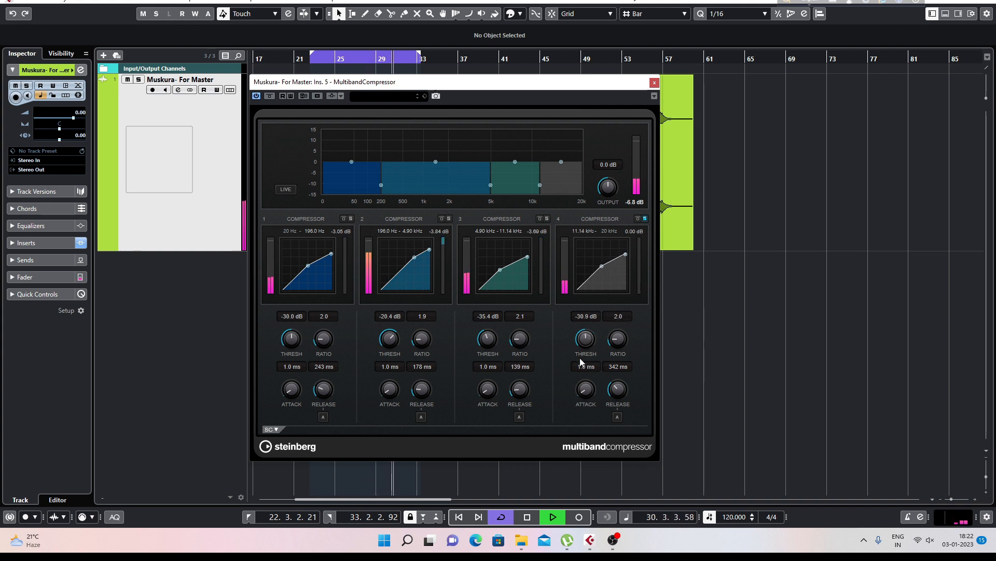
{"action": "left_click_drag", "start_coordinate": [616, 401], "coordinate": [616, 403]}
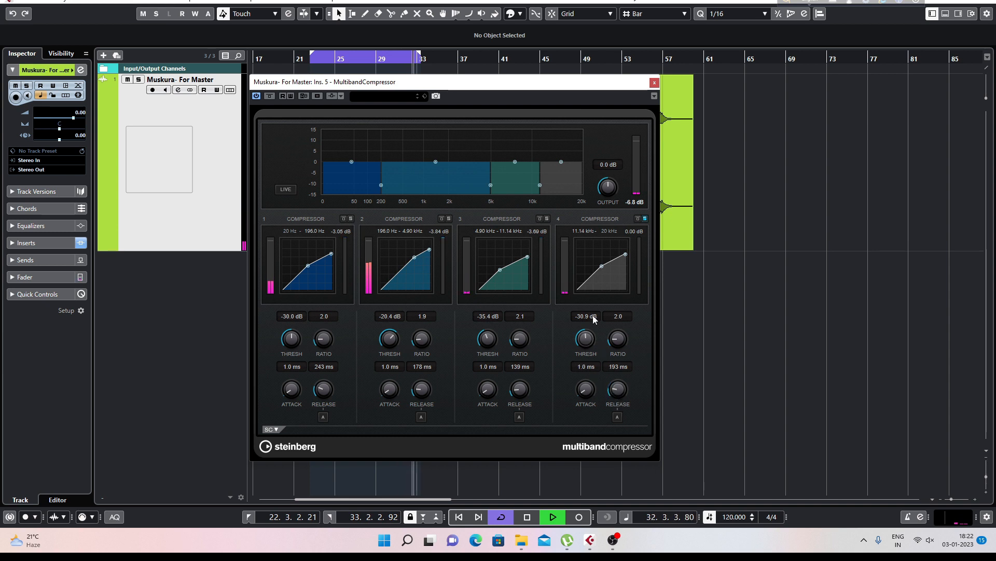
{"action": "left_click_drag", "start_coordinate": [585, 339], "coordinate": [582, 344]}
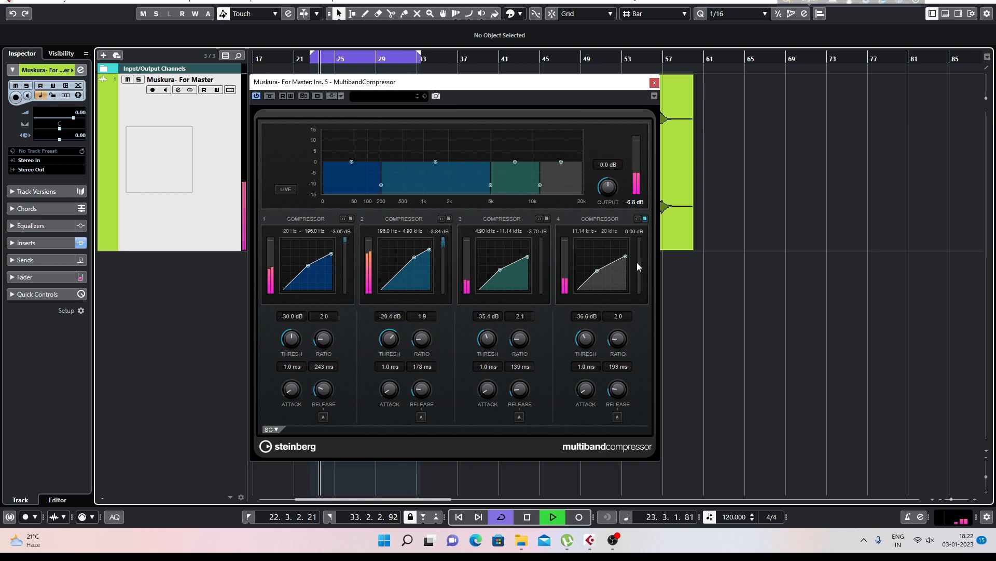
Toggle band 4's bypass repeatedly during playback to compare the soloed highs with and without compression
{"action": "left_click", "coordinate": [638, 219]}
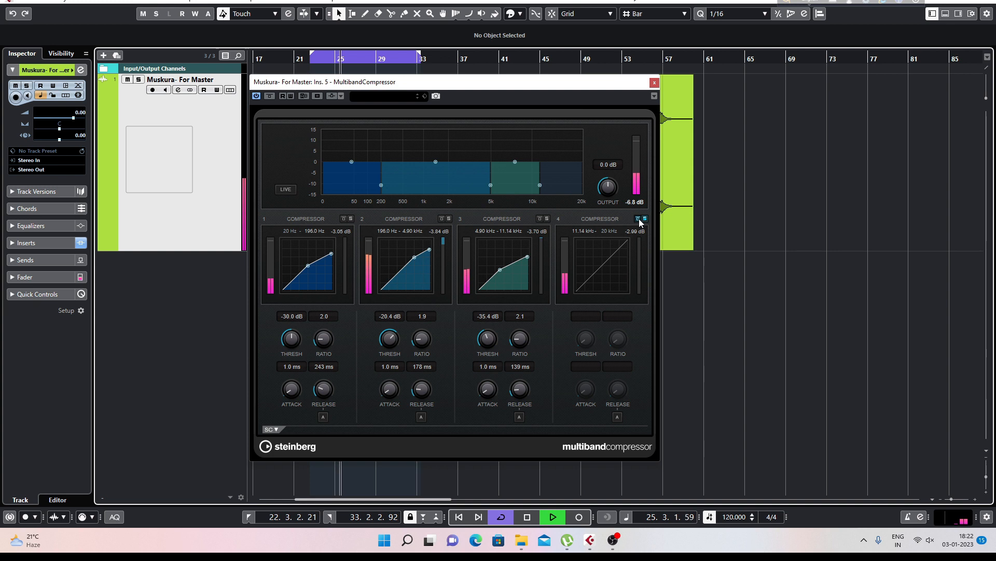
{"action": "left_click", "coordinate": [639, 219]}
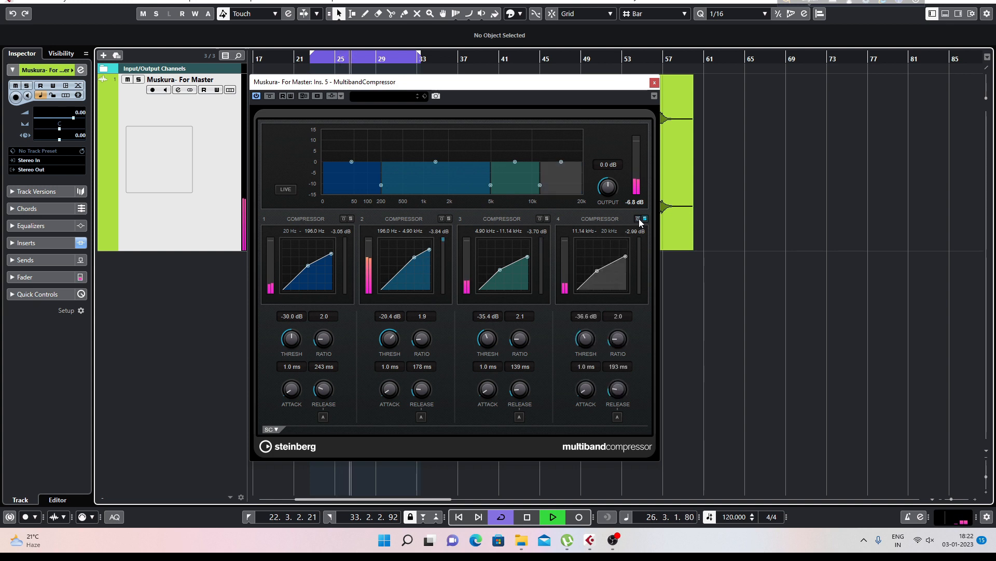
{"action": "left_click", "coordinate": [639, 219]}
{"action": "left_click", "coordinate": [639, 219]}
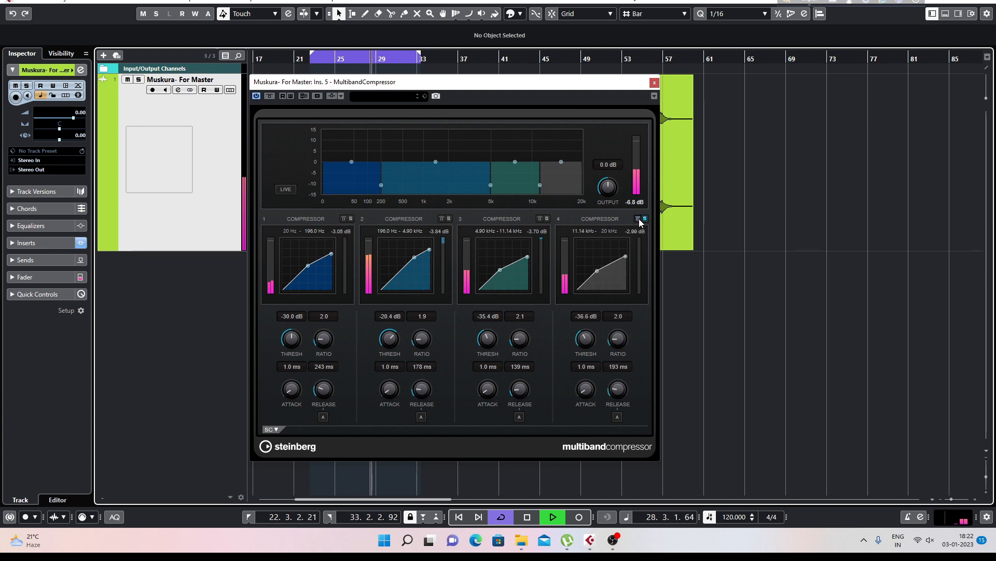
{"action": "key", "text": "space"}
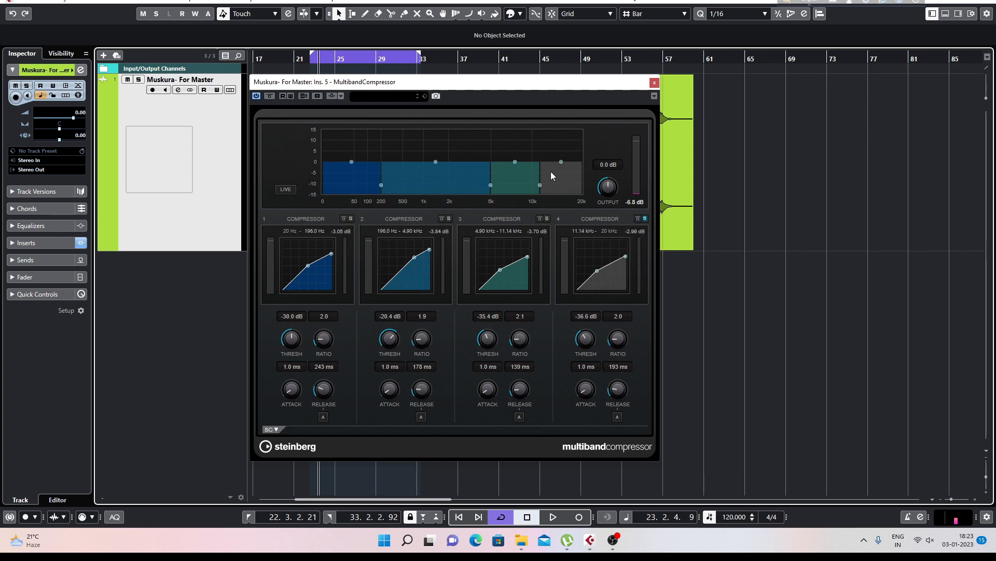
{"action": "left_click", "coordinate": [638, 219]}
{"action": "key", "text": "space"}
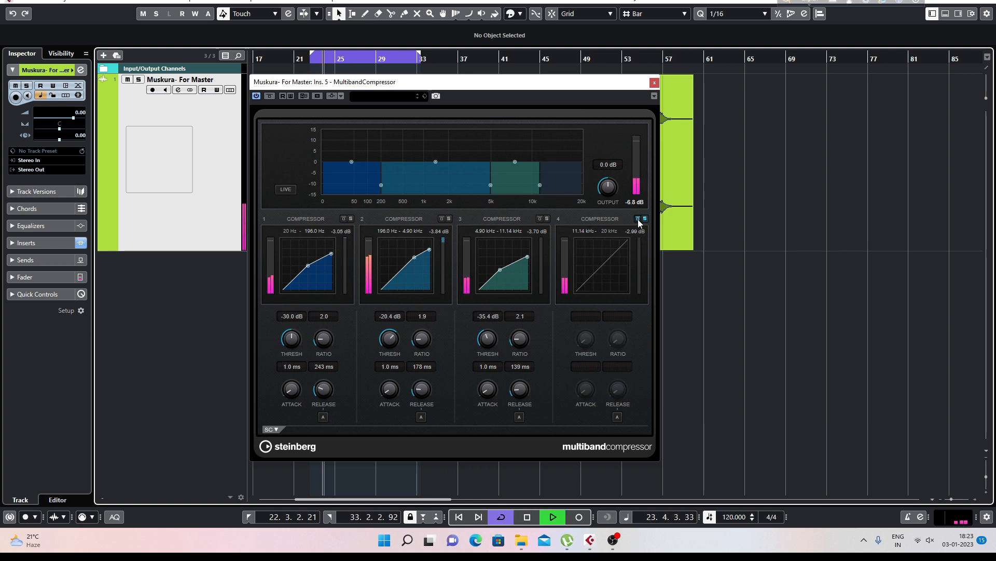
{"action": "left_click", "coordinate": [638, 218]}
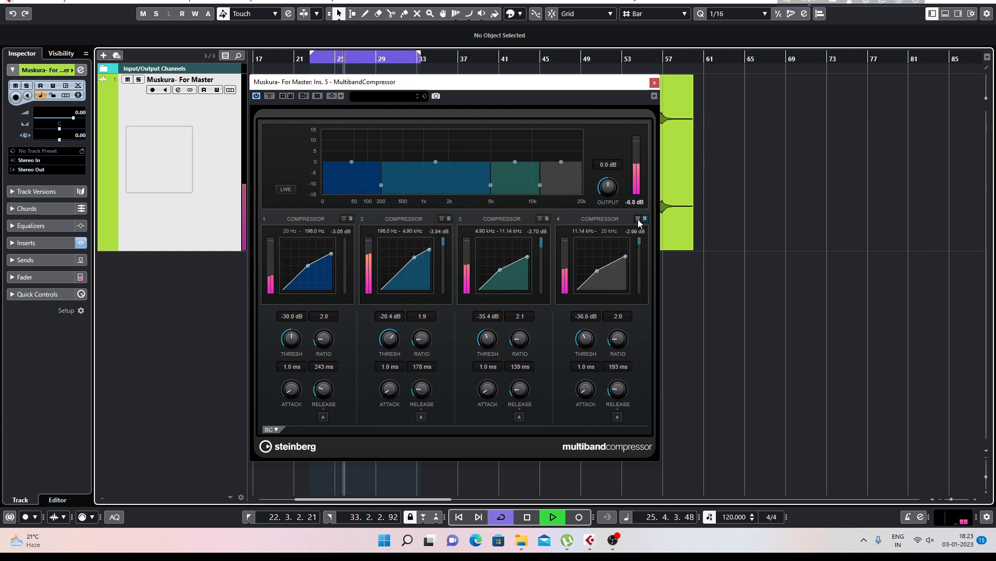
{"action": "left_click", "coordinate": [638, 219]}
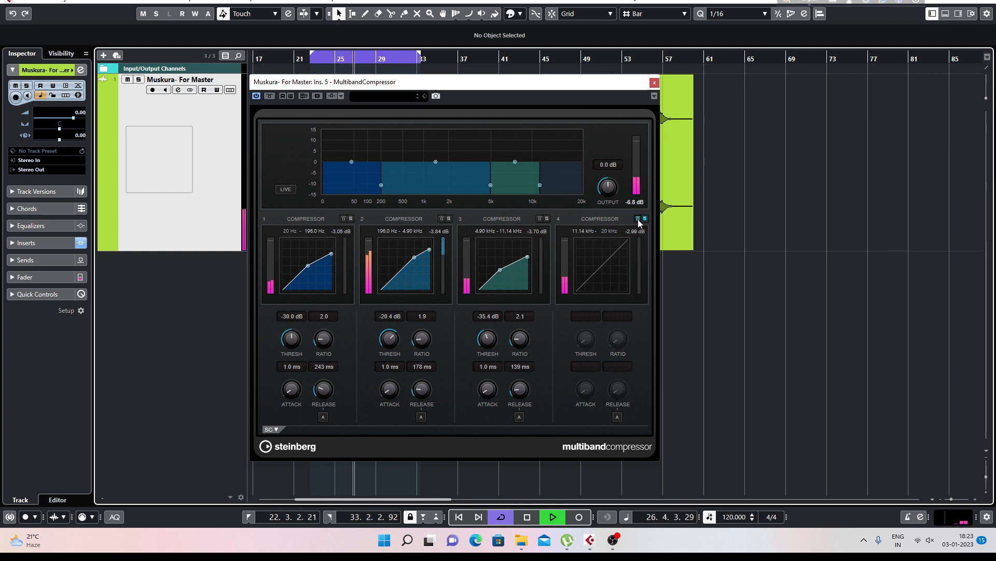
{"action": "left_click", "coordinate": [638, 220]}
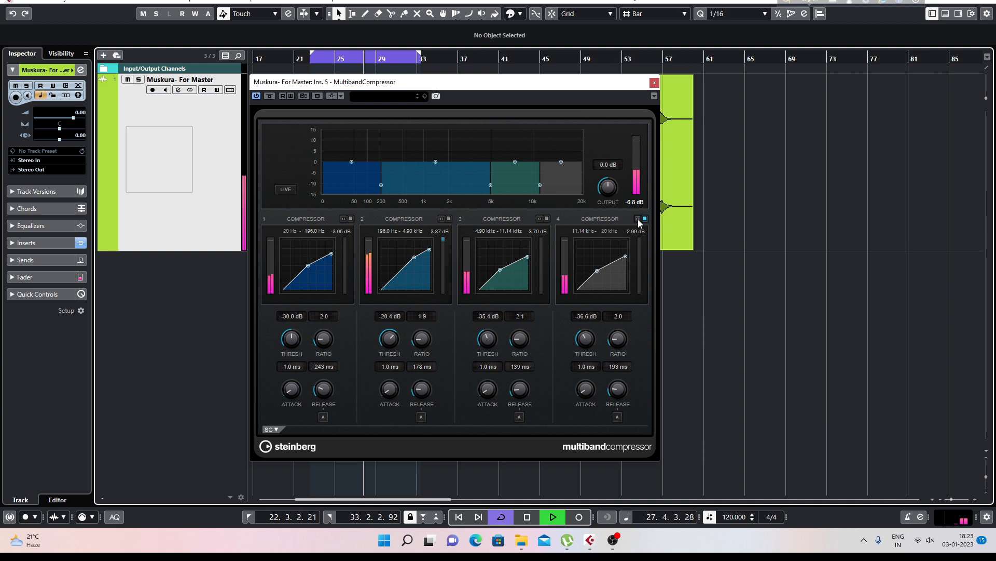
{"action": "left_click", "coordinate": [638, 220]}
{"action": "left_click", "coordinate": [639, 220]}
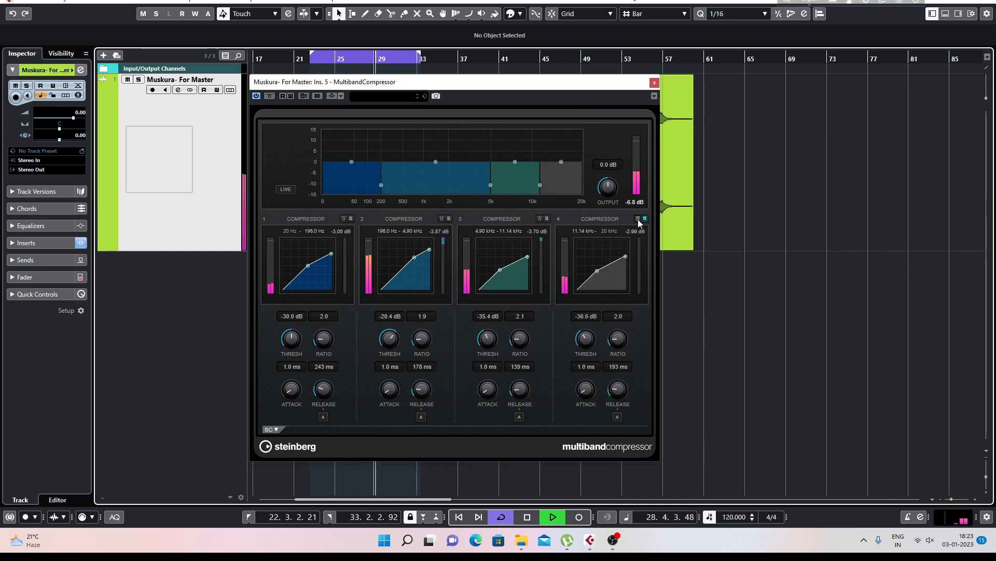
{"action": "key", "text": "space"}
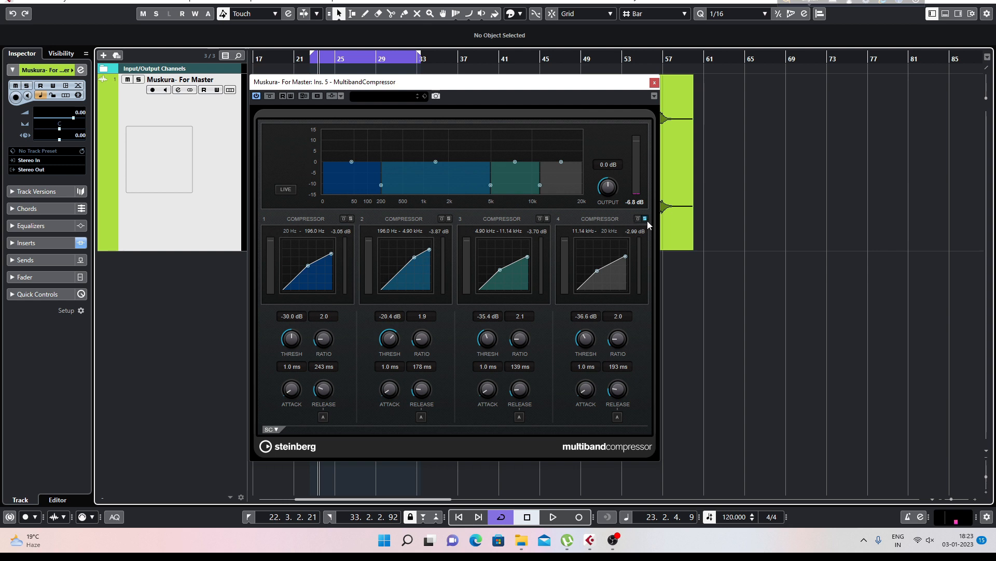
Unsolo band 4 and bypass the whole MultibandCompressor during playback to compare the full mix without it
{"action": "key", "text": "space"}
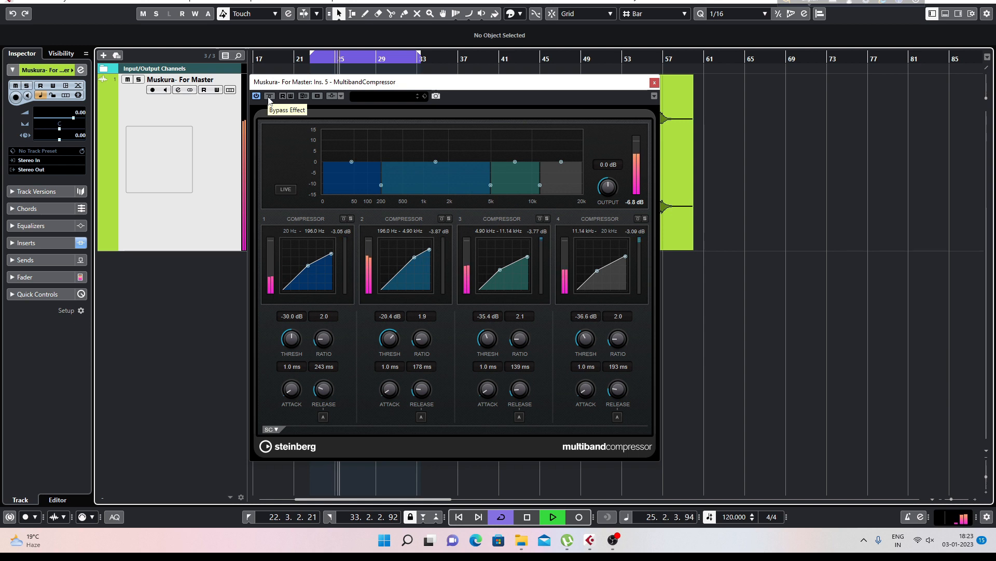
{"action": "left_click", "coordinate": [269, 96]}
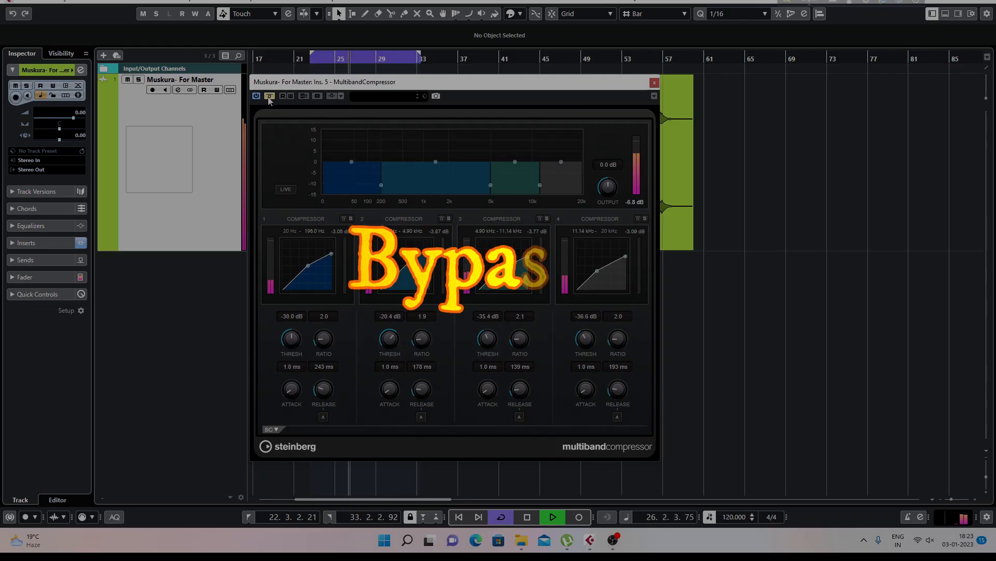
{"action": "key", "text": "space"}
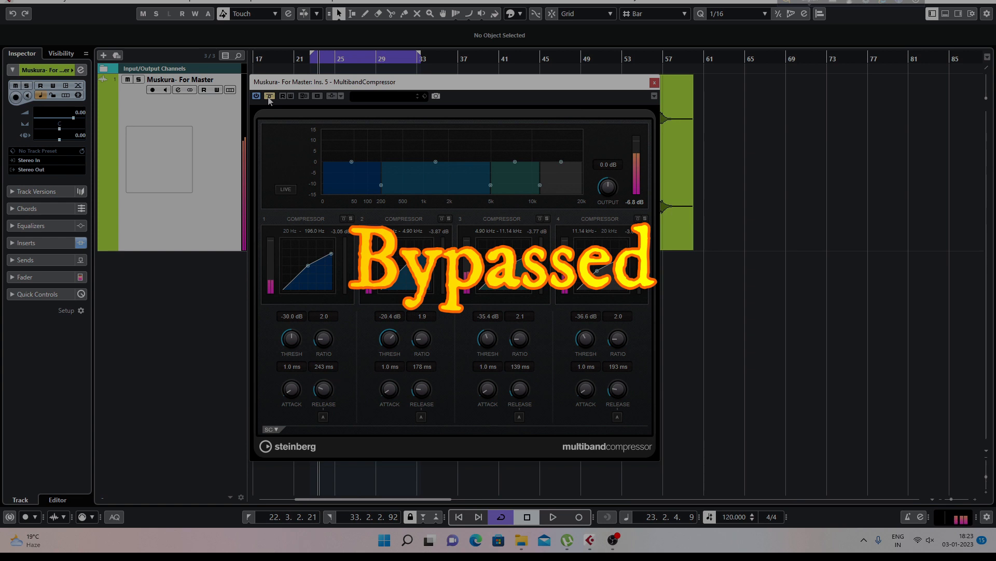
Toggle the MultibandCompressor's bypass during playback to compare the full mix with and without it, leave it active and close the plug-in
{"action": "key", "text": "space"}
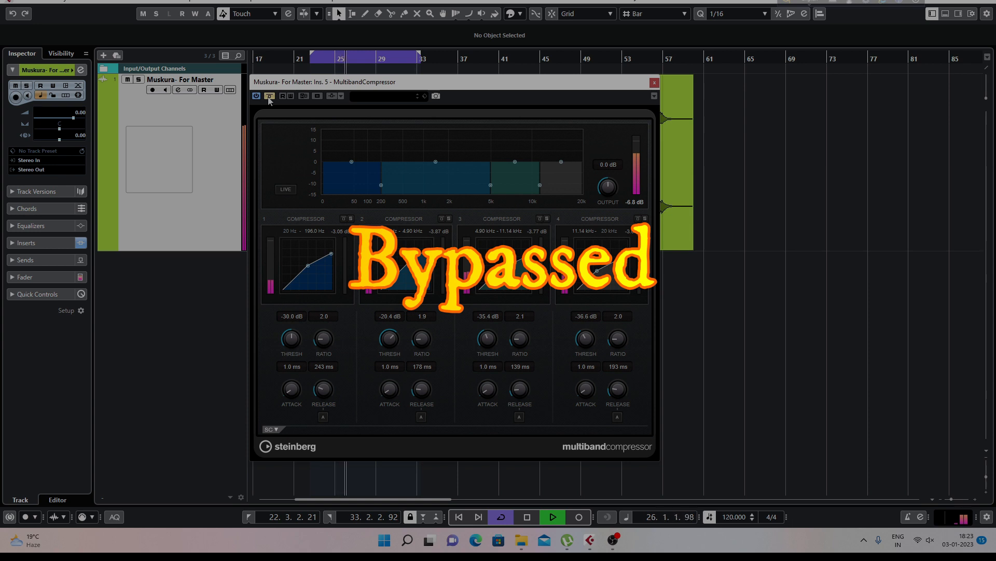
{"action": "left_click", "coordinate": [269, 98]}
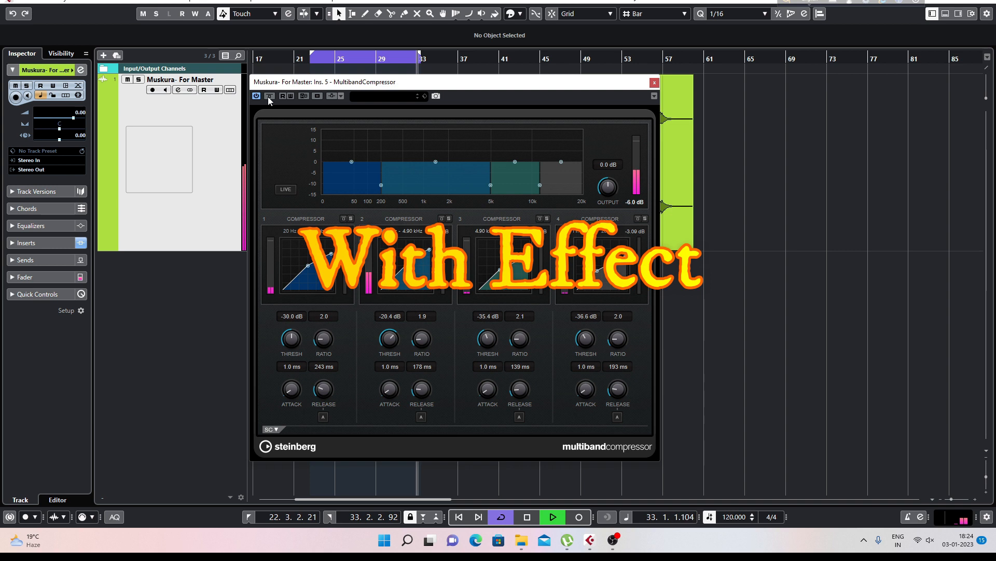
{"action": "left_click", "coordinate": [269, 97]}
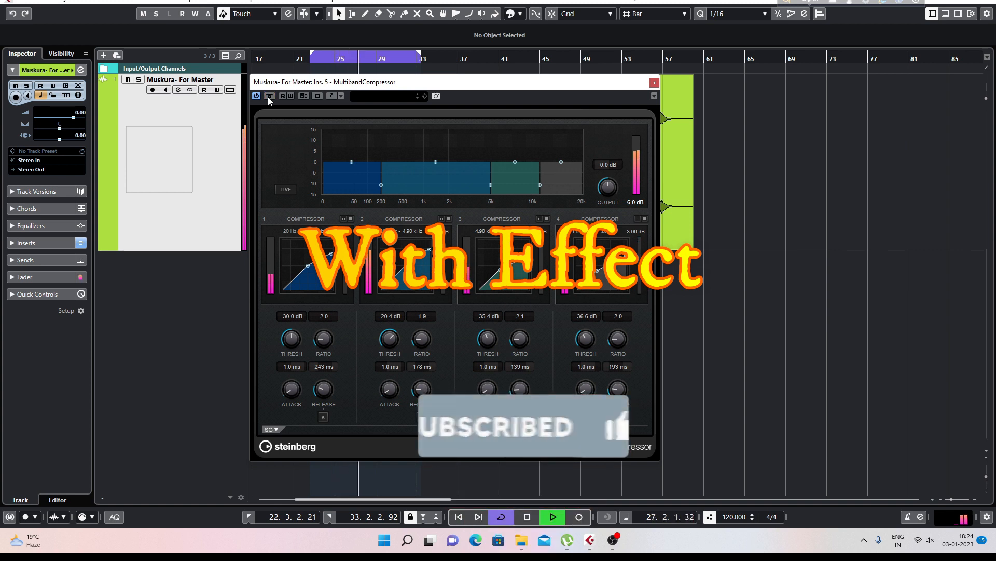
{"action": "key", "text": "space"}
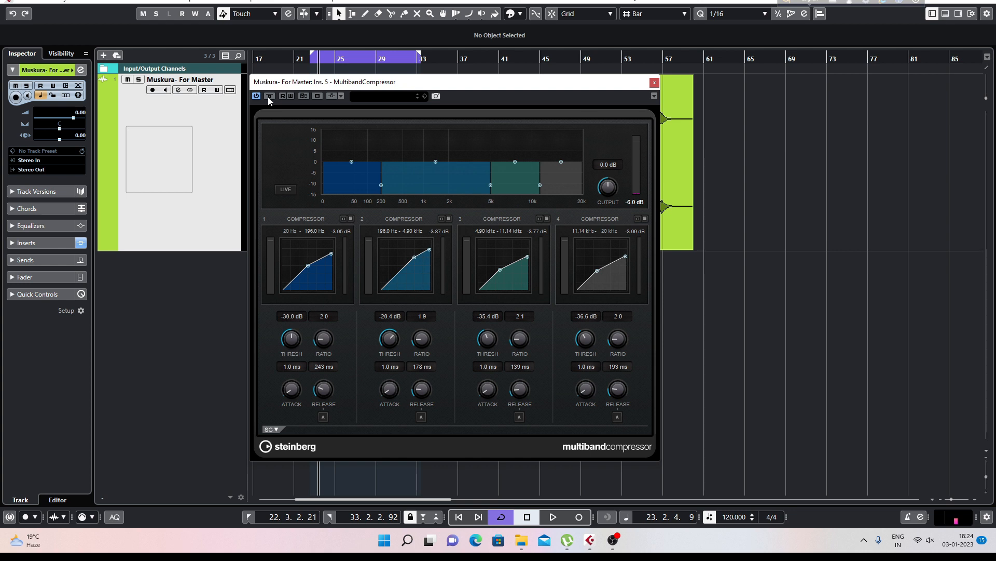
{"action": "left_click", "coordinate": [655, 83]}
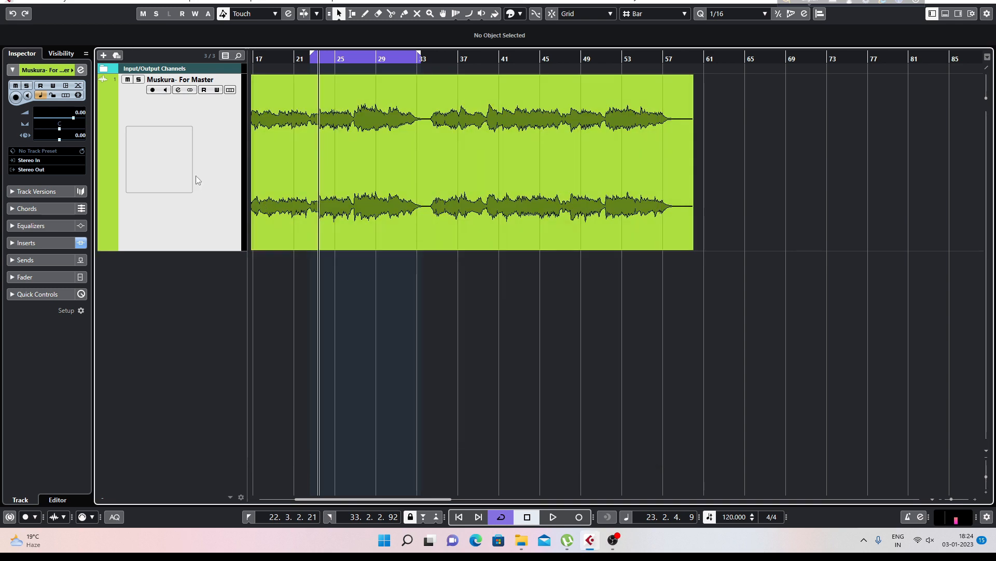
Insert ValhallaVintageVerb in the sixth insert slot of the Muskura- For Master channel, leaving only the reverb's window open
{"action": "left_click", "coordinate": [178, 89]}
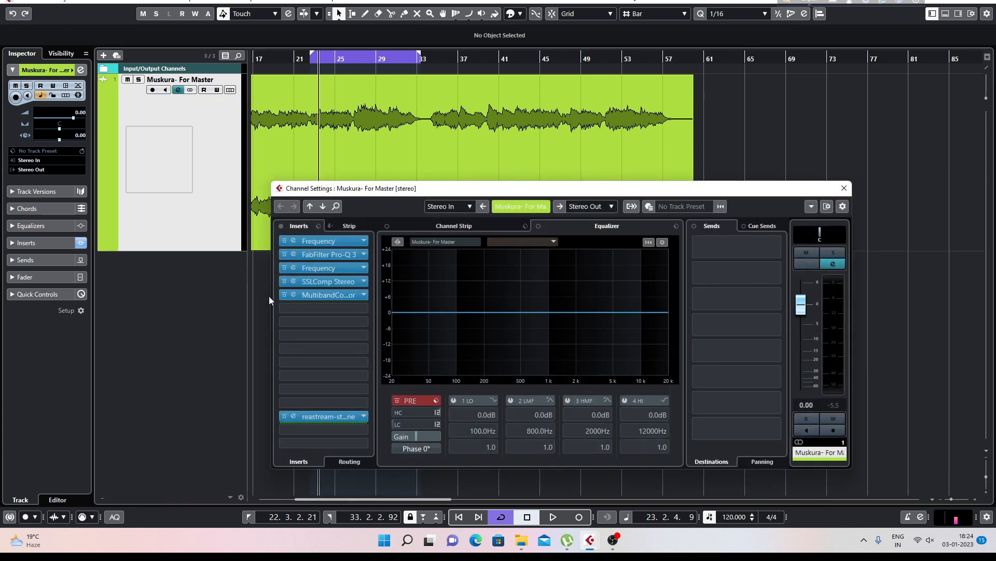
{"action": "left_click", "coordinate": [310, 307]}
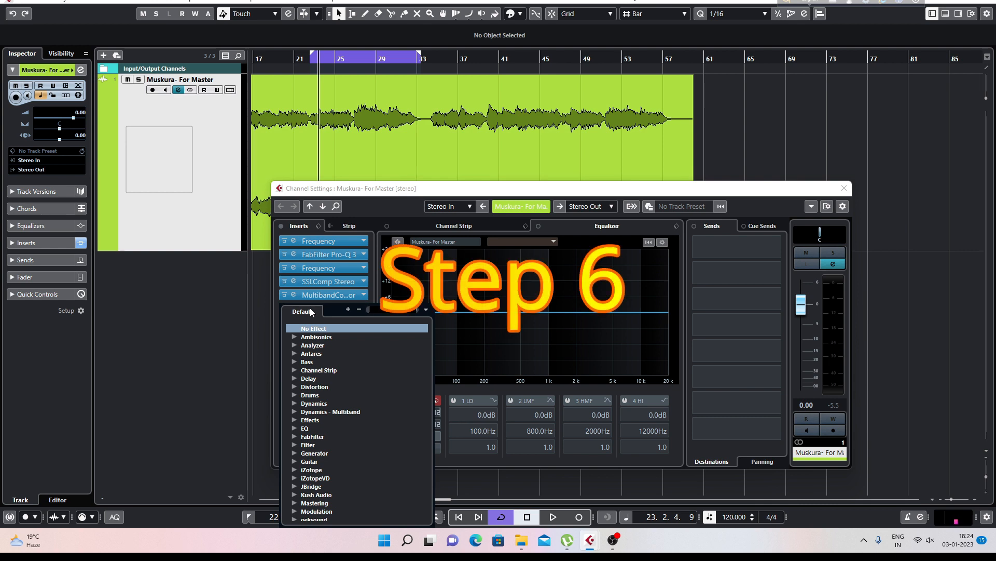
{"action": "type", "text": "valh"}
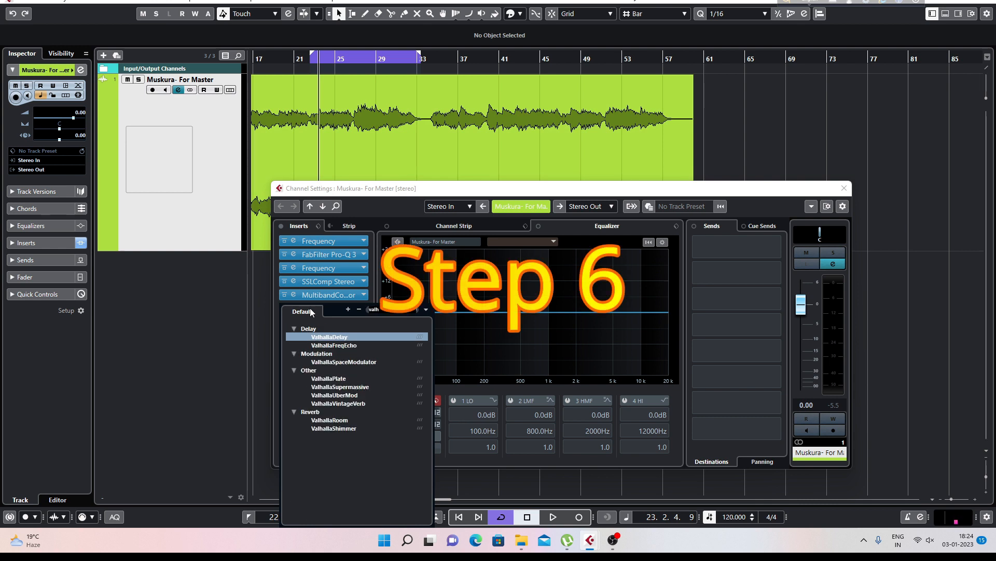
{"action": "left_click", "coordinate": [338, 404]}
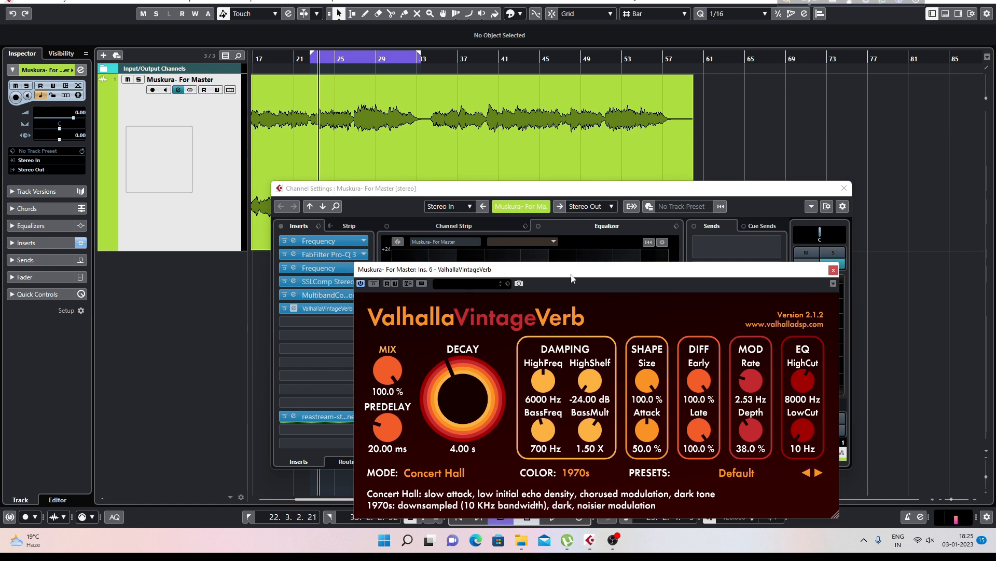
{"action": "left_click_drag", "start_coordinate": [562, 277], "coordinate": [426, 126]}
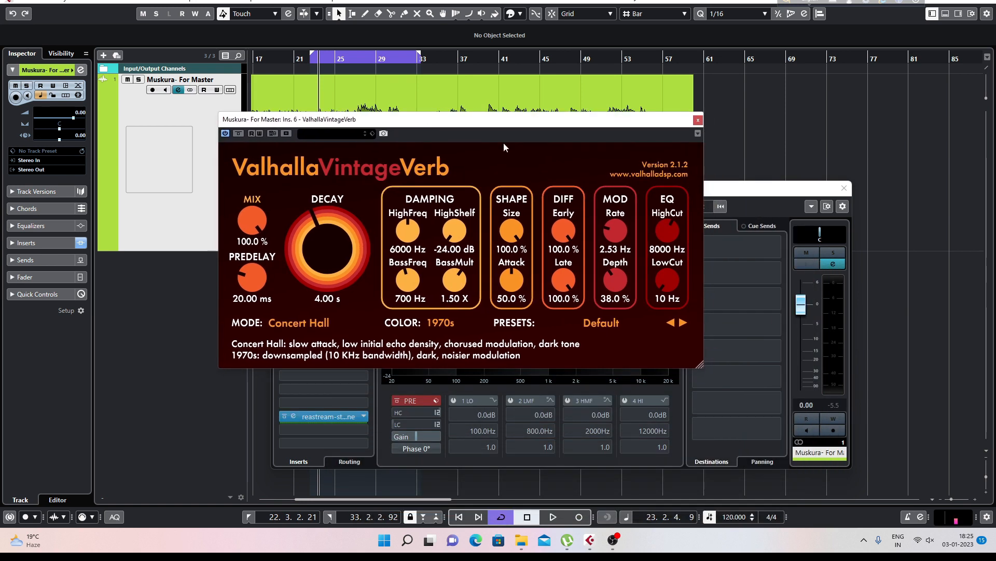
{"action": "left_click", "coordinate": [845, 188]}
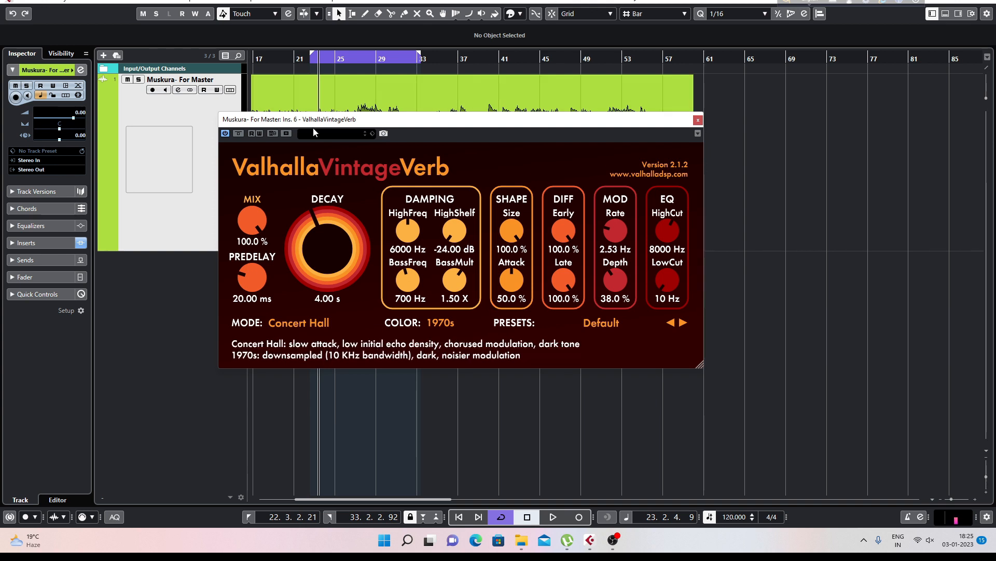
Set the reverb's mix to 23.2 %, decay to 0.35 s and predelay to 6.89 ms during playback
{"action": "mouse_move", "coordinate": [257, 214]}
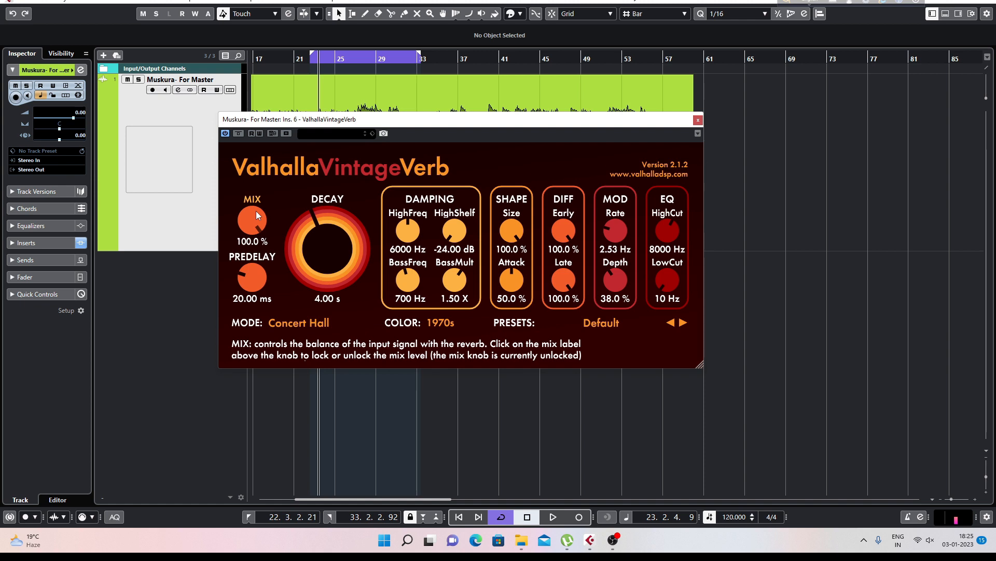
{"action": "left_click_drag", "start_coordinate": [256, 211], "coordinate": [255, 292]}
{"action": "key", "text": "space"}
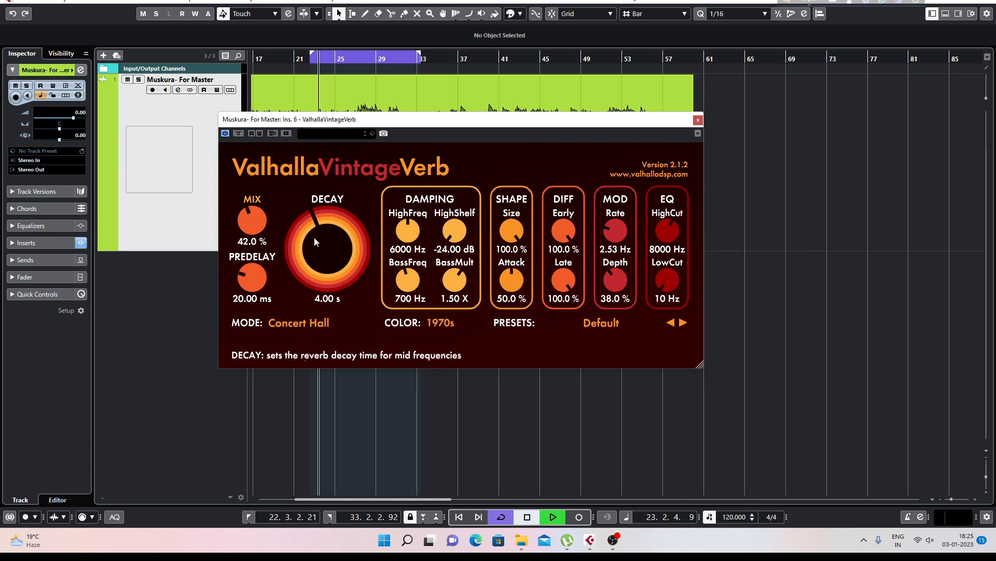
{"action": "left_click_drag", "start_coordinate": [316, 228], "coordinate": [313, 255]}
{"action": "left_click_drag", "start_coordinate": [247, 210], "coordinate": [244, 233]}
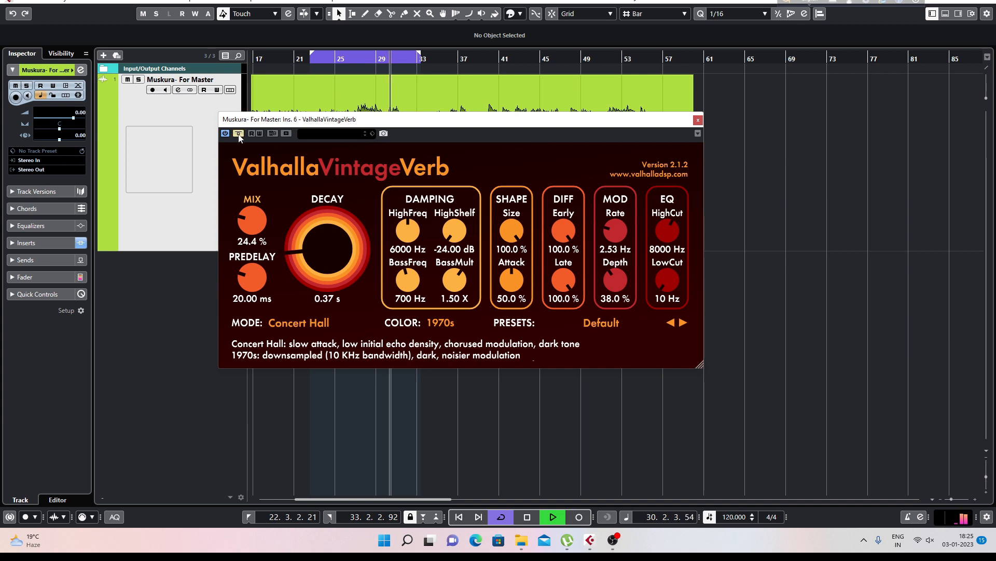
{"action": "left_click_drag", "start_coordinate": [291, 249], "coordinate": [291, 251]}
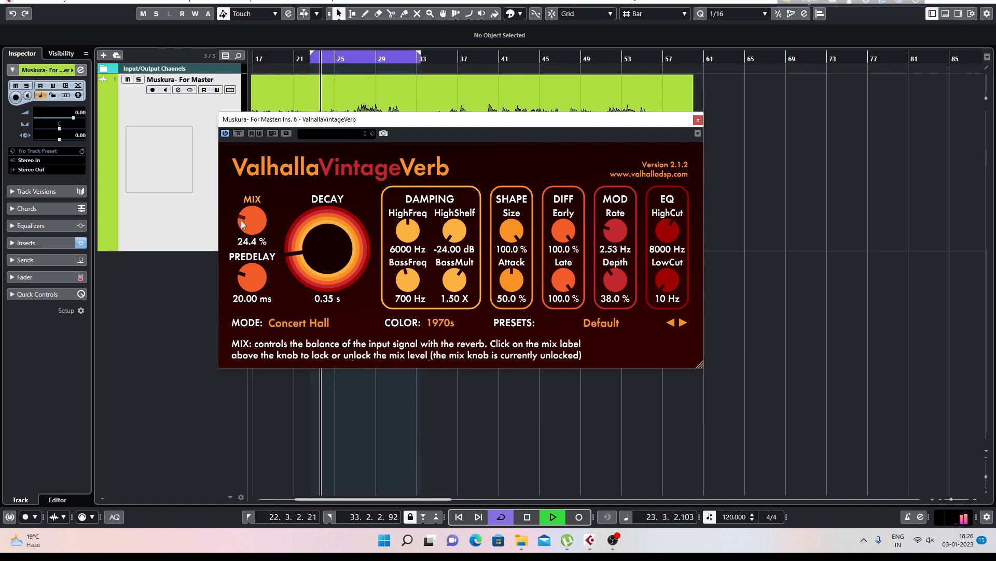
{"action": "left_click_drag", "start_coordinate": [241, 224], "coordinate": [242, 225]}
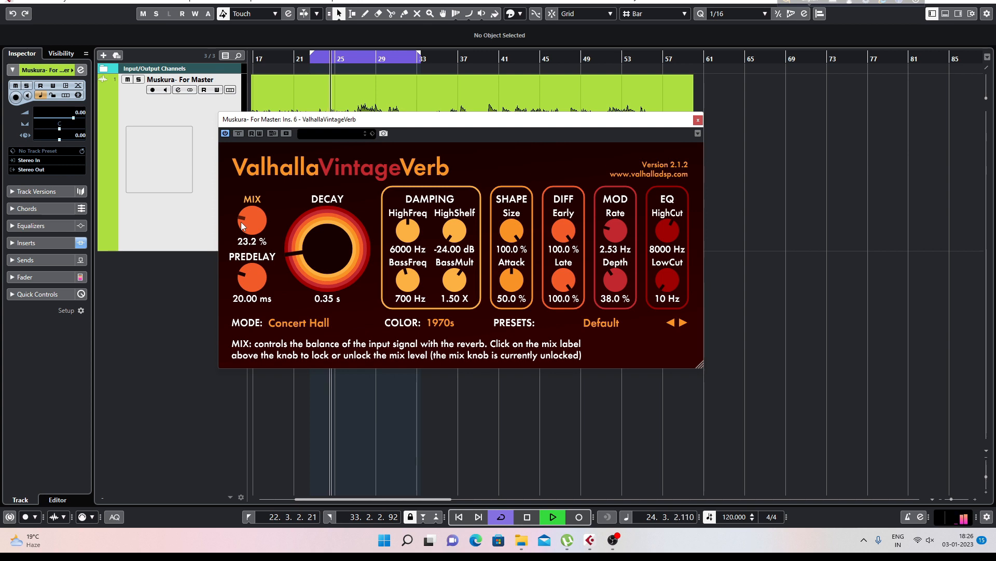
{"action": "left_click_drag", "start_coordinate": [243, 270], "coordinate": [242, 290]}
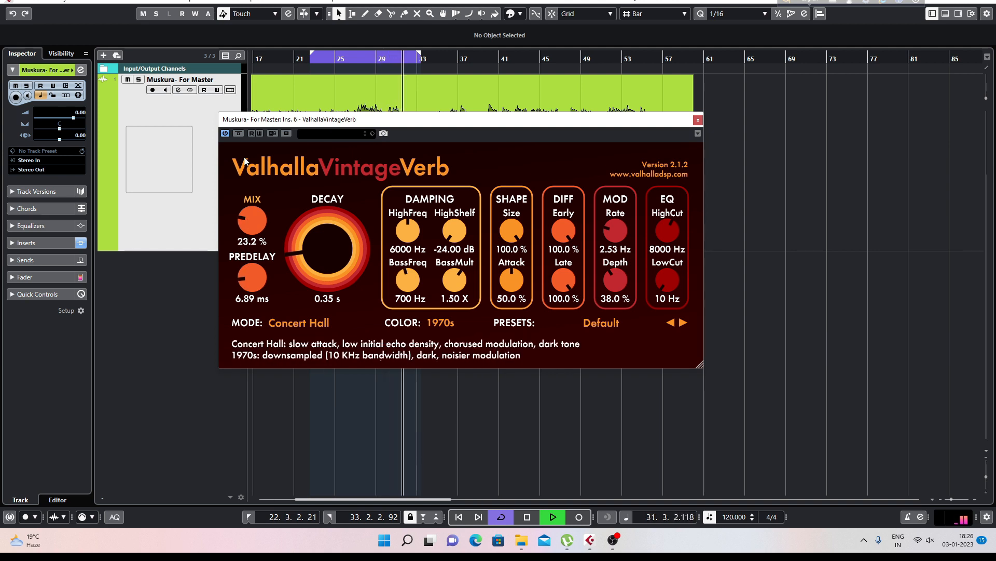
Replay the loop with ValhallaVintageVerb bypassed and reactivated to compare the master with and without reverb
{"action": "key", "text": "space"}
{"action": "key", "text": "space"}
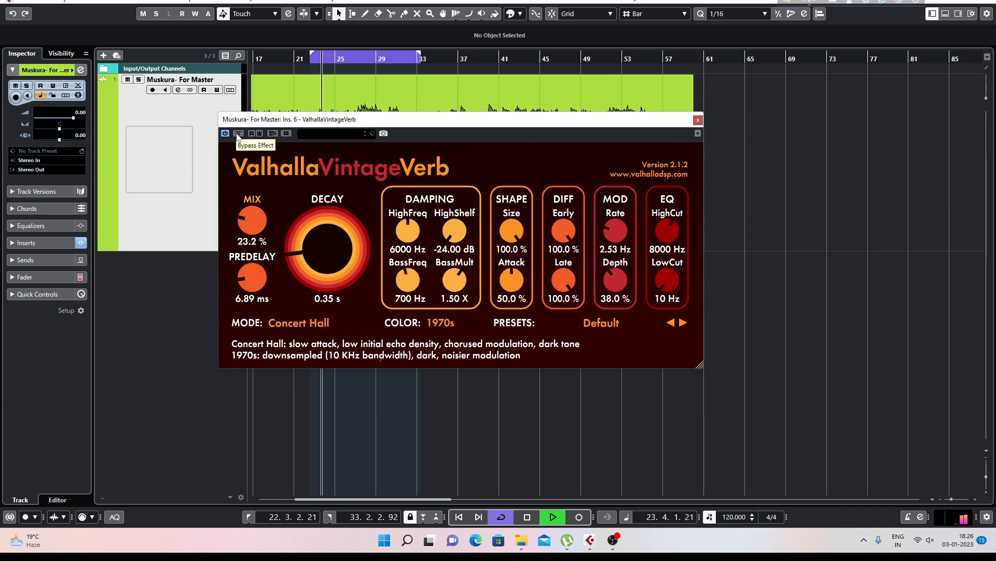
{"action": "left_click", "coordinate": [238, 134]}
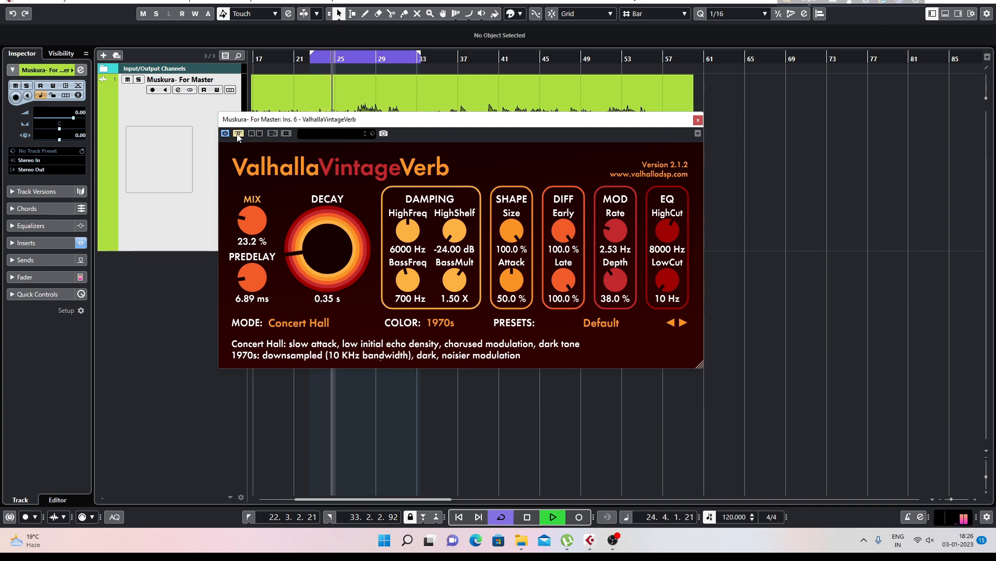
{"action": "key", "text": "space"}
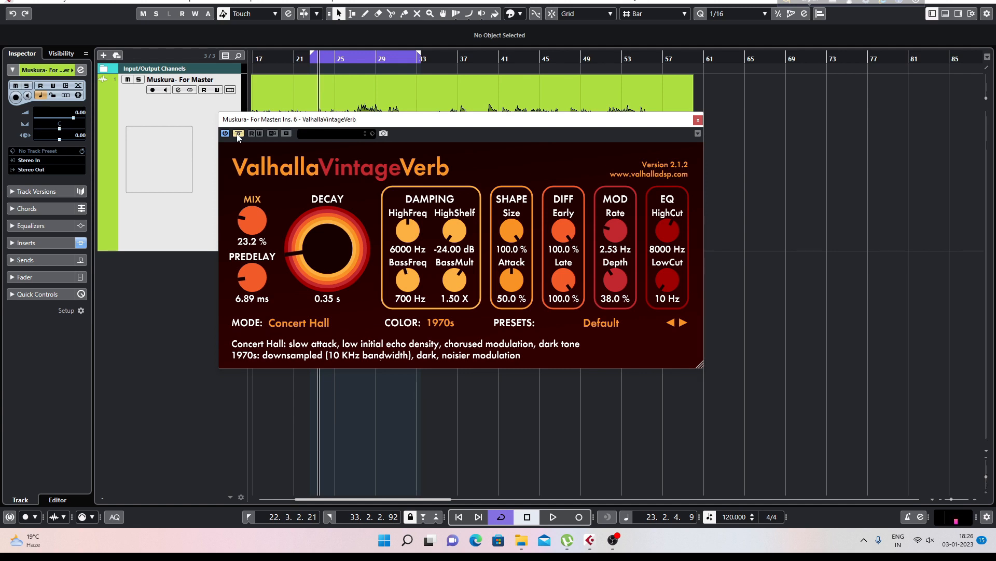
{"action": "key", "text": "space"}
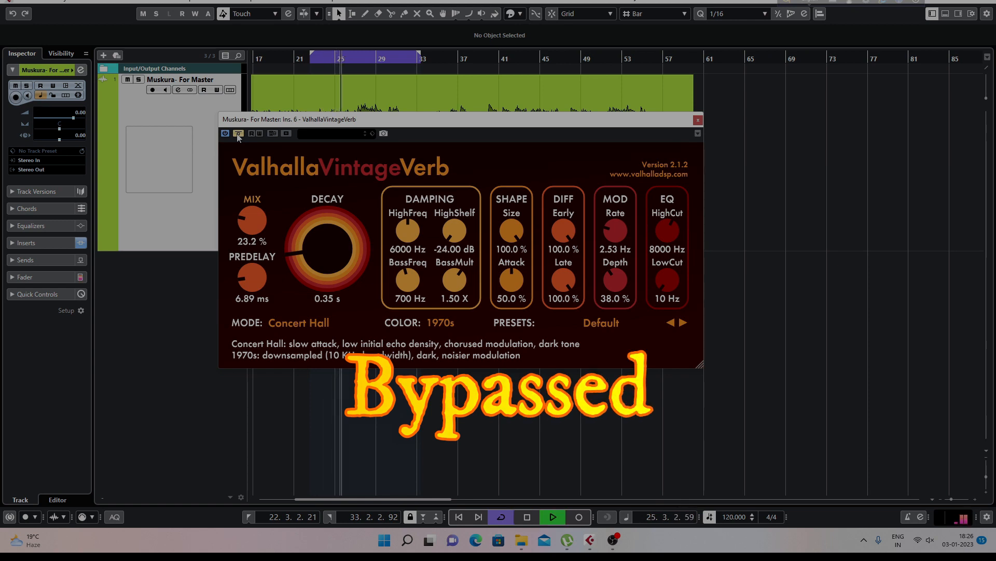
{"action": "left_click", "coordinate": [238, 133]}
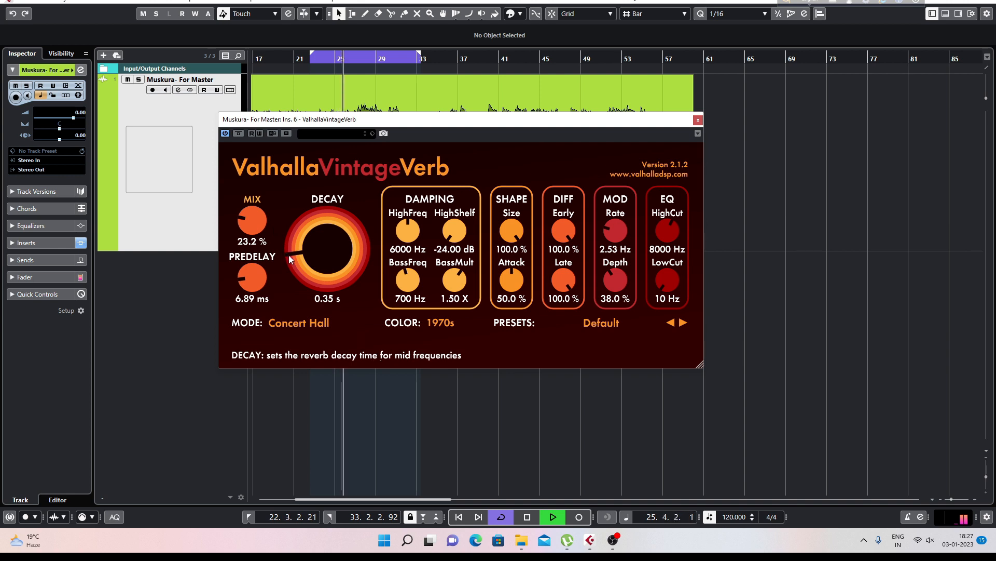
Reduce the reverb's decay to 0.26 s and mix to 21.6 % during playback, and close the plug-in
{"action": "left_click_drag", "start_coordinate": [289, 256], "coordinate": [289, 260]}
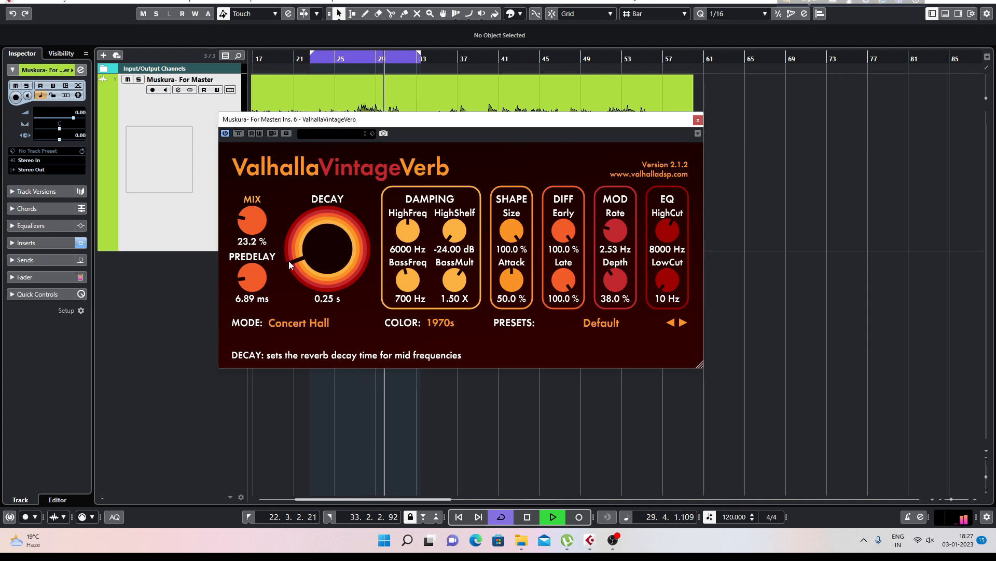
{"action": "left_click_drag", "start_coordinate": [289, 260], "coordinate": [289, 260]}
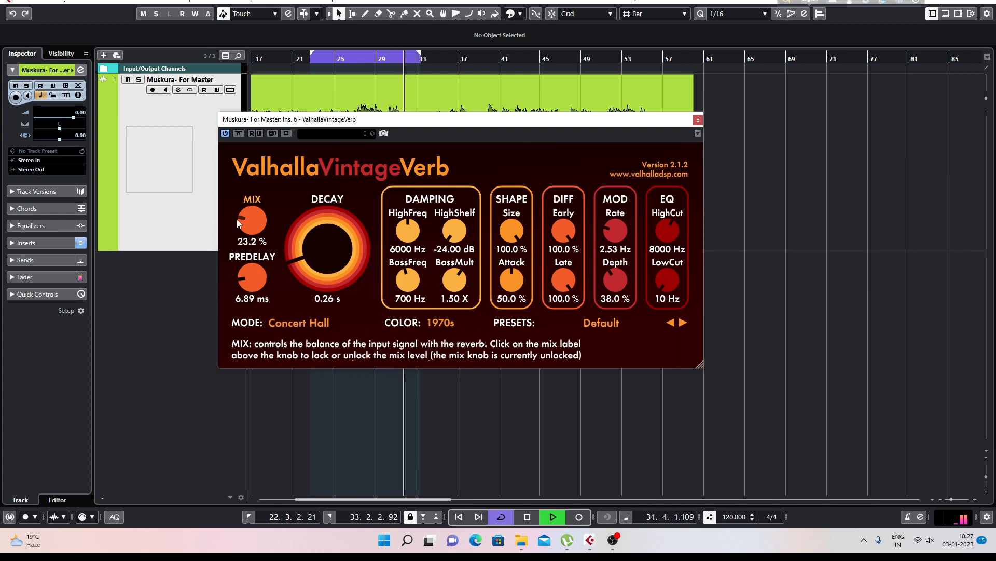
{"action": "left_click_drag", "start_coordinate": [237, 219], "coordinate": [238, 222]}
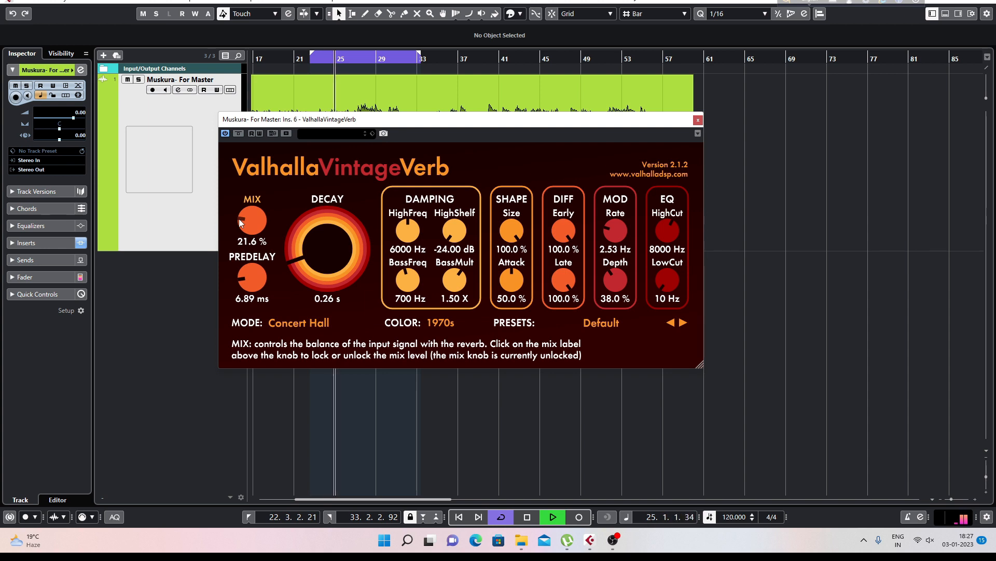
{"action": "key", "text": "space"}
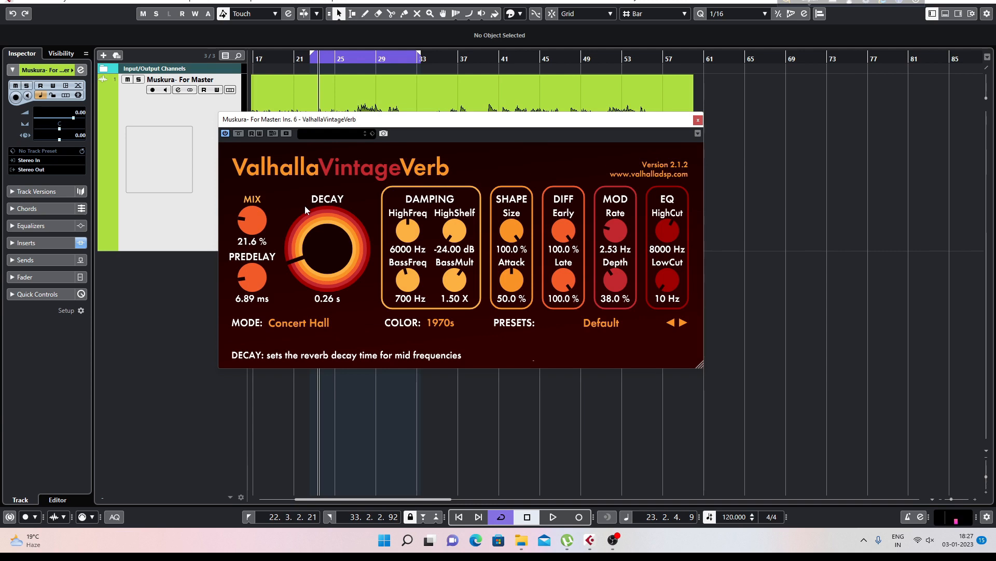
{"action": "left_click", "coordinate": [698, 119]}
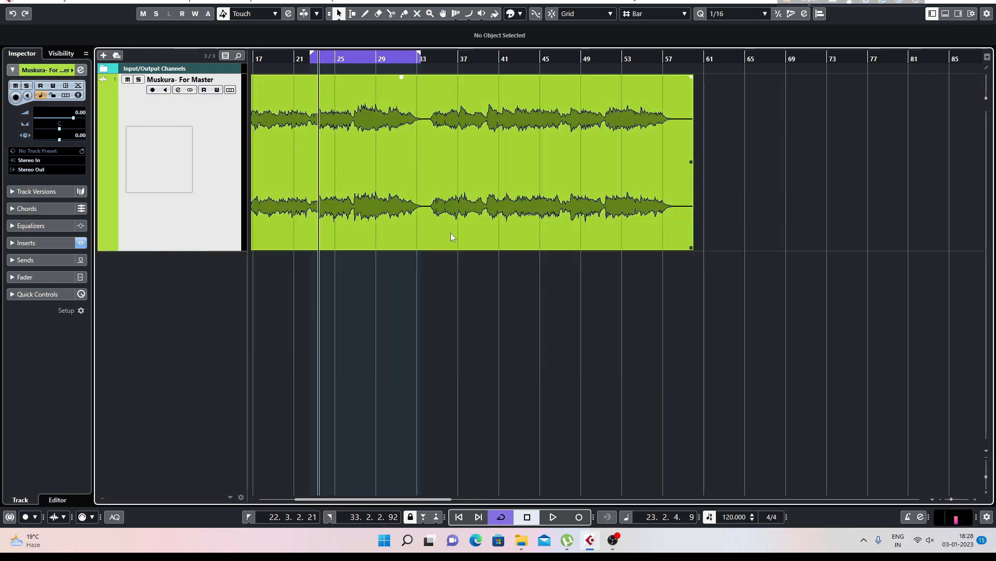
Insert soothe2_x64 in the seventh insert slot of the Muskura- For Master channel
{"action": "left_click", "coordinate": [178, 90]}
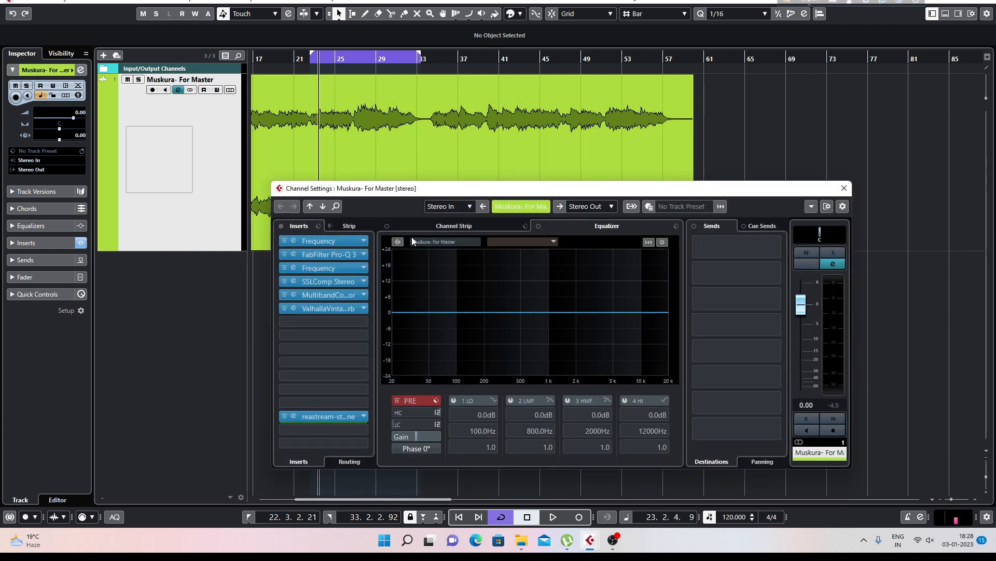
{"action": "left_click", "coordinate": [347, 321]}
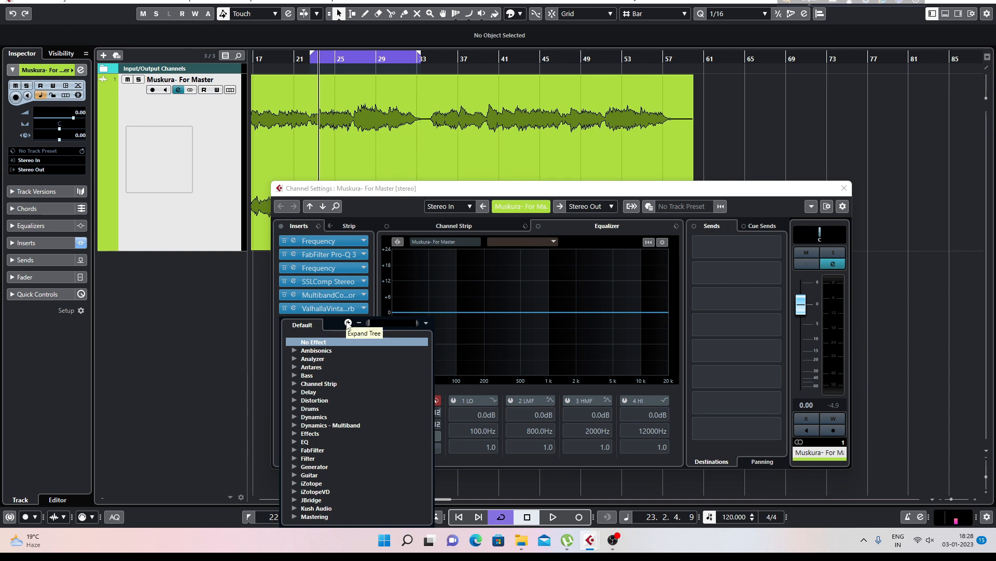
{"action": "type", "text": "sooth"}
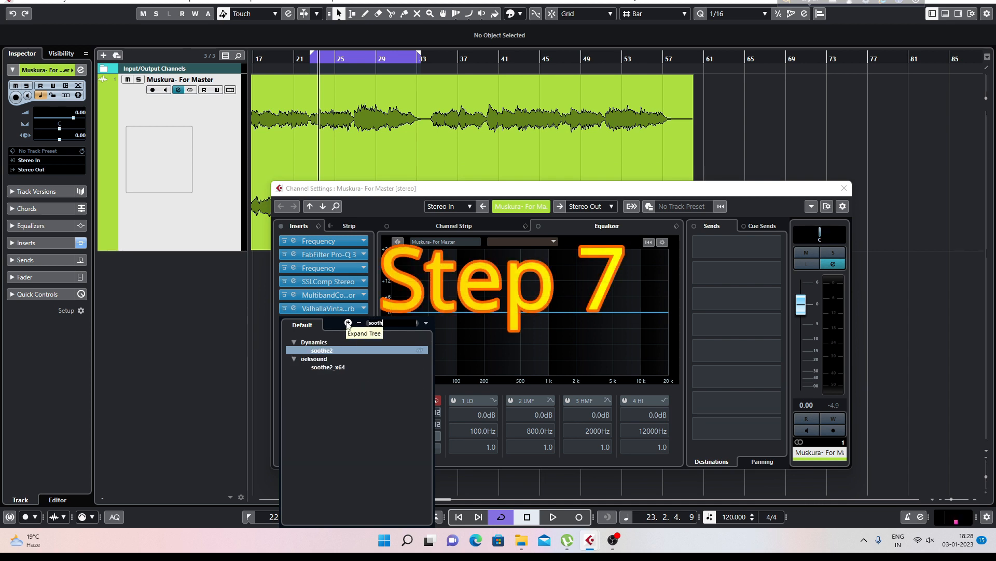
{"action": "left_click", "coordinate": [335, 367]}
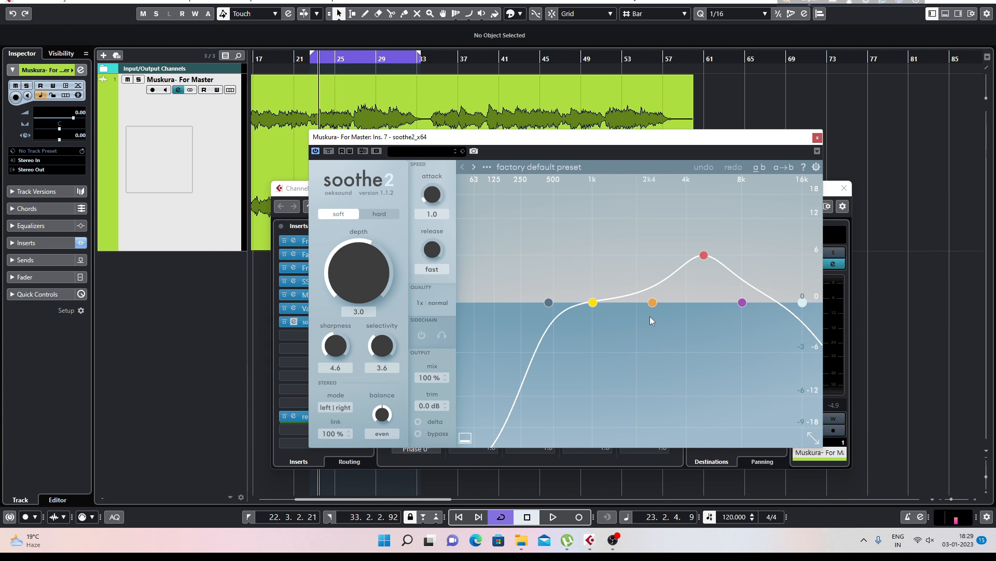
Try soothe2's Flat start preset, replace it with the Master preset Carefully filling compassion and start playback to audition it
{"action": "left_click", "coordinate": [487, 167]}
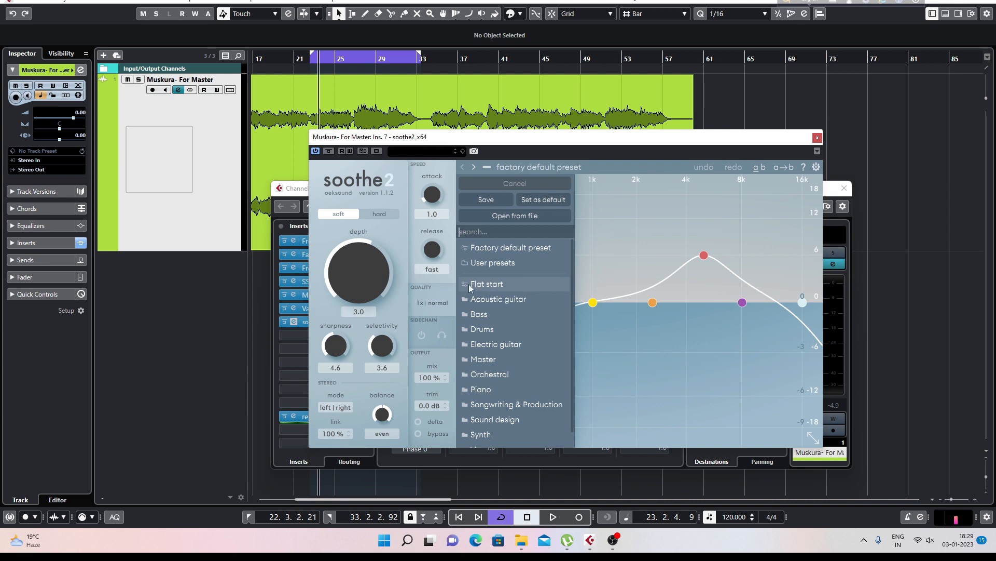
{"action": "left_click", "coordinate": [486, 285]}
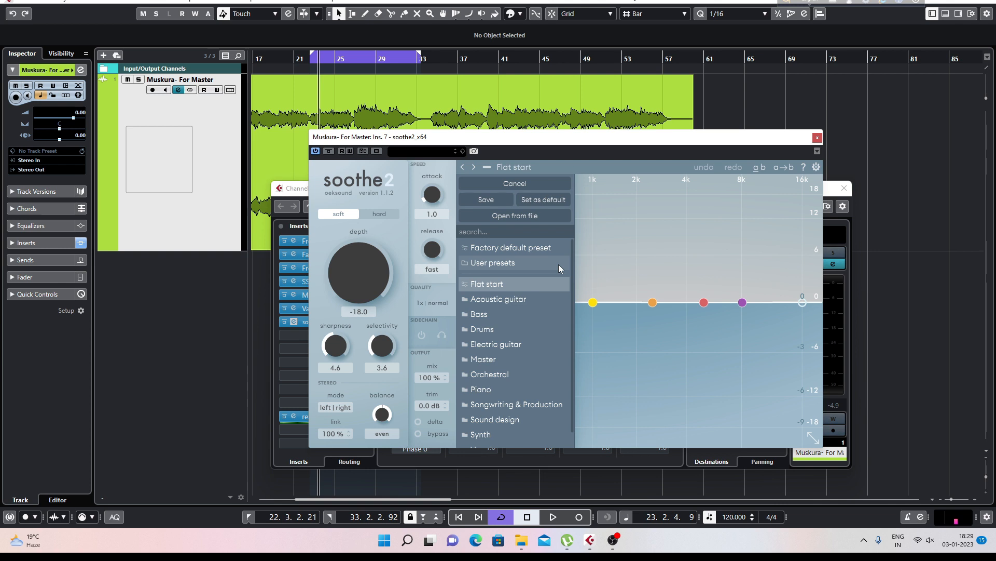
{"action": "left_click", "coordinate": [468, 358]}
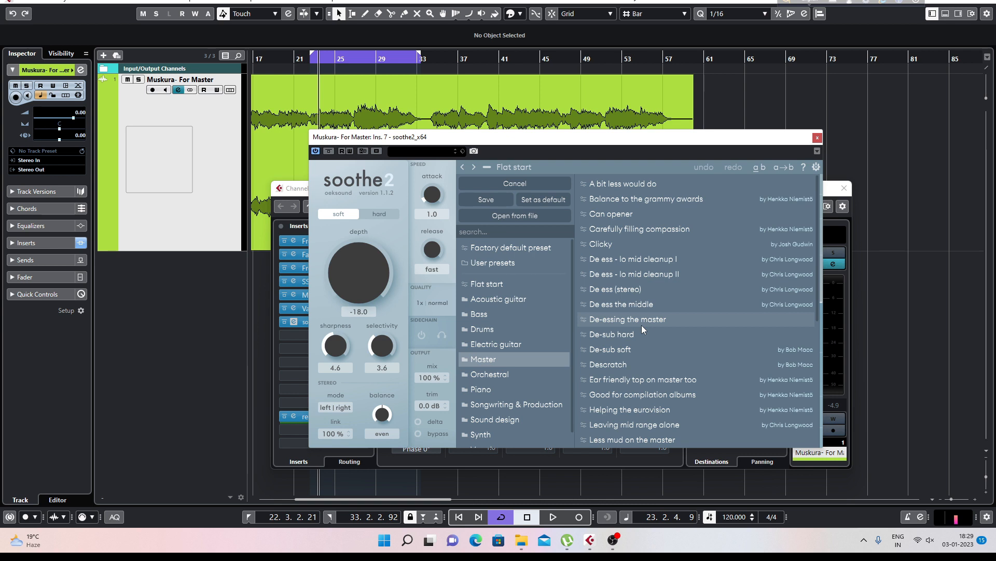
{"action": "left_click", "coordinate": [696, 228]}
{"action": "key", "text": "space"}
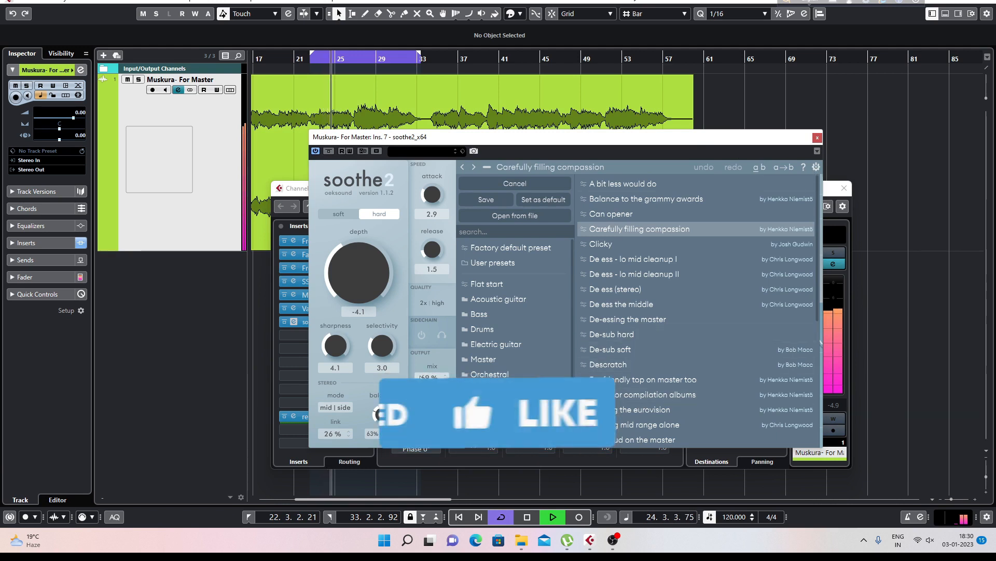
Close the preset list, turn on soothe2's delta monitoring and play the loop to hear only the removed resonances
{"action": "left_click", "coordinate": [361, 395]}
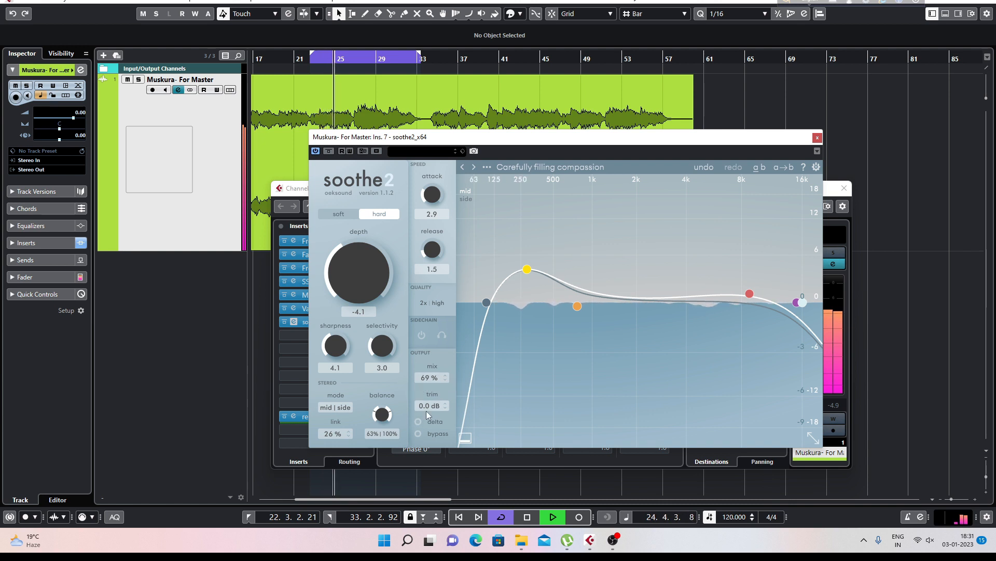
{"action": "left_click", "coordinate": [419, 422]}
{"action": "key", "text": "space"}
{"action": "left_click", "coordinate": [487, 166]}
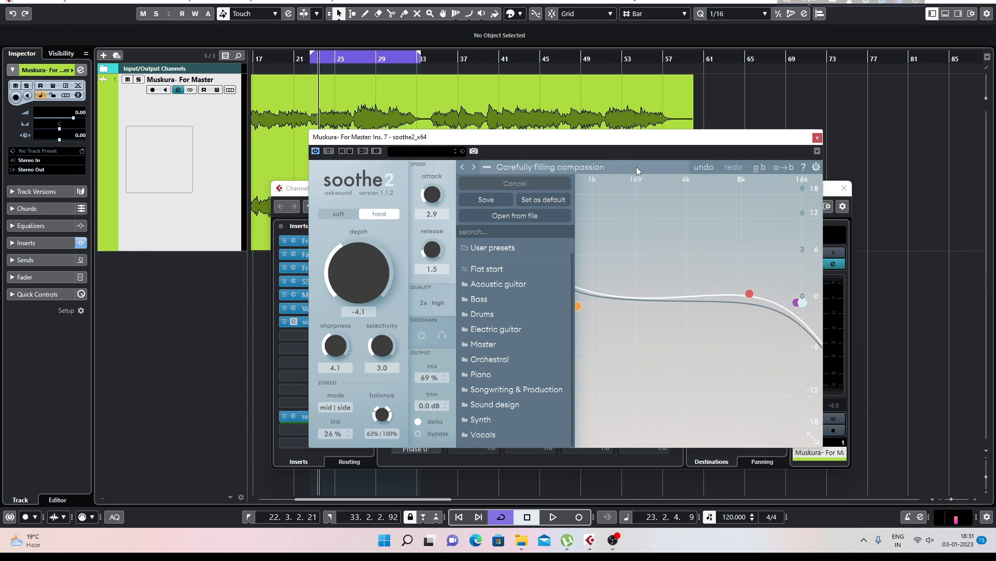
{"action": "left_click", "coordinate": [360, 425]}
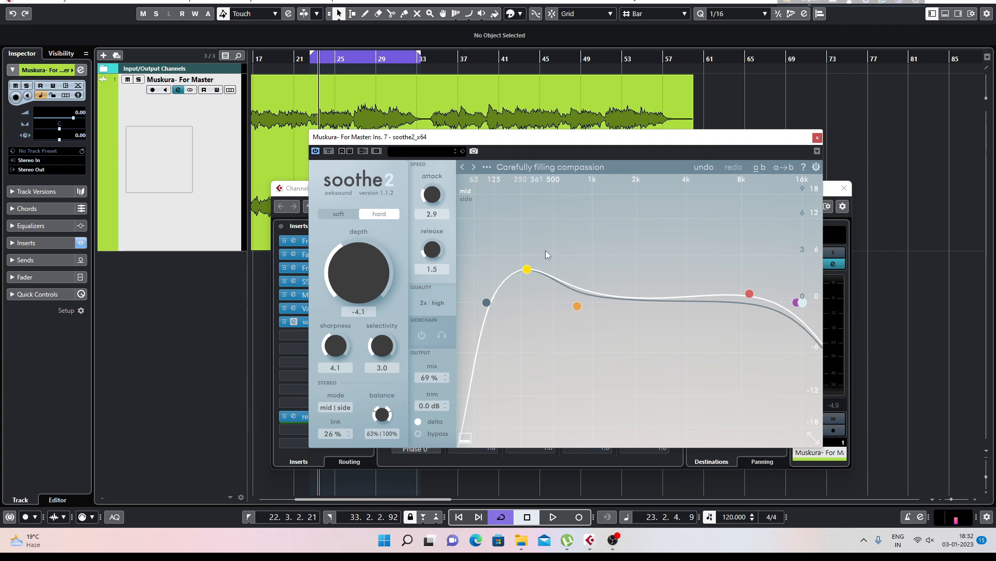
{"action": "key", "text": "space"}
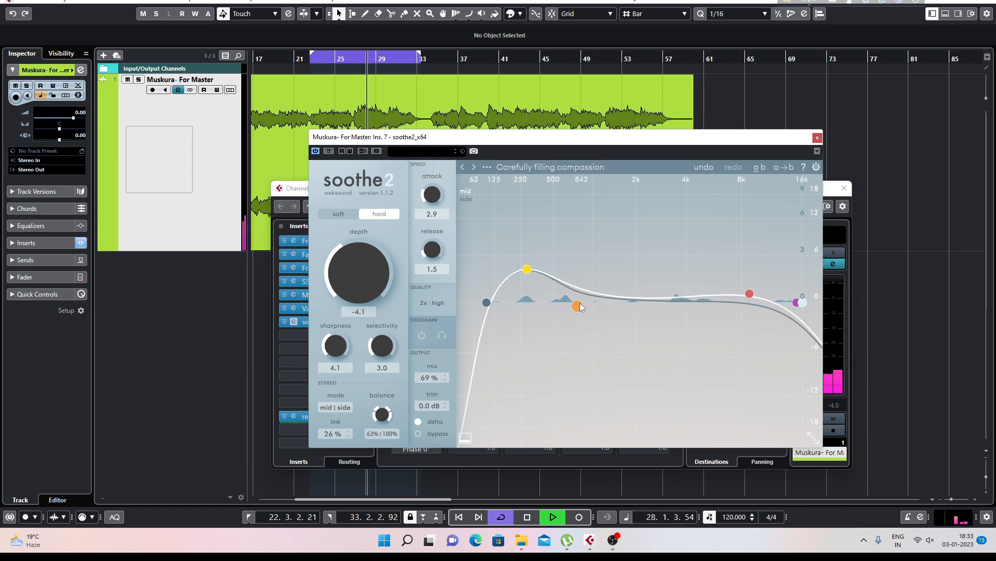
During delta playback, try soothe2's band 1 at 314 Hz and 1.8 dB and band 3 at 8k8 Hz and 3.9 dB sensitivity
{"action": "left_click", "coordinate": [528, 271]}
{"action": "left_click_drag", "start_coordinate": [528, 274], "coordinate": [530, 291]}
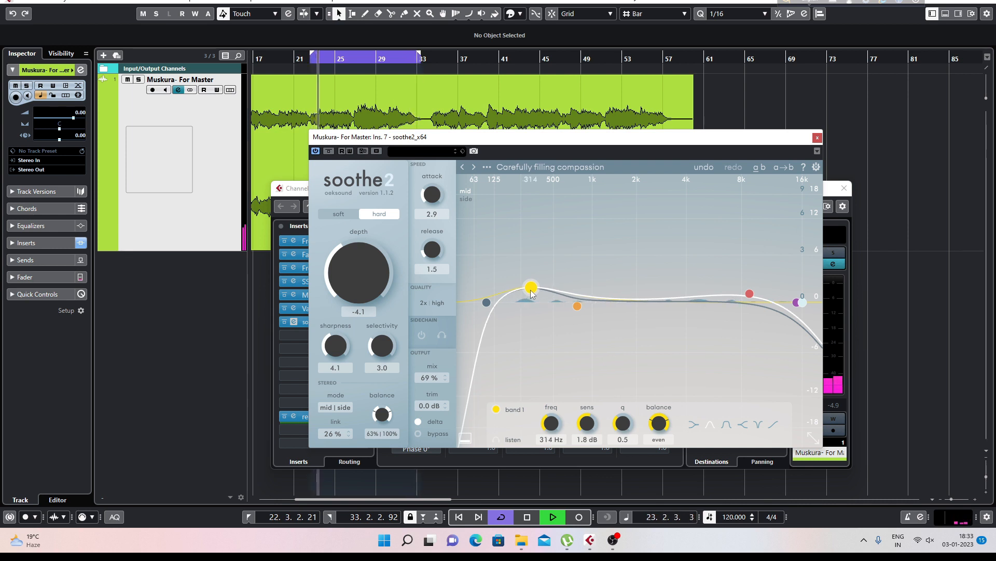
{"action": "key", "text": "space"}
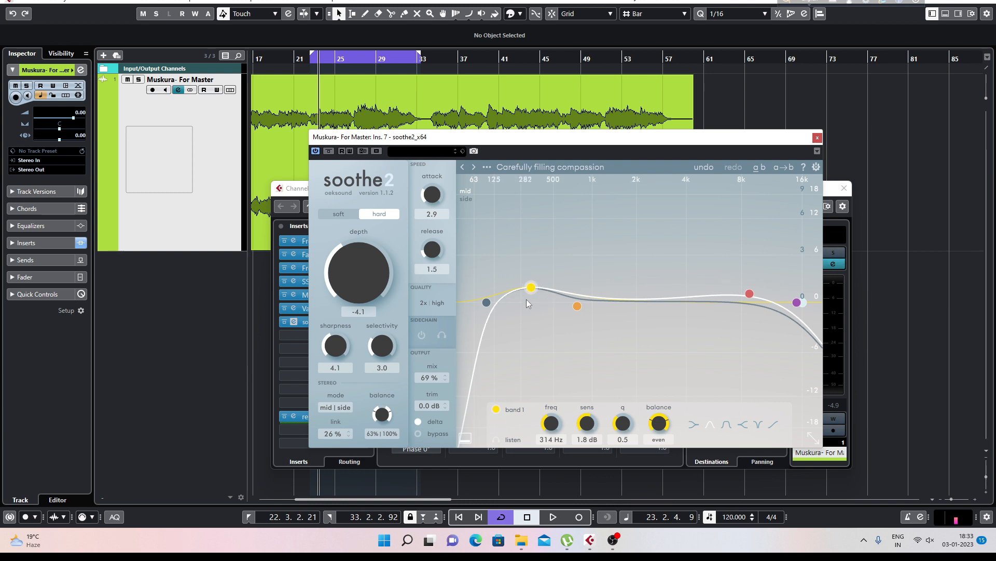
{"action": "key", "text": "space"}
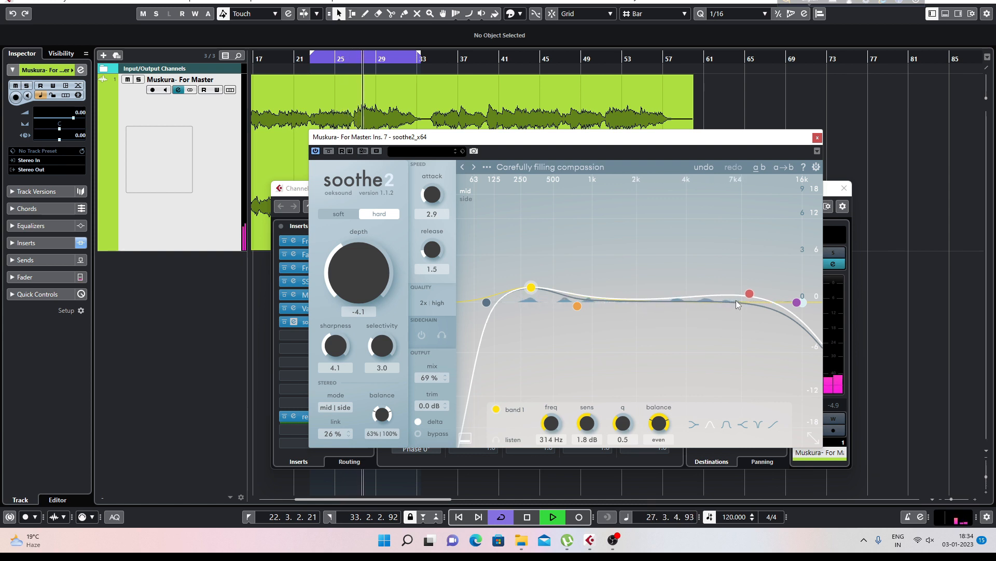
{"action": "left_click_drag", "start_coordinate": [750, 300], "coordinate": [750, 270]}
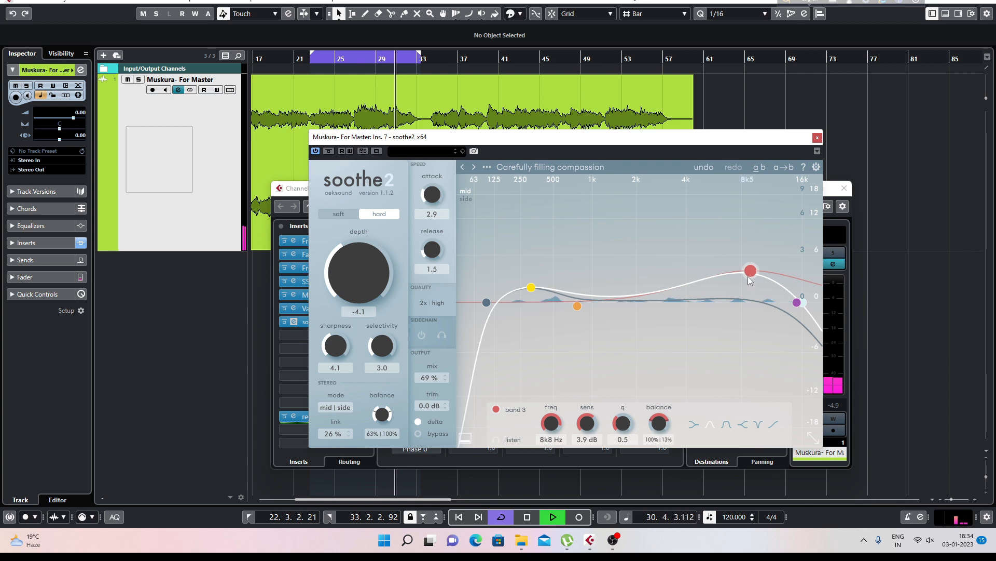
{"action": "key", "text": "space"}
Lower band 3's sensitivity close to zero, set band 1 to 310 Hz and 0.8 dB, and set depth to -3.4 before leaving delta monitoring
{"action": "left_click_drag", "start_coordinate": [748, 275], "coordinate": [747, 297]}
{"action": "left_click", "coordinate": [531, 289]}
{"action": "left_click_drag", "start_coordinate": [532, 294], "coordinate": [532, 300]}
{"action": "key", "text": "space"}
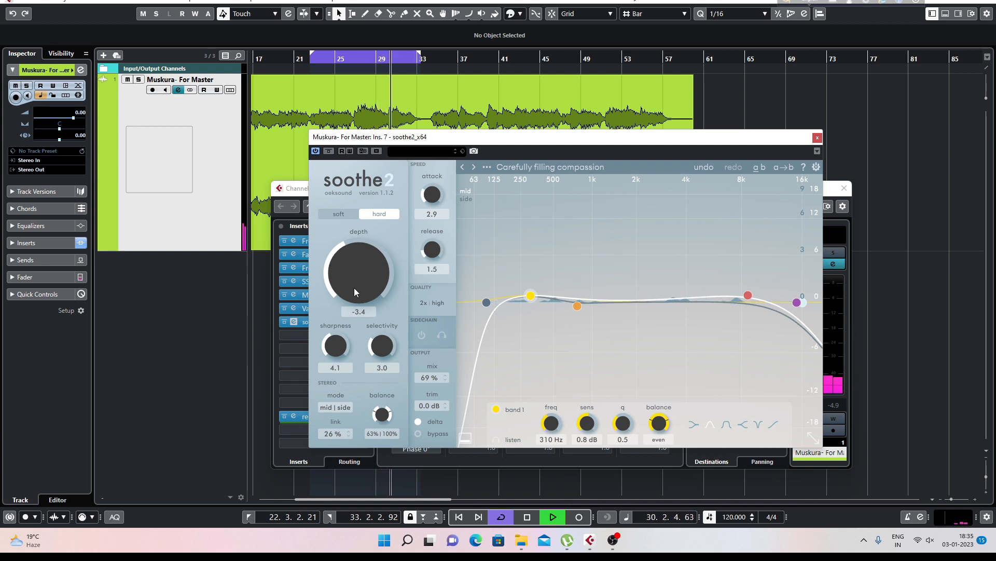
{"action": "left_click", "coordinate": [419, 422]}
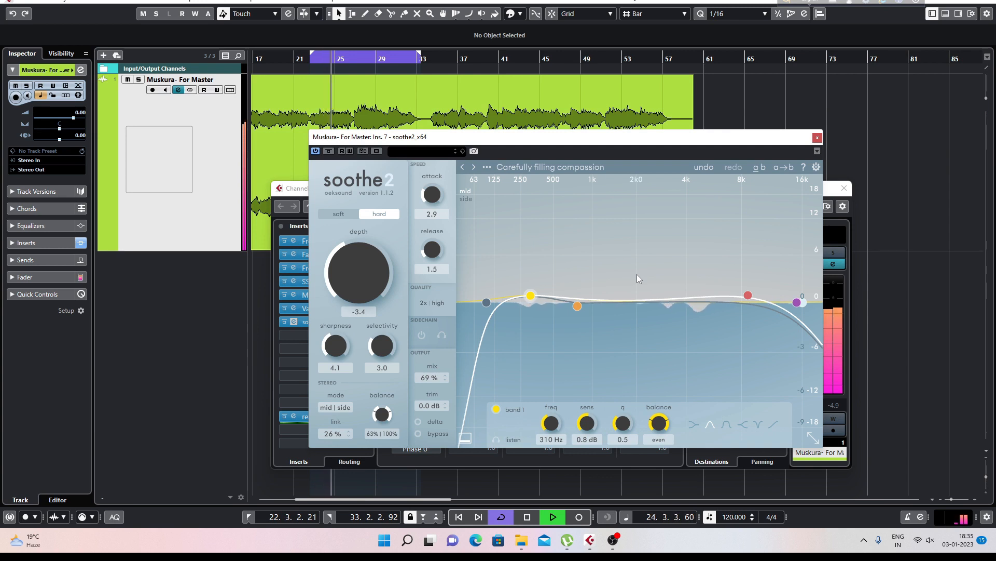
Play the loop while repeatedly bypassing and reactivating soothe2 to compare the master with and without resonance control
{"action": "left_click", "coordinate": [329, 151]}
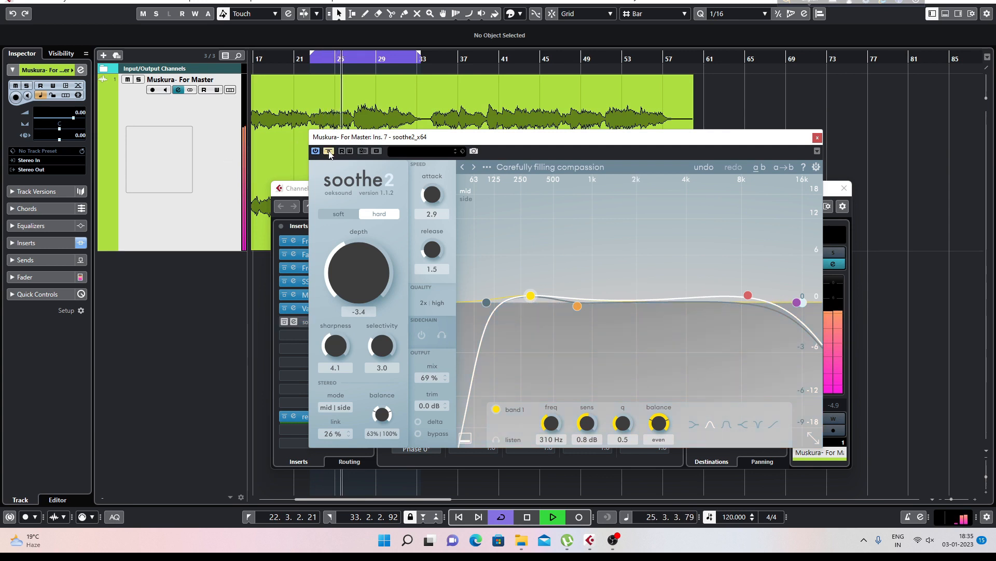
{"action": "key", "text": "space"}
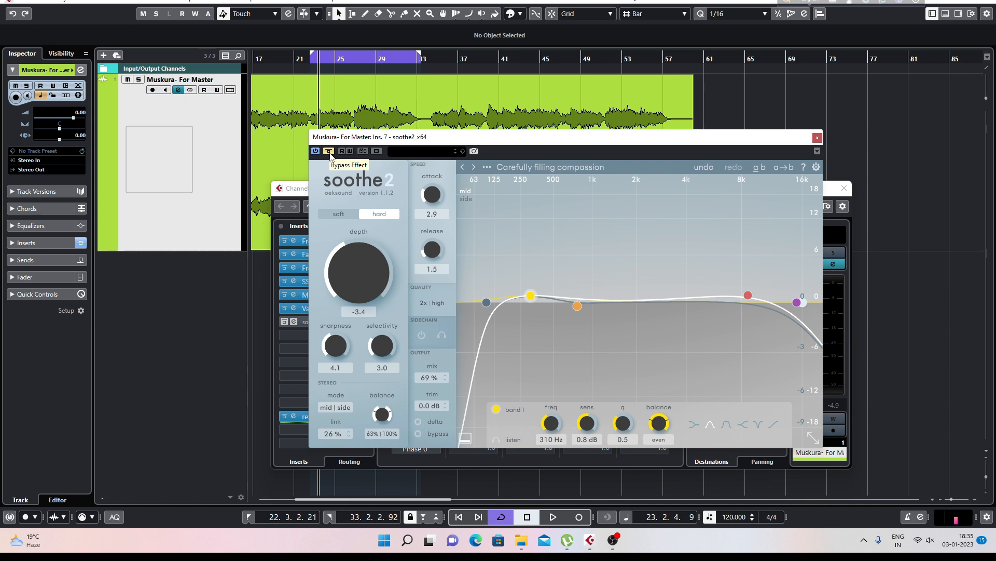
{"action": "key", "text": "space"}
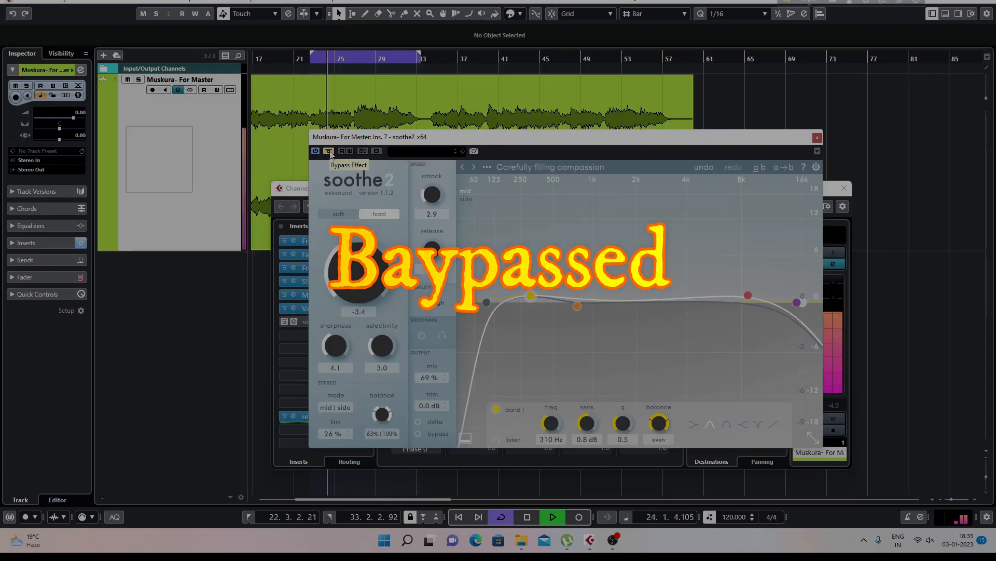
{"action": "left_click", "coordinate": [330, 151]}
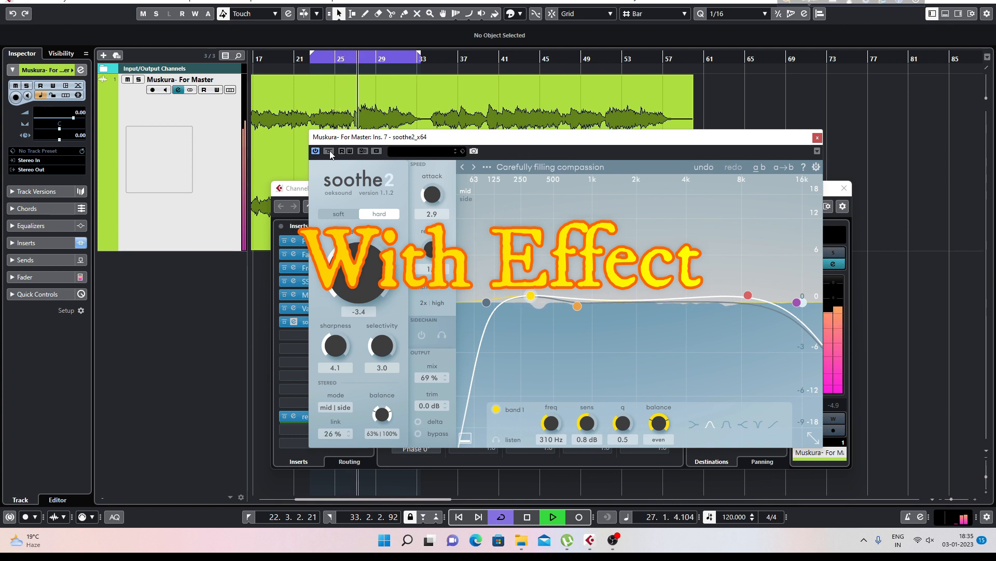
{"action": "left_click", "coordinate": [330, 152]}
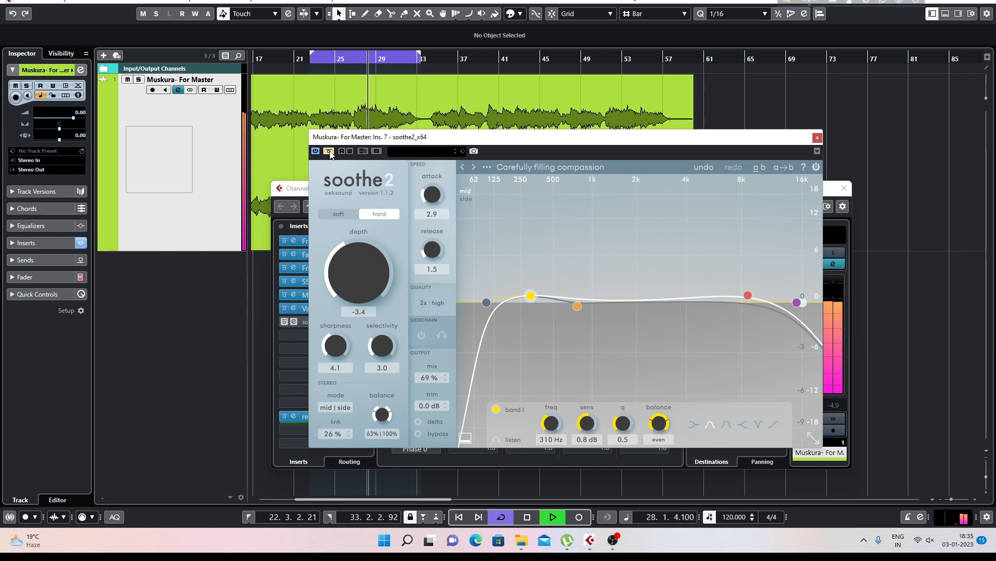
{"action": "left_click", "coordinate": [330, 152]}
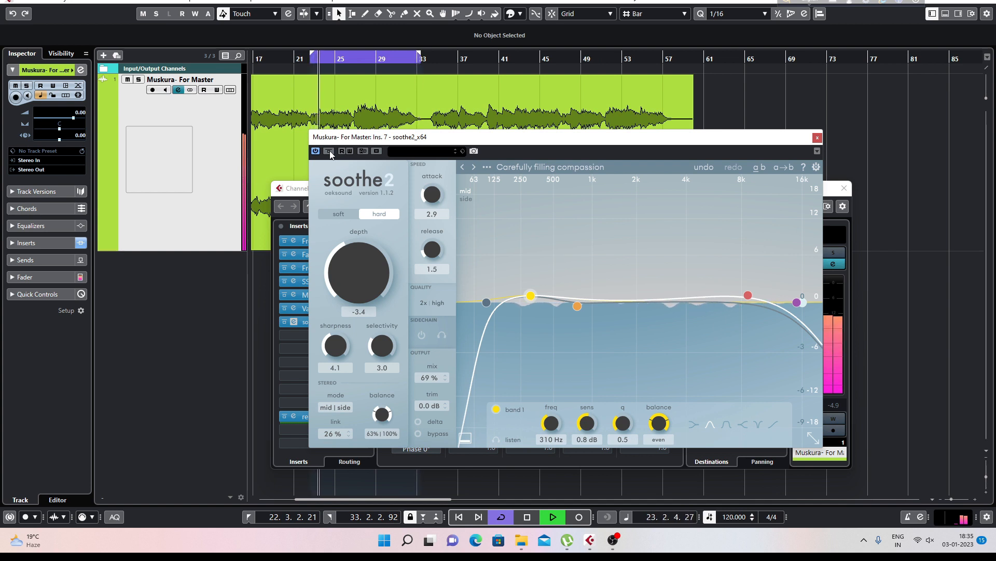
{"action": "left_click", "coordinate": [329, 151]}
{"action": "left_click", "coordinate": [329, 151]}
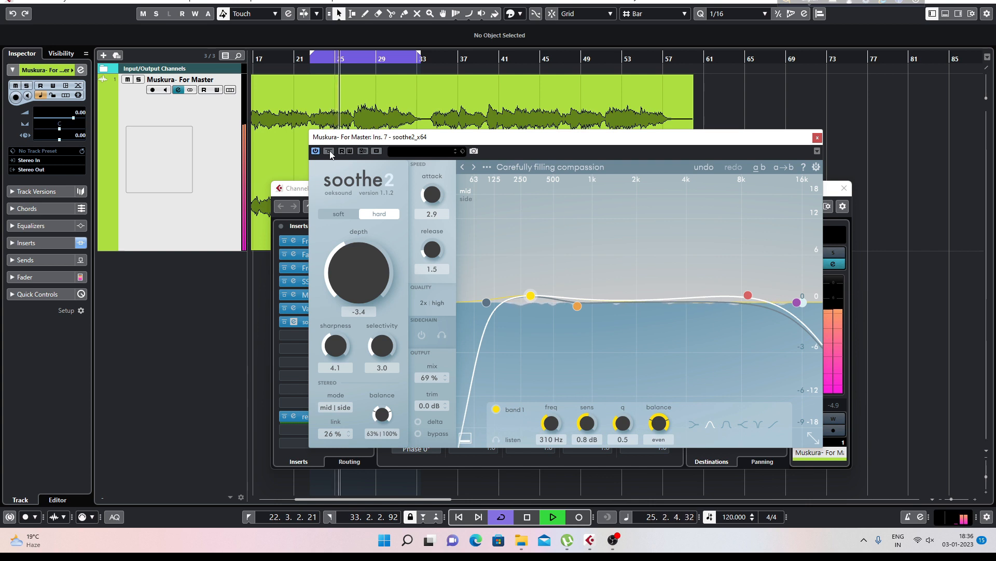
{"action": "left_click", "coordinate": [329, 151]}
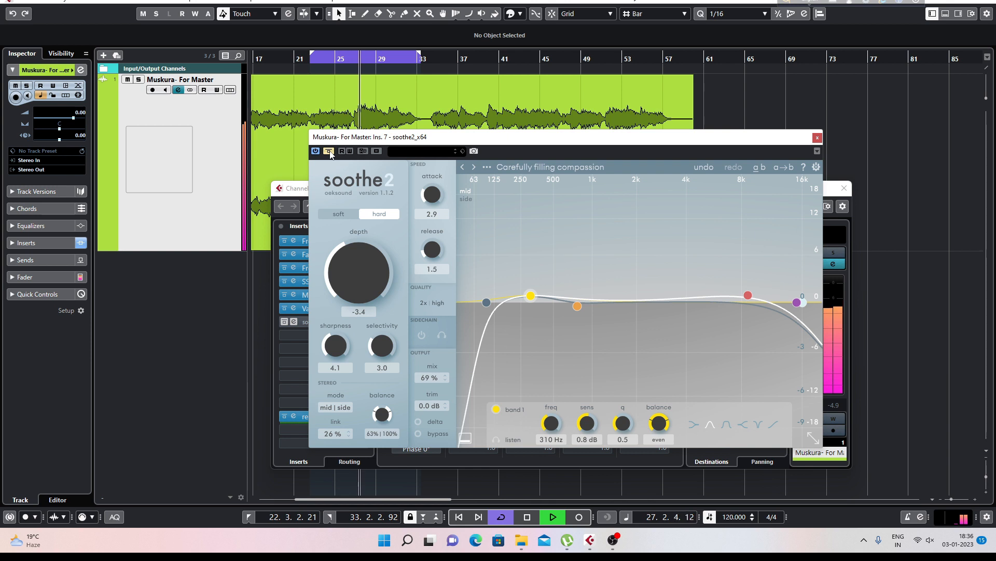
{"action": "left_click", "coordinate": [329, 151]}
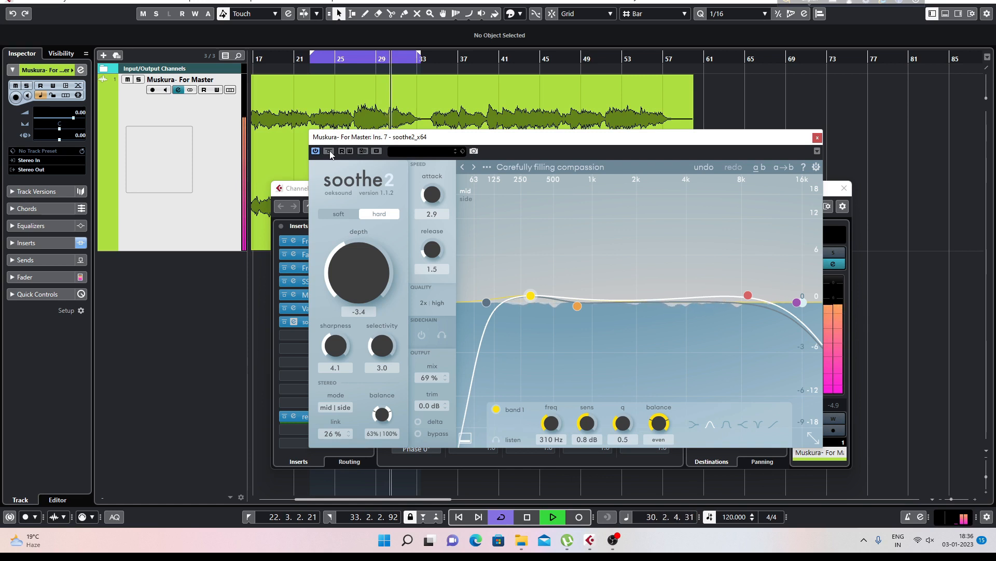
{"action": "key", "text": "space"}
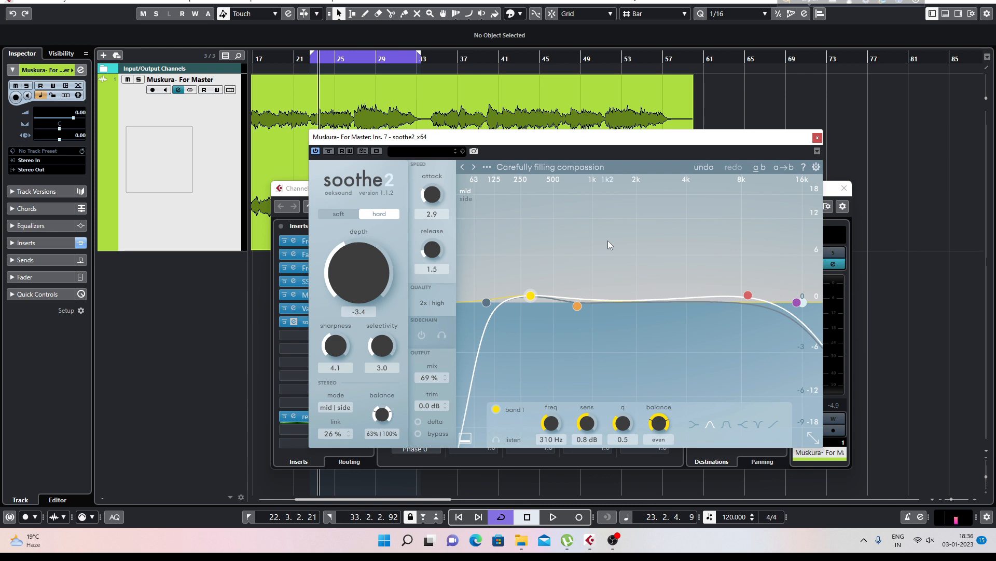
Replay the loop from a bypassed soothe2, reactivate it partway for one more comparison, and close the plug-in
{"action": "left_click", "coordinate": [329, 152]}
{"action": "key", "text": "space"}
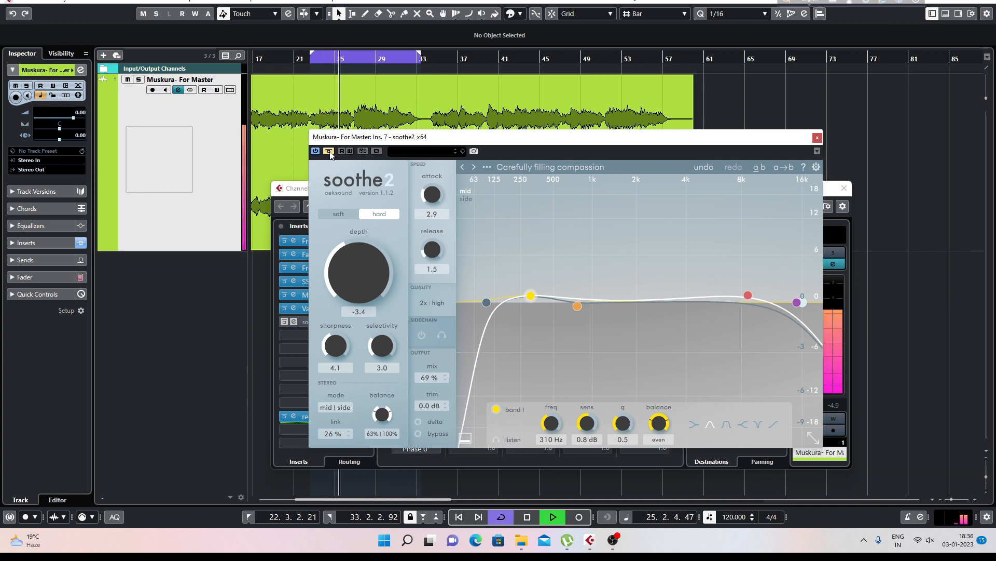
{"action": "left_click", "coordinate": [329, 152]}
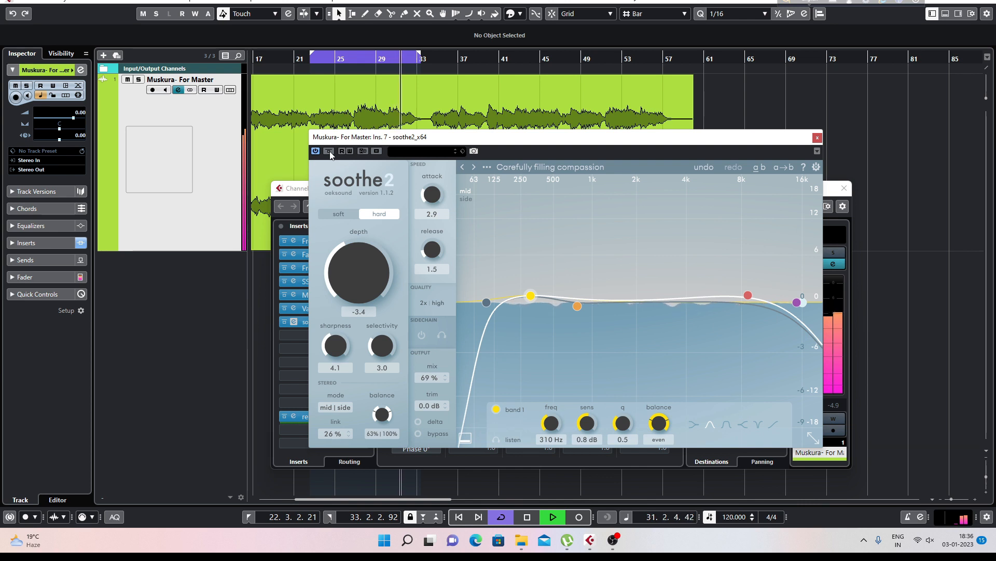
{"action": "key", "text": "space"}
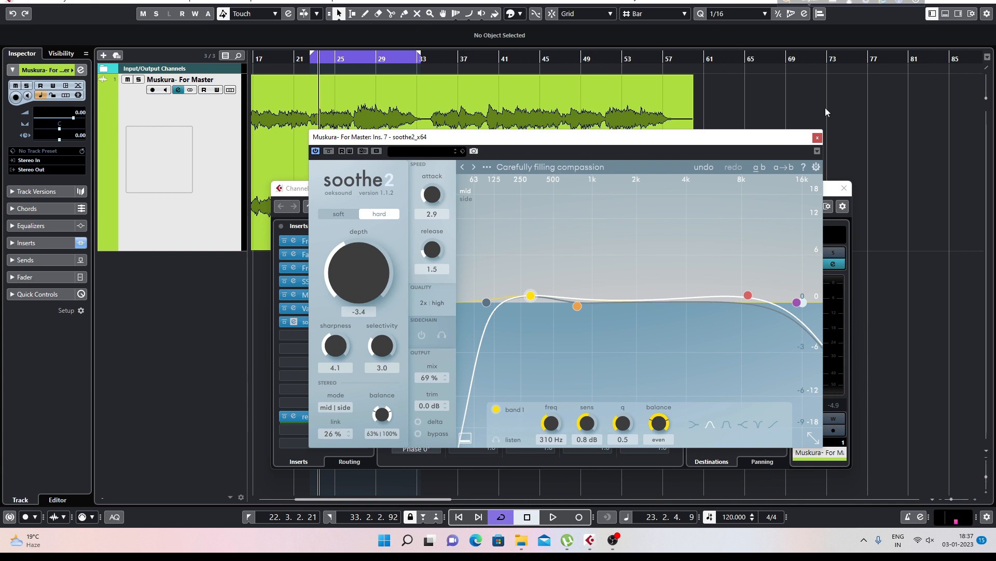
{"action": "left_click", "coordinate": [817, 138]}
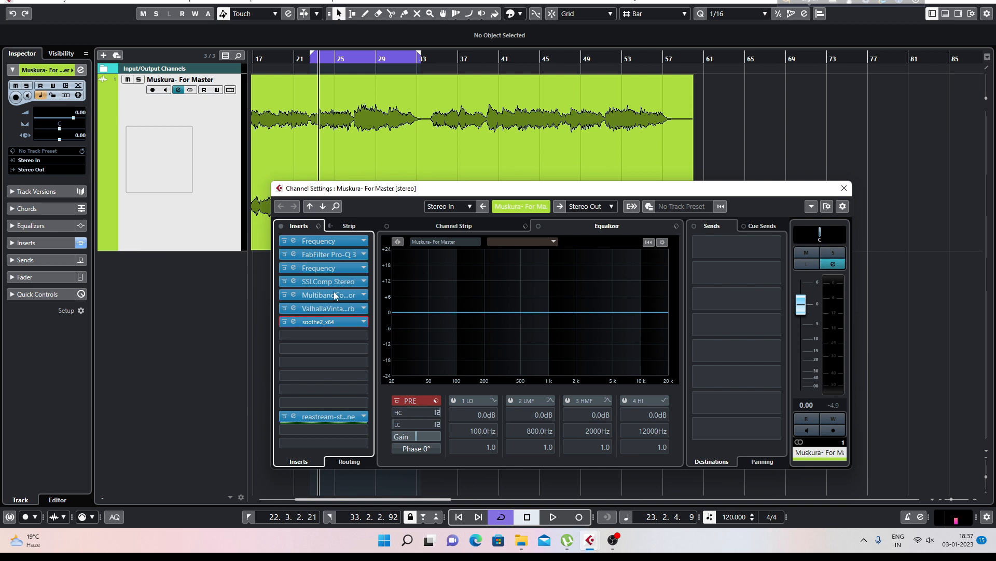
Insert L2 Stereo in the eighth insert slot of the Muskura- For Master channel and close its editor
{"action": "left_click", "coordinate": [314, 334]}
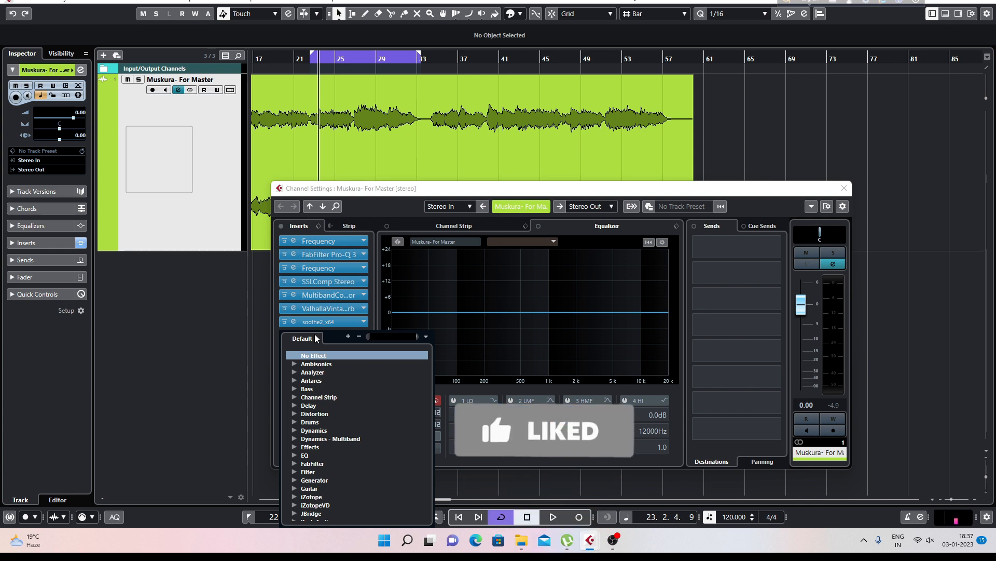
{"action": "type", "text": "l2"}
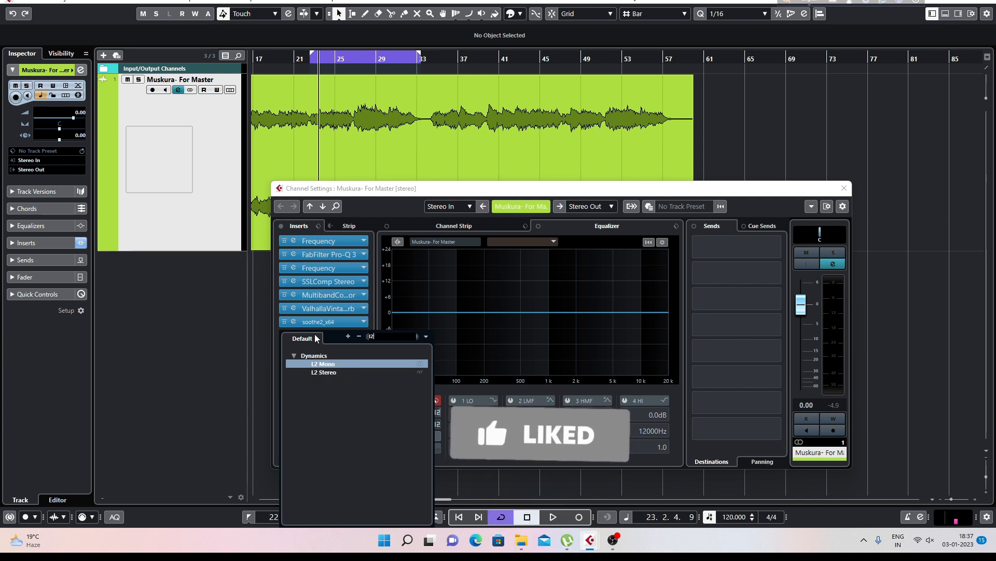
{"action": "left_click", "coordinate": [327, 372]}
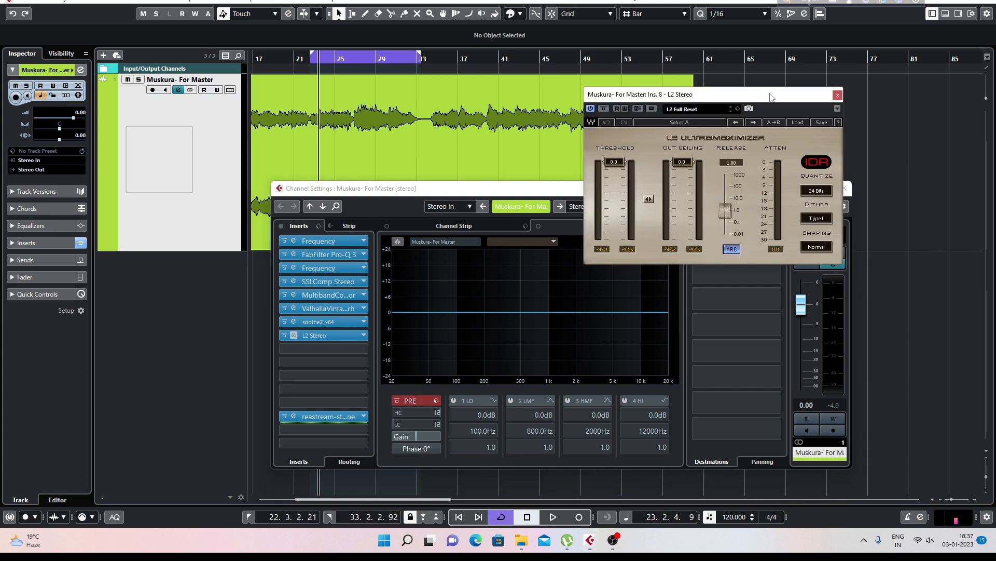
{"action": "left_click_drag", "start_coordinate": [771, 97], "coordinate": [389, 98]}
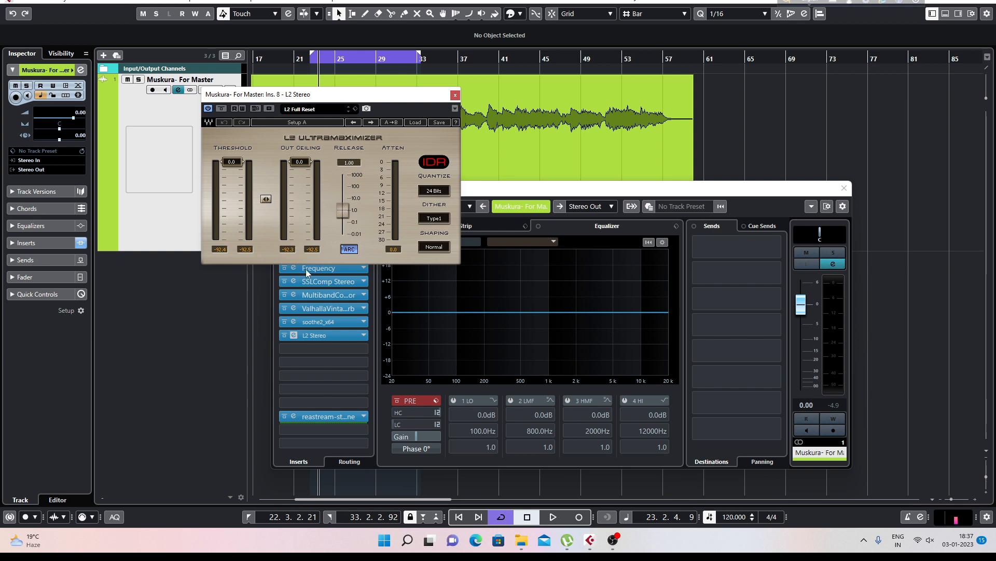
{"action": "left_click", "coordinate": [455, 95]}
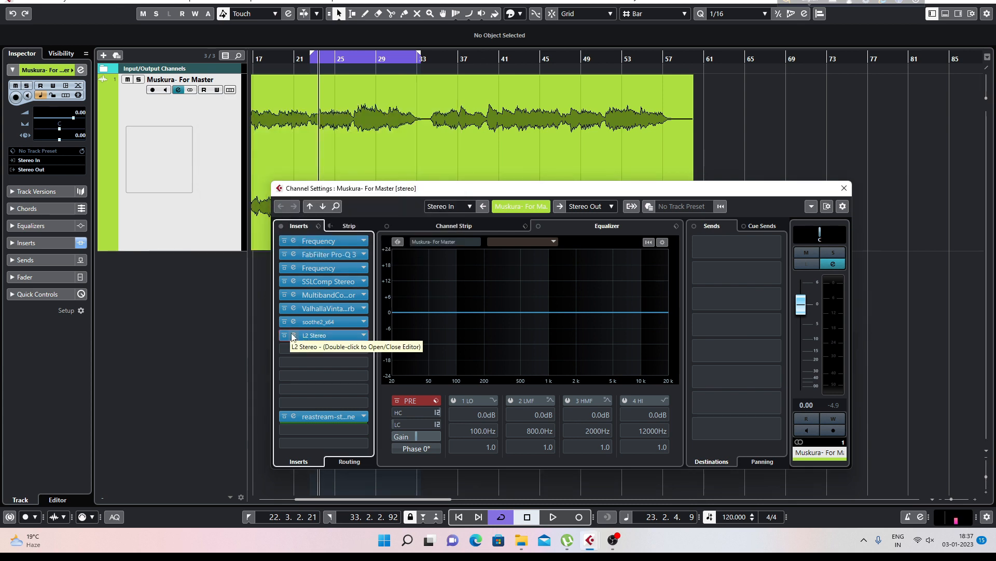
{"action": "double_click", "coordinate": [297, 337]}
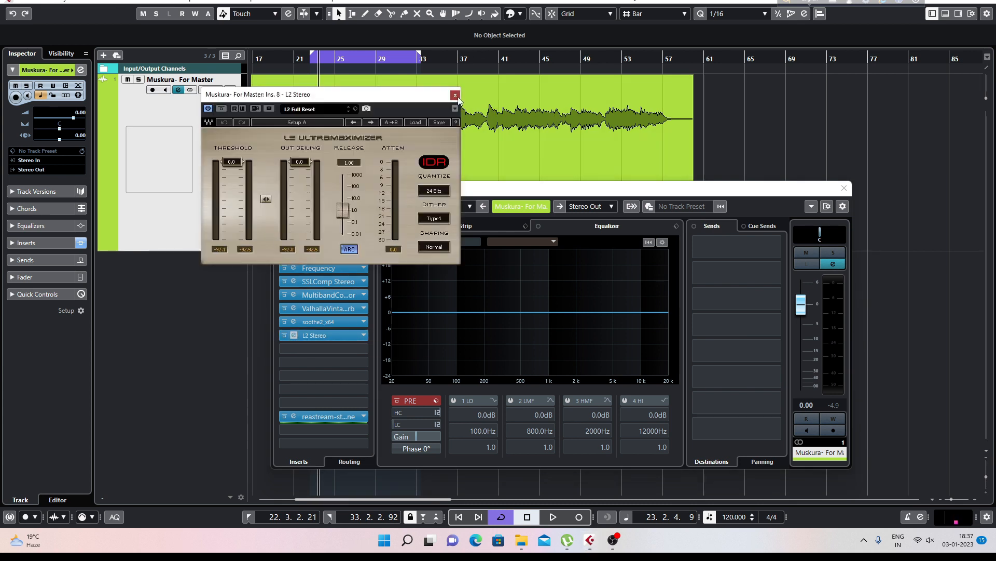
{"action": "double_click", "coordinate": [297, 336]}
Deactivate L2 Stereo, play the loop and reset the channel's peak meter to check the unlimited peak level
{"action": "left_click", "coordinate": [284, 336]}
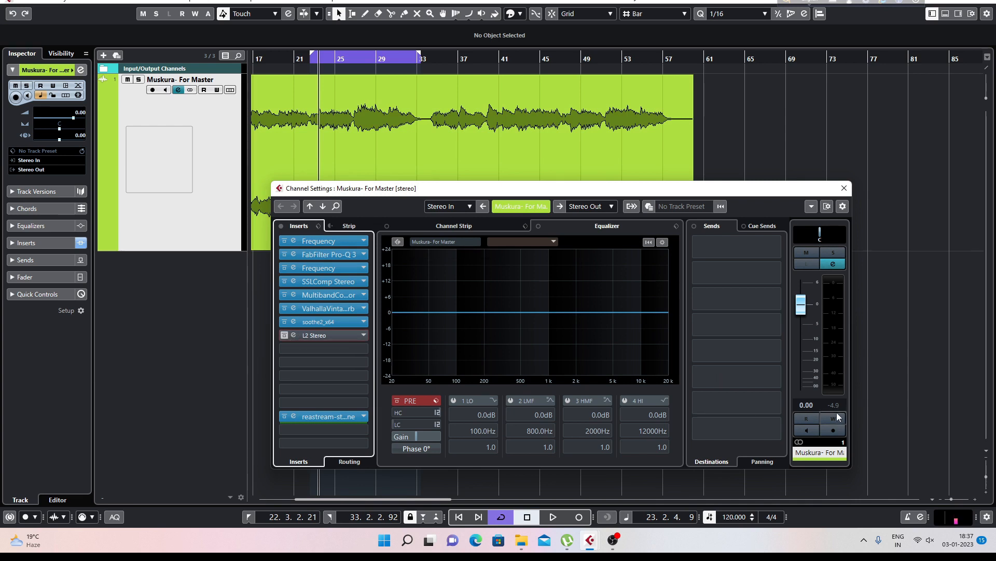
{"action": "key", "text": "space"}
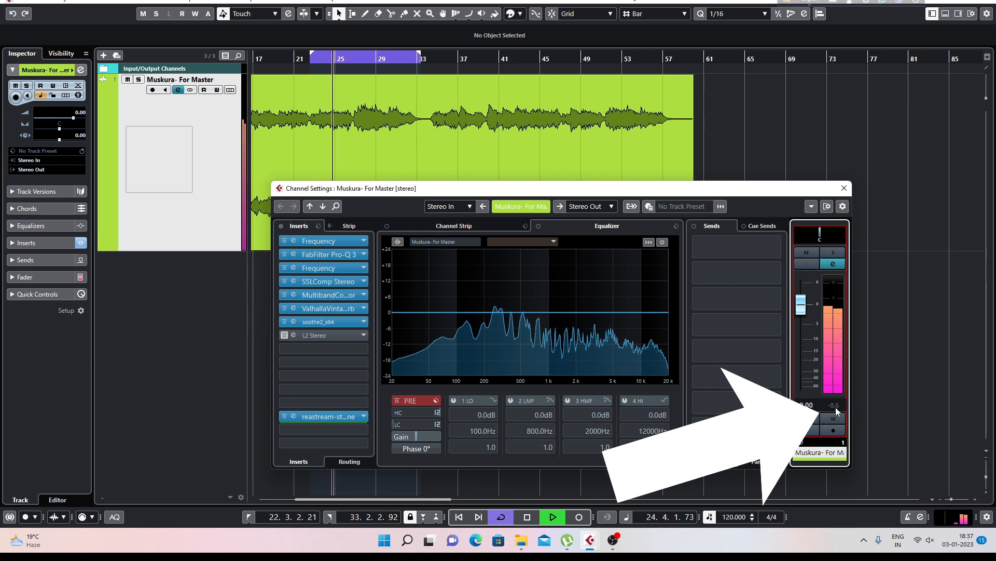
{"action": "left_click", "coordinate": [836, 406]}
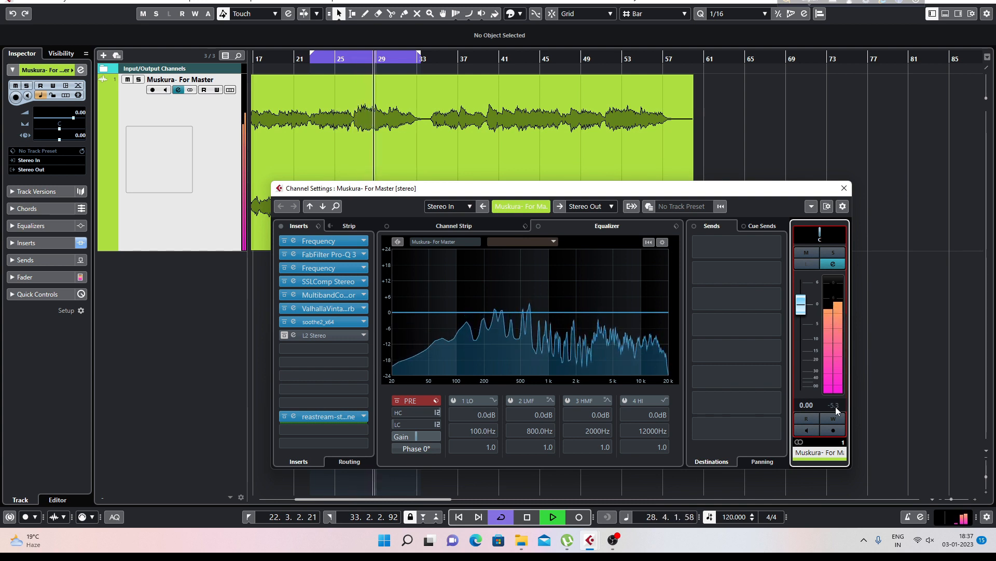
{"action": "key", "text": "space"}
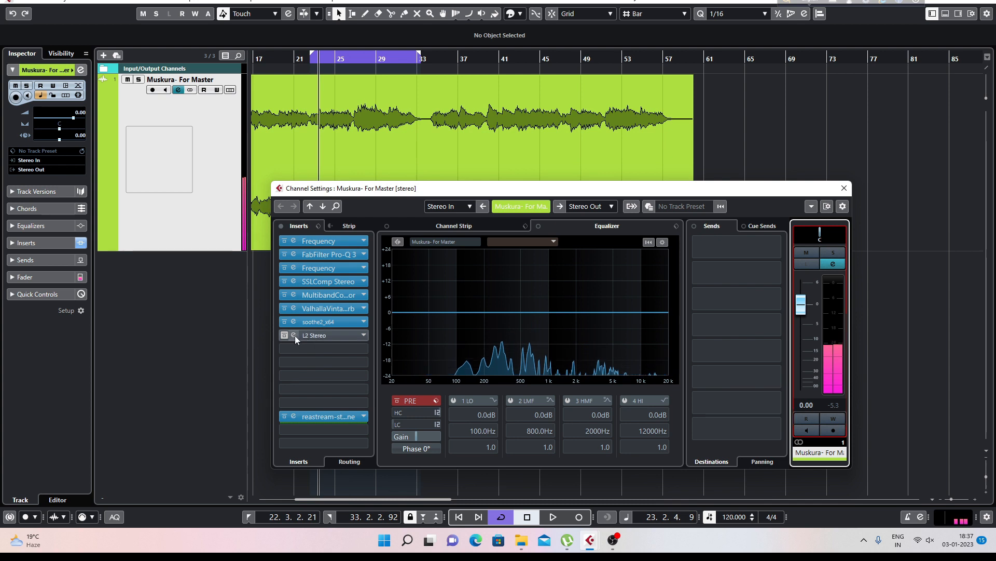
Reactivate L2 Stereo in the eighth insert slot, open its editor and set the out ceiling to -0.1
{"action": "left_click", "coordinate": [286, 335]}
{"action": "left_click", "coordinate": [292, 335]}
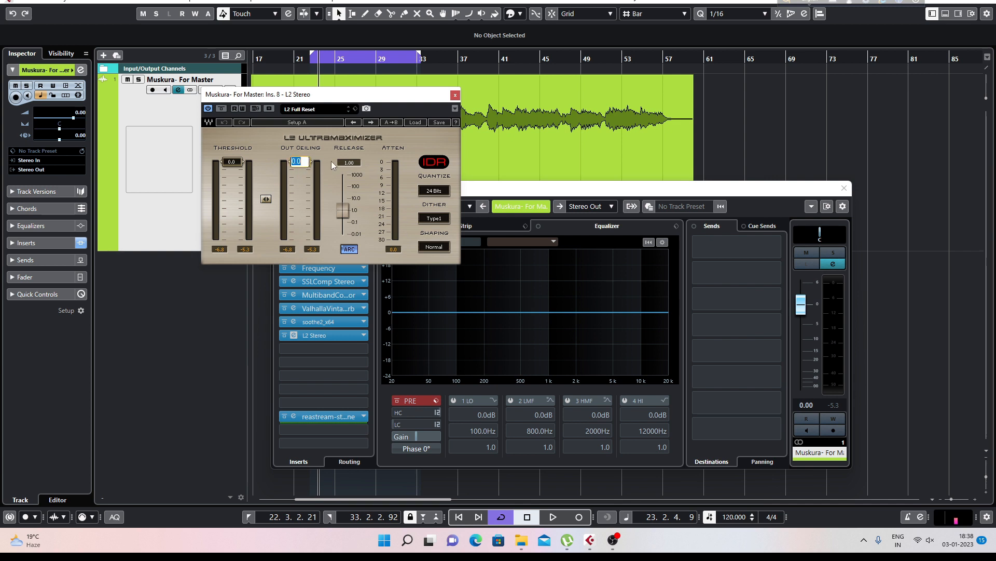
{"action": "key", "text": "BackSpace"}
{"action": "key", "text": "Return"}
Play the loop while gradually lowering the L2 threshold to -5.5, reset the channel's peak meter along the way, and stop playback
{"action": "key", "text": "space"}
{"action": "left_click_drag", "start_coordinate": [231, 163], "coordinate": [232, 173]}
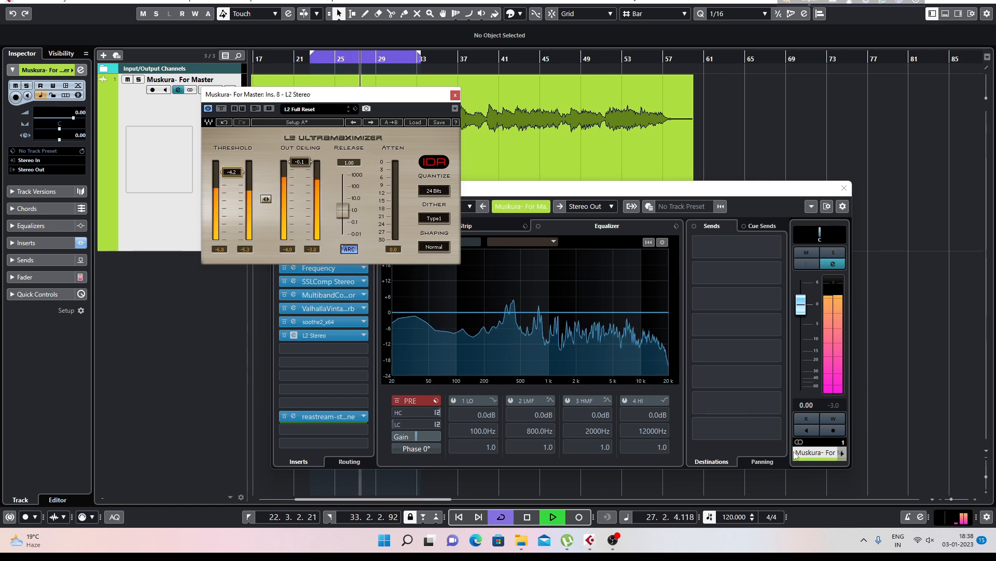
{"action": "left_click", "coordinate": [834, 406]}
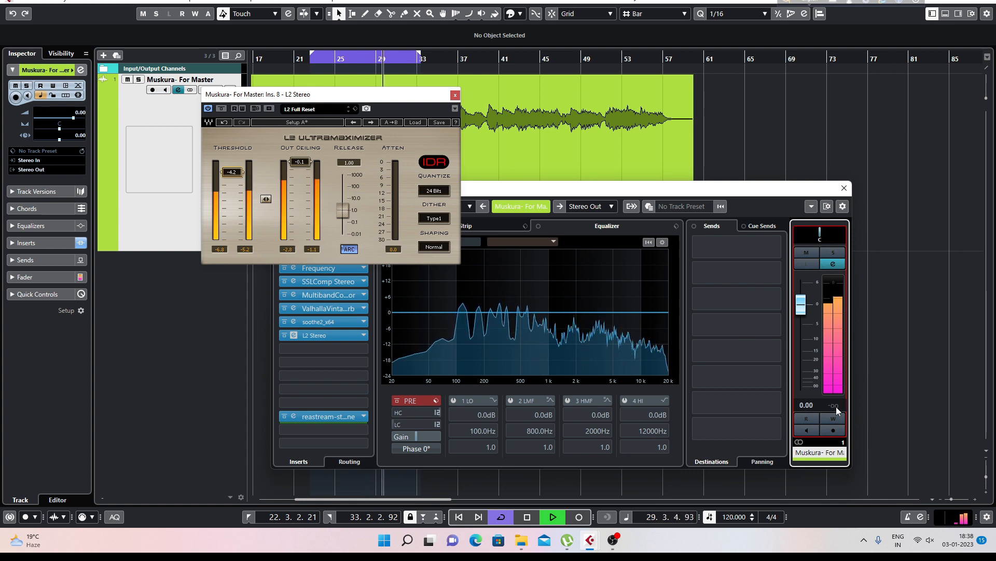
{"action": "left_click_drag", "start_coordinate": [231, 172], "coordinate": [231, 174]}
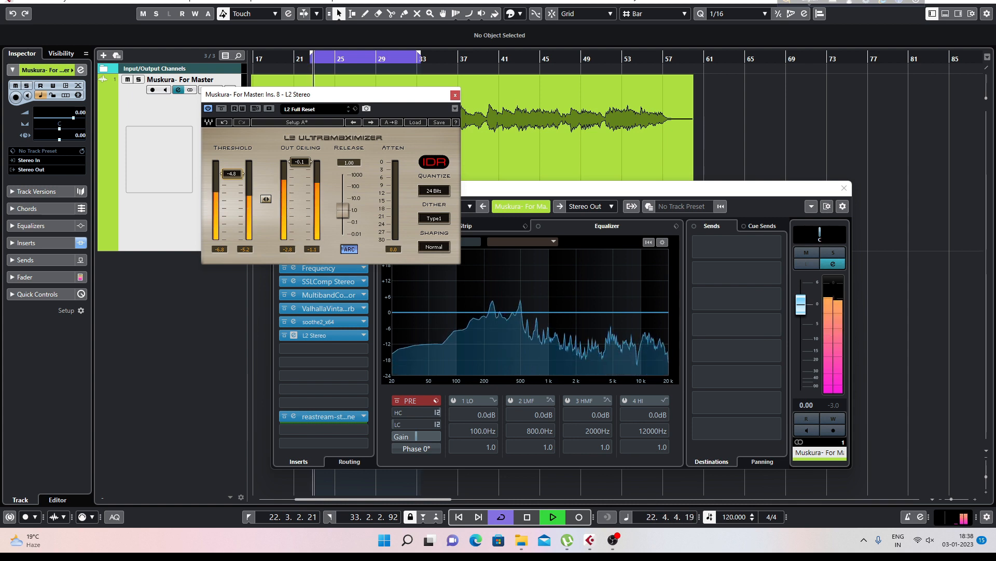
{"action": "left_click_drag", "start_coordinate": [232, 173], "coordinate": [232, 174]}
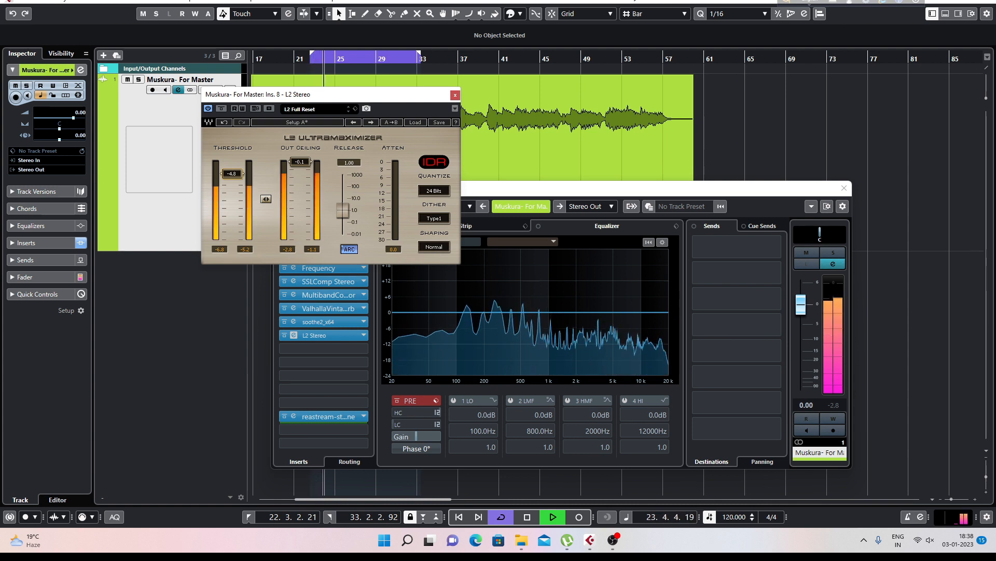
{"action": "left_click_drag", "start_coordinate": [232, 174], "coordinate": [231, 175]}
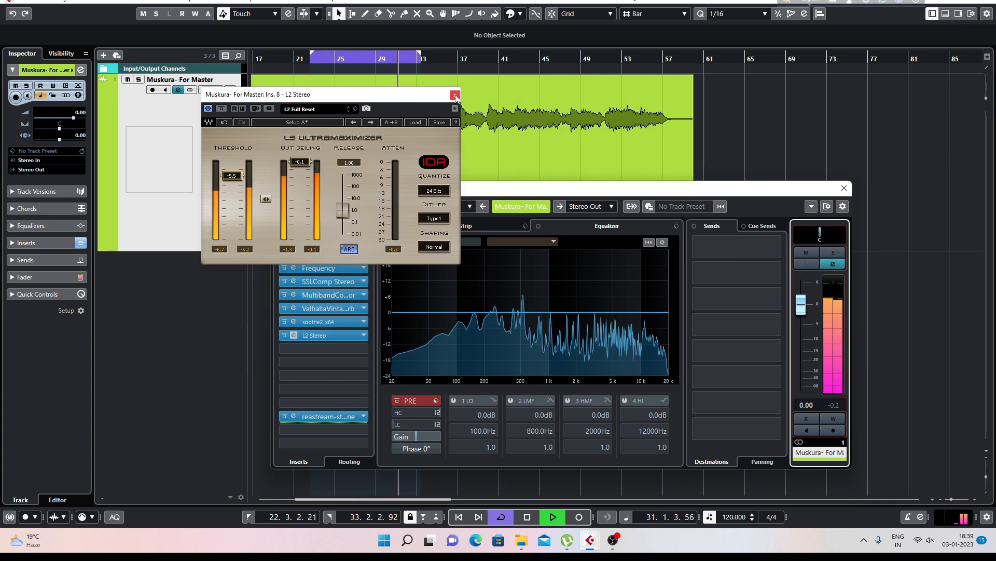
{"action": "key", "text": "space"}
Move the L2 editor aside and insert Youlean Loudness Meter 2 in the empty slot directly above reastream, keeping both editors in view
{"action": "left_click_drag", "start_coordinate": [398, 99], "coordinate": [863, 53]}
{"action": "left_click", "coordinate": [310, 402]}
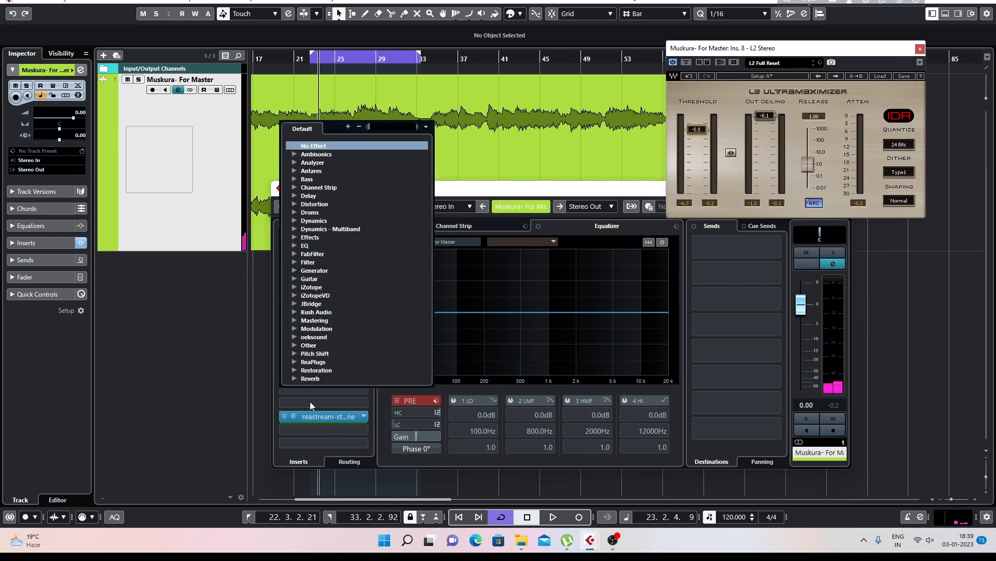
{"action": "type", "text": "youl"}
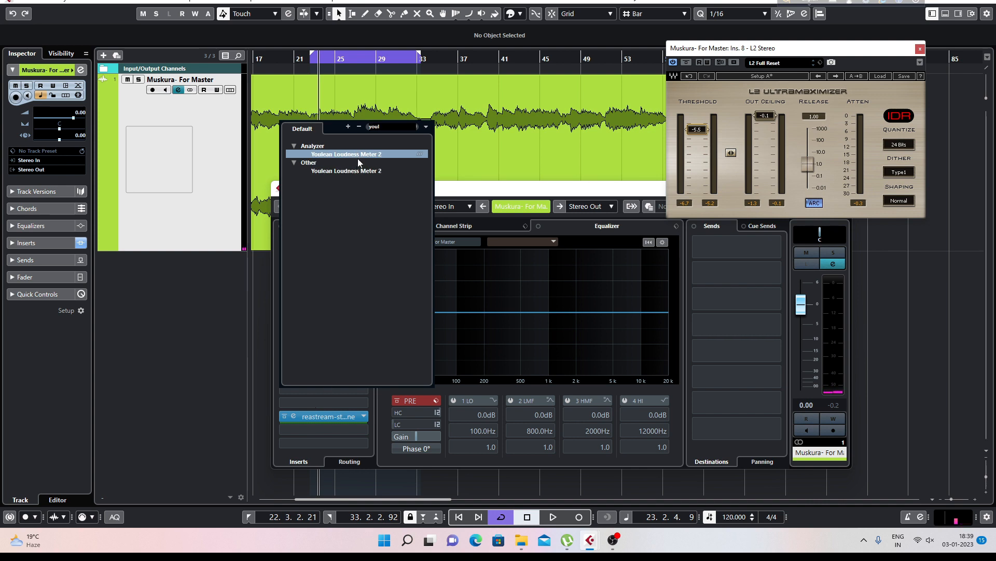
{"action": "left_click", "coordinate": [360, 156]}
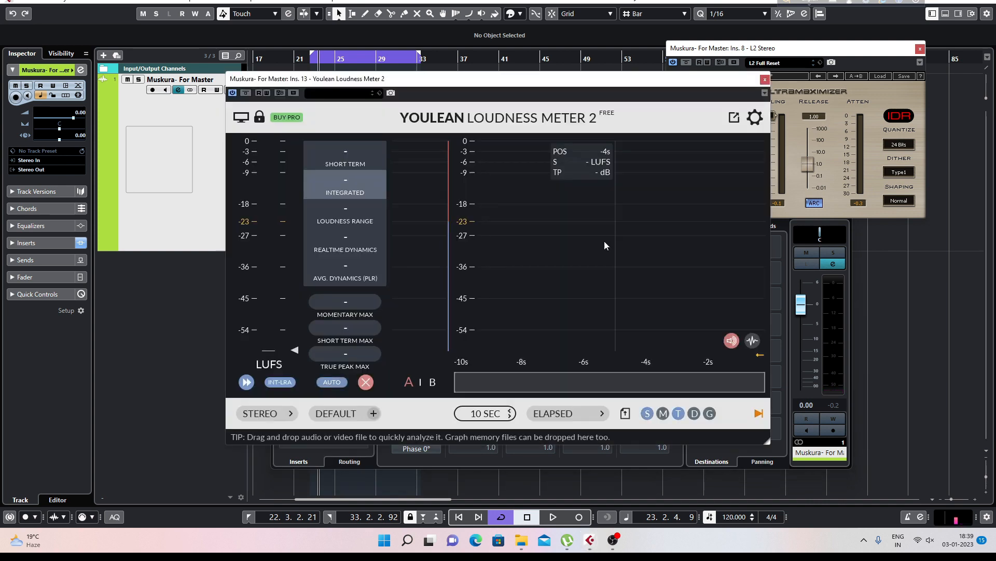
{"action": "left_click_drag", "start_coordinate": [539, 85], "coordinate": [342, 84]}
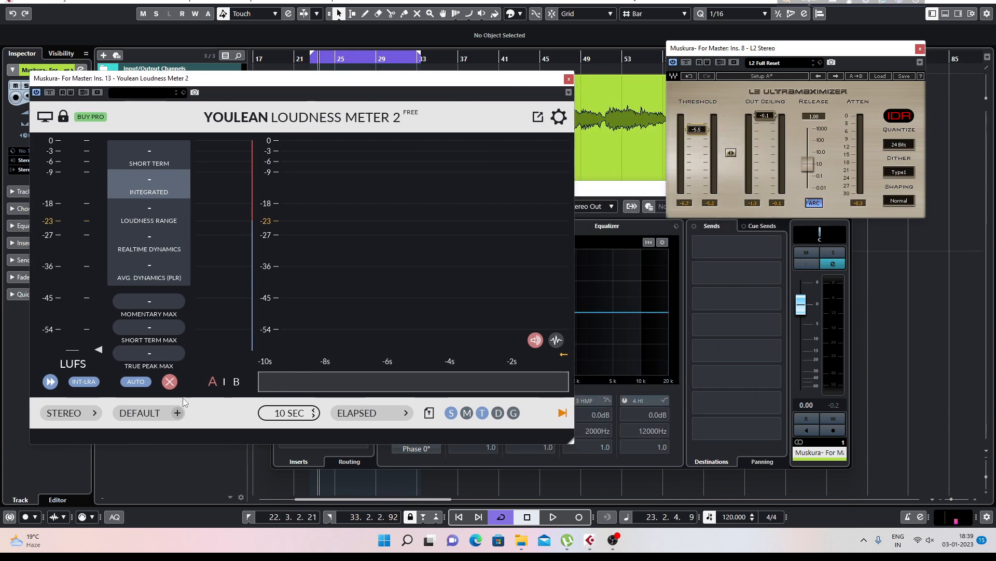
Play the loop through the loudness meter, raise the L2 threshold to -4.3, and stop playback after checking the integrated loudness
{"action": "key", "text": "space"}
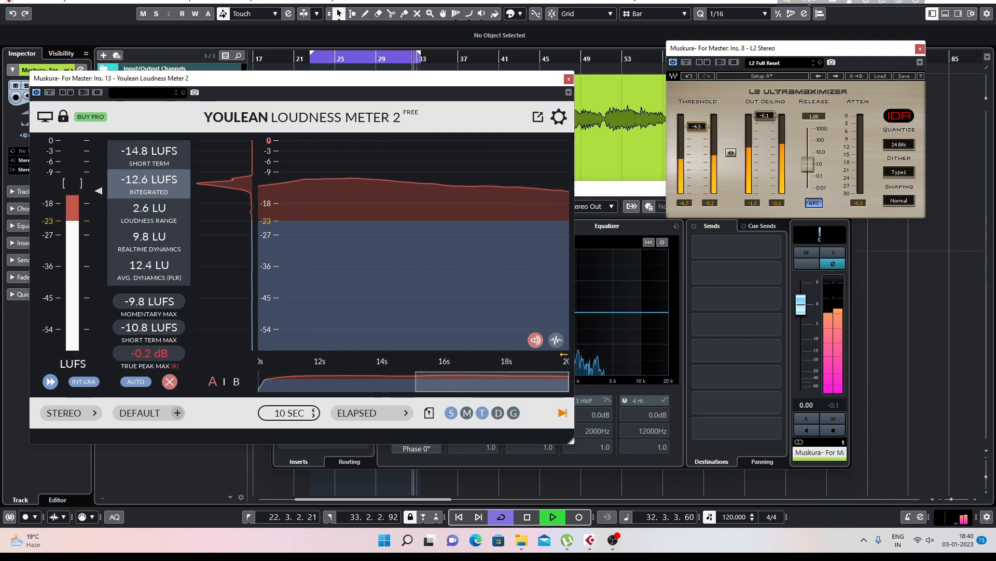
{"action": "left_click_drag", "start_coordinate": [699, 130], "coordinate": [701, 130]}
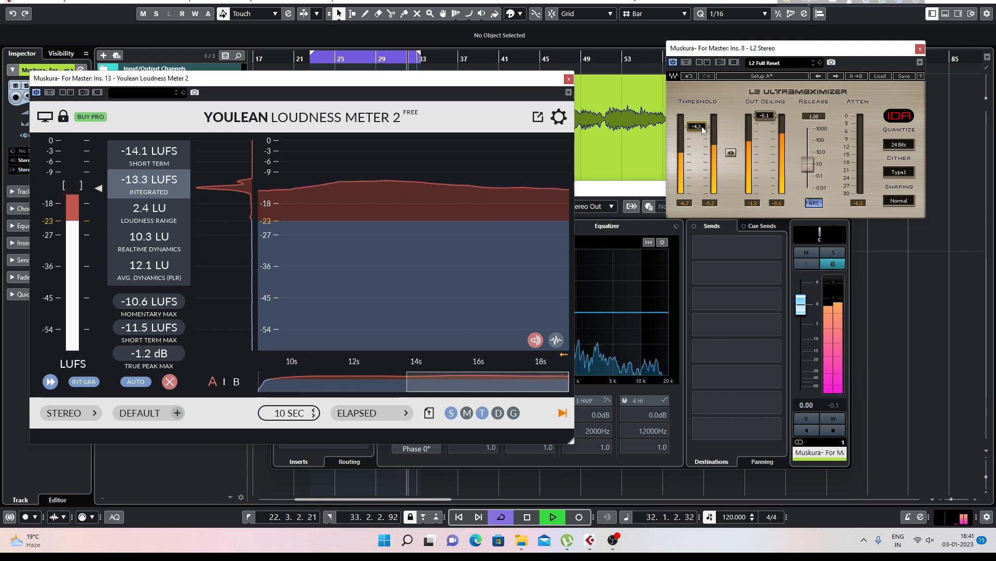
{"action": "key", "text": "space"}
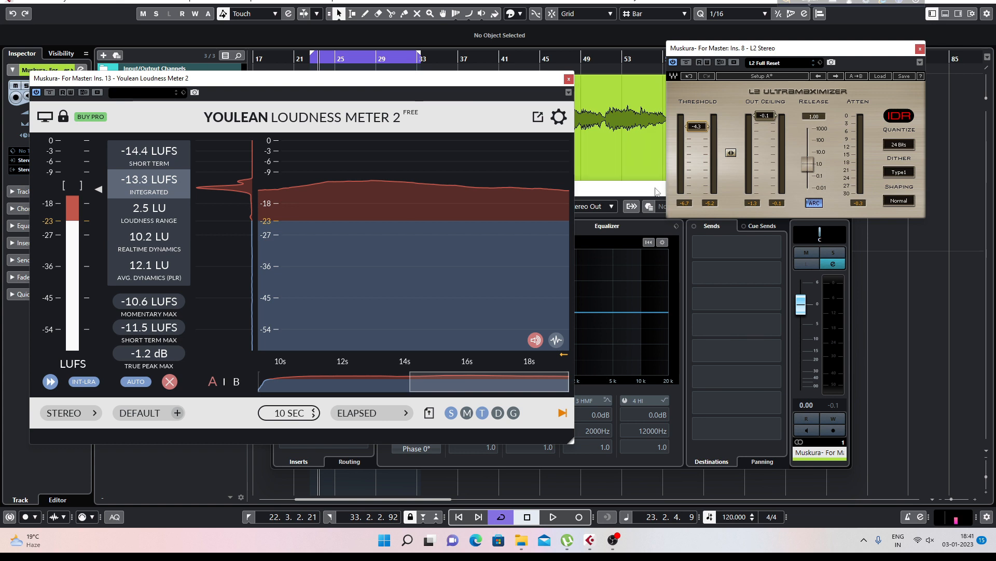
Close the L2 Stereo and Youlean Loudness Meter 2 editors and reposition the Channel Settings window
{"action": "left_click_drag", "start_coordinate": [446, 85], "coordinate": [536, 91]}
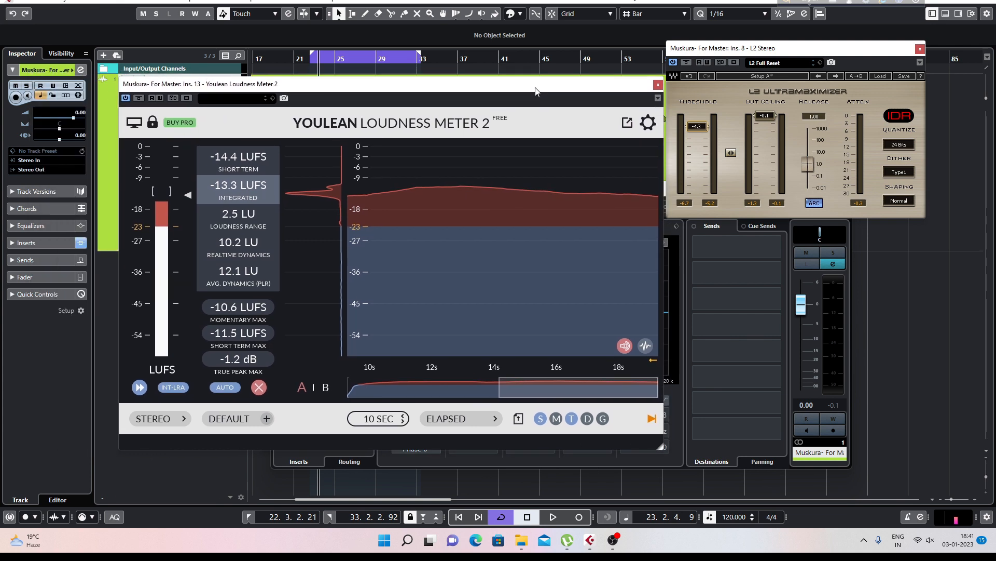
{"action": "left_click", "coordinate": [920, 49]}
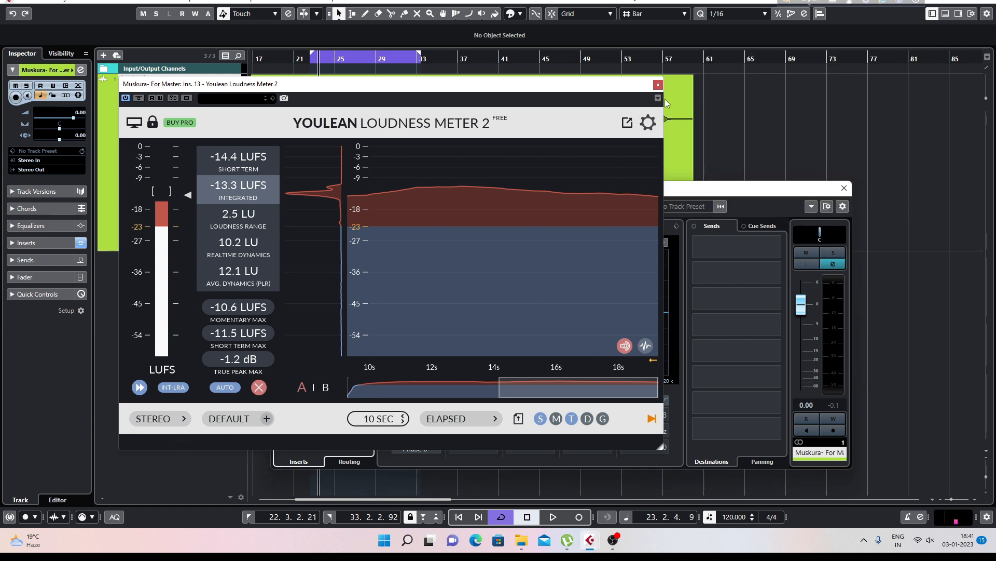
{"action": "left_click", "coordinate": [658, 85]}
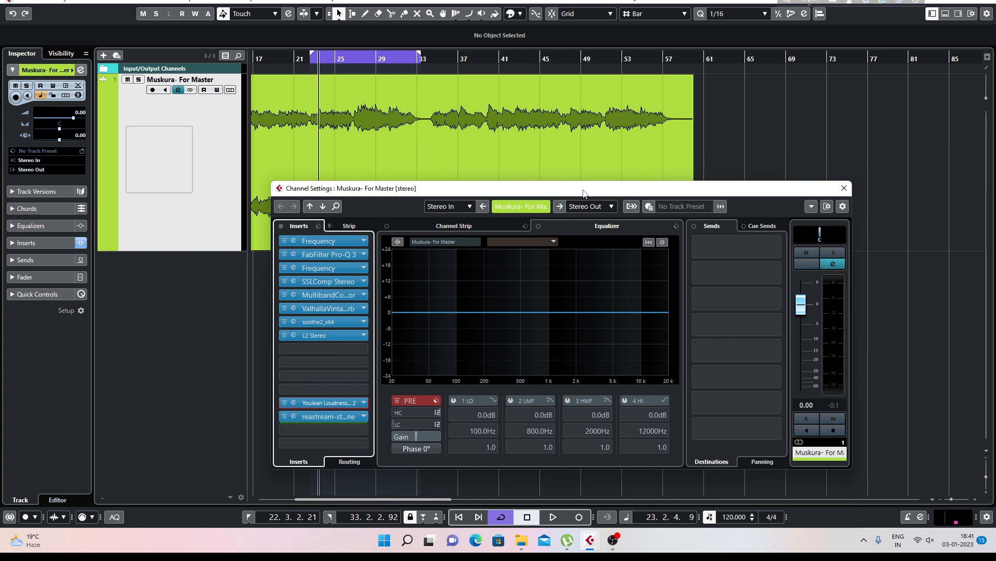
{"action": "left_click_drag", "start_coordinate": [583, 193], "coordinate": [522, 167]}
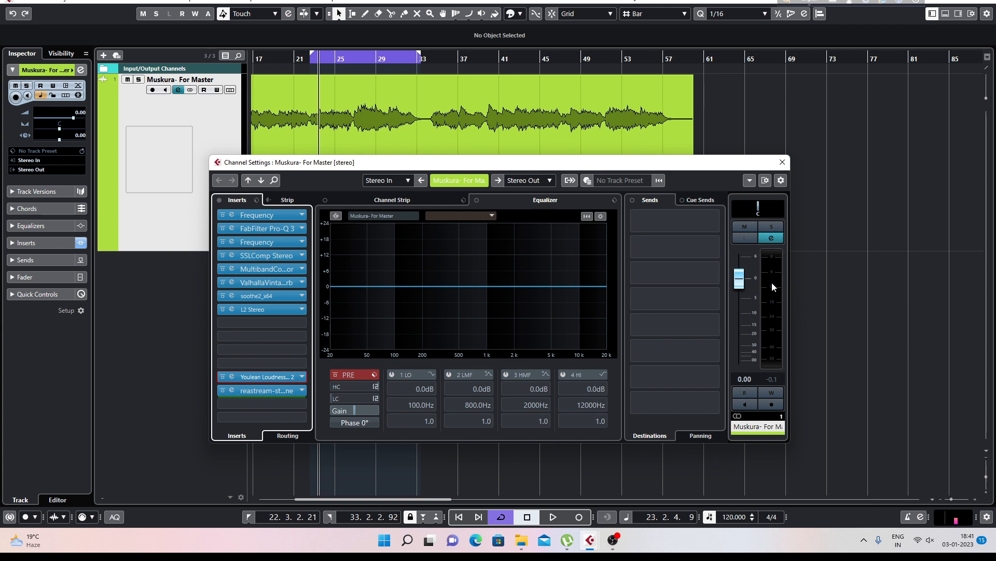